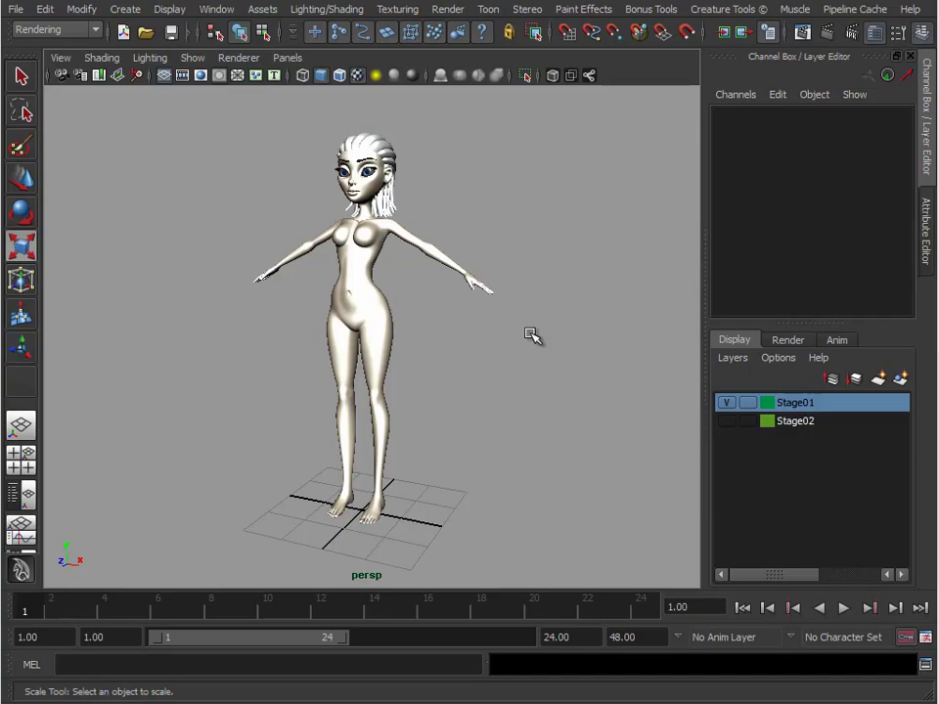
Examine the untextured character model from the front and at an angle, both close up and at full figure
alt+drag(215, 182, 325, 279)
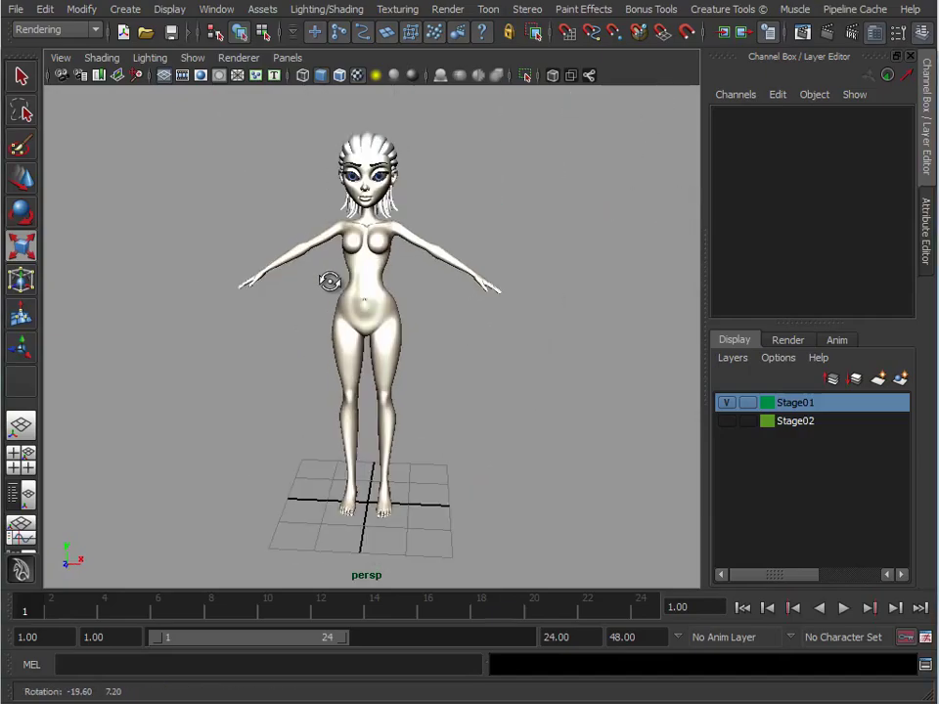
click(203, 59)
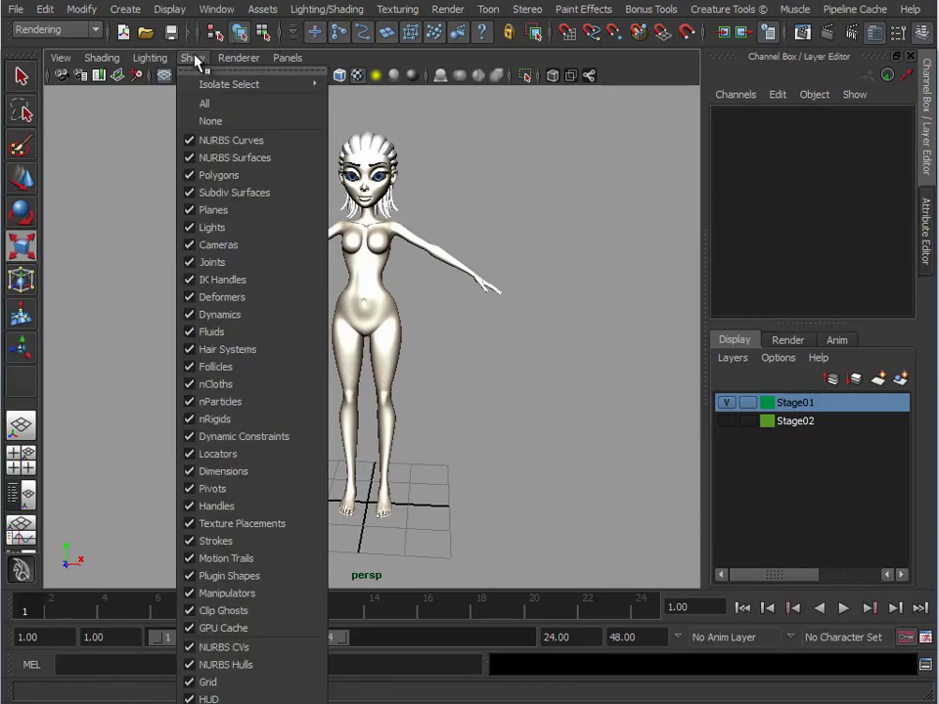
click(247, 242)
alt+drag(247, 243, 384, 299)
alt+middle_drag(383, 299, 415, 315)
alt+right_drag(415, 315, 397, 320)
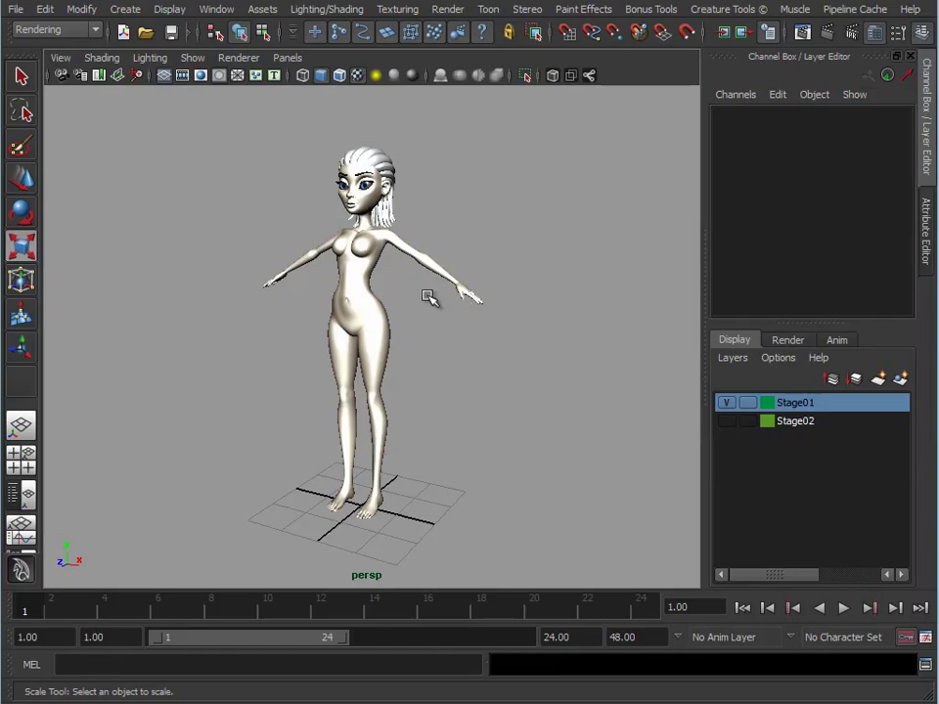
alt+right_drag(274, 216, 489, 269)
alt+drag(490, 269, 429, 278)
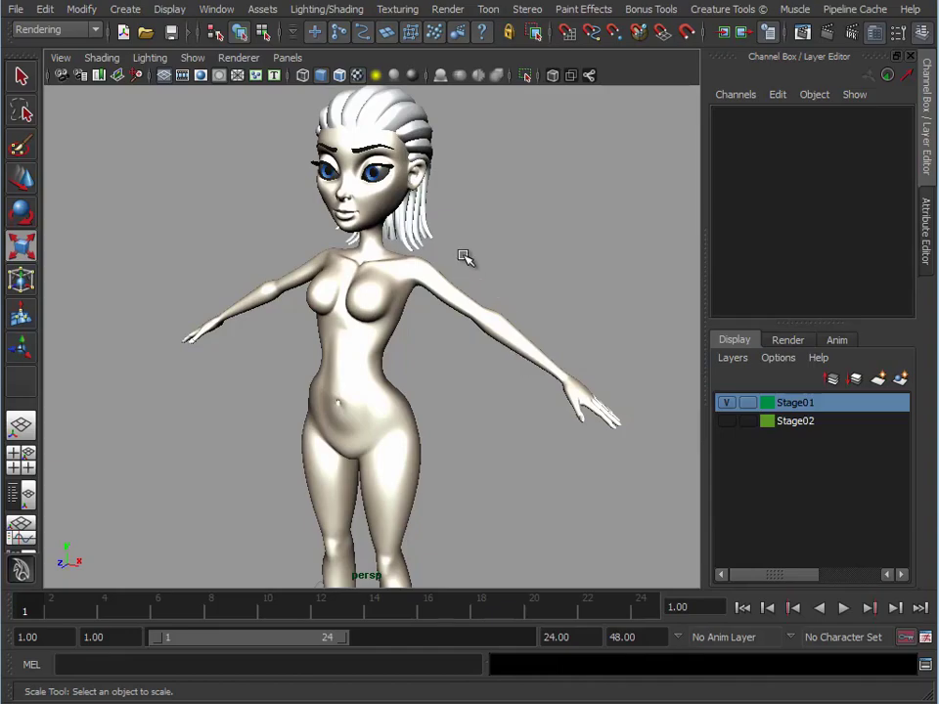
alt+right_drag(488, 278, 342, 192)
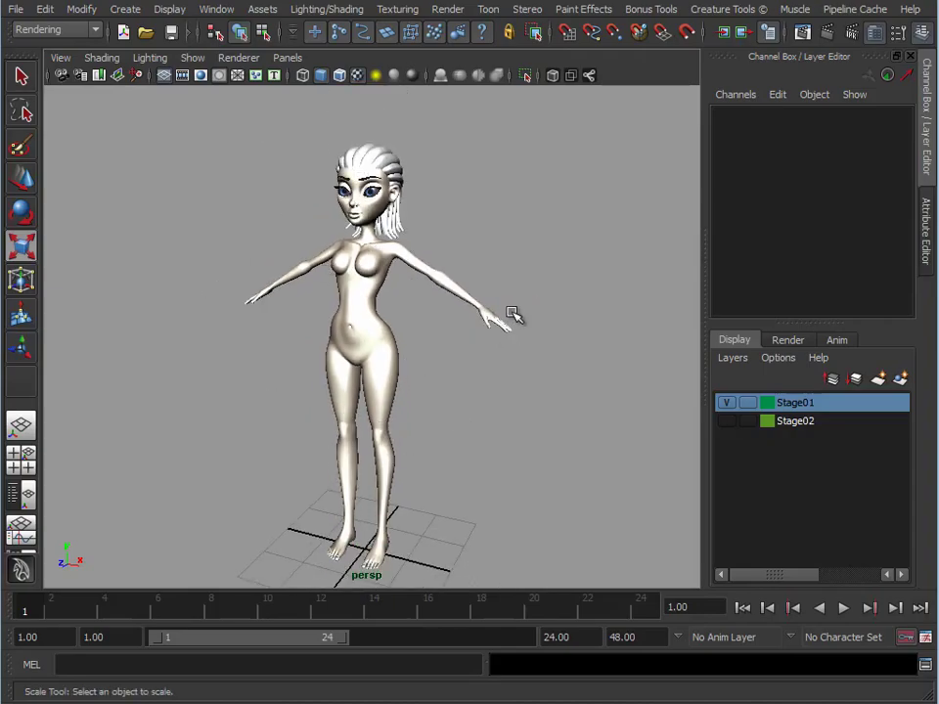
alt+right_drag(510, 314, 503, 277)
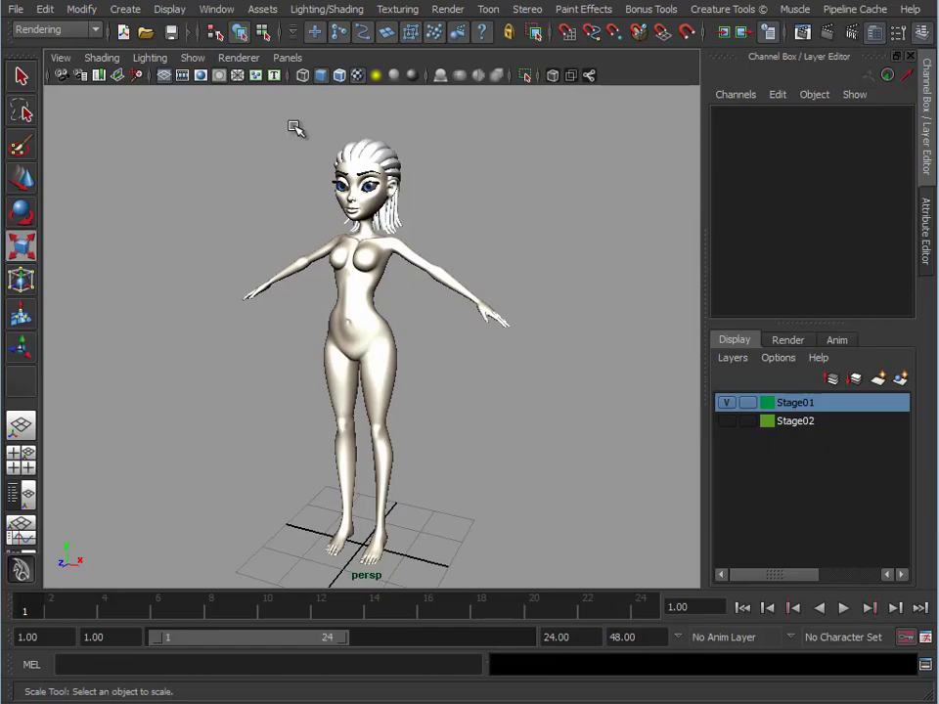
Preview the full character in the perspective viewport with the Caustic Visualizer renderer
click(241, 60)
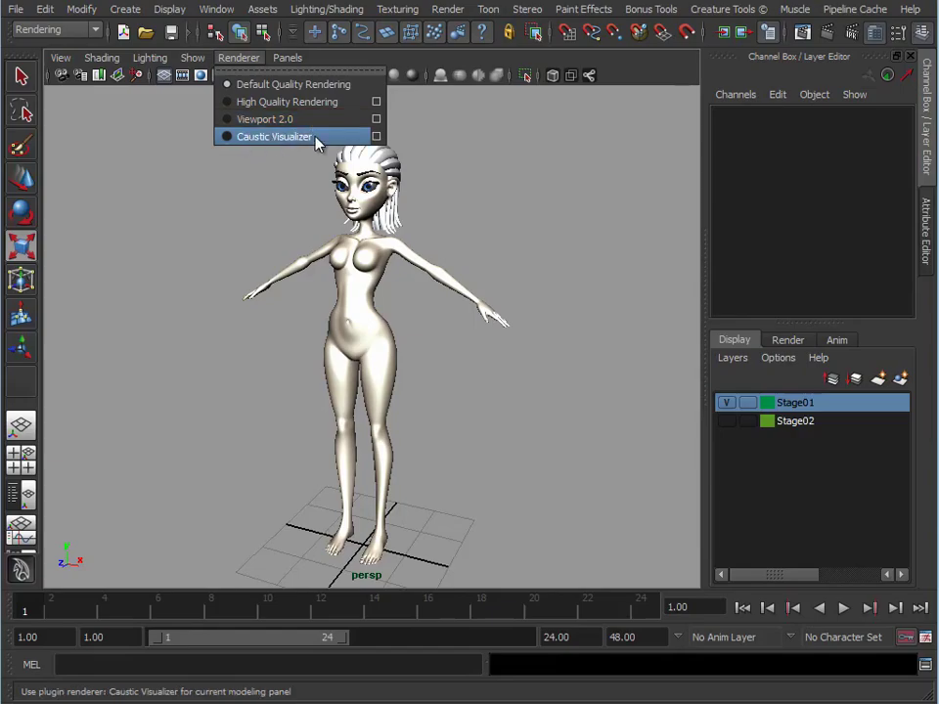
click(274, 137)
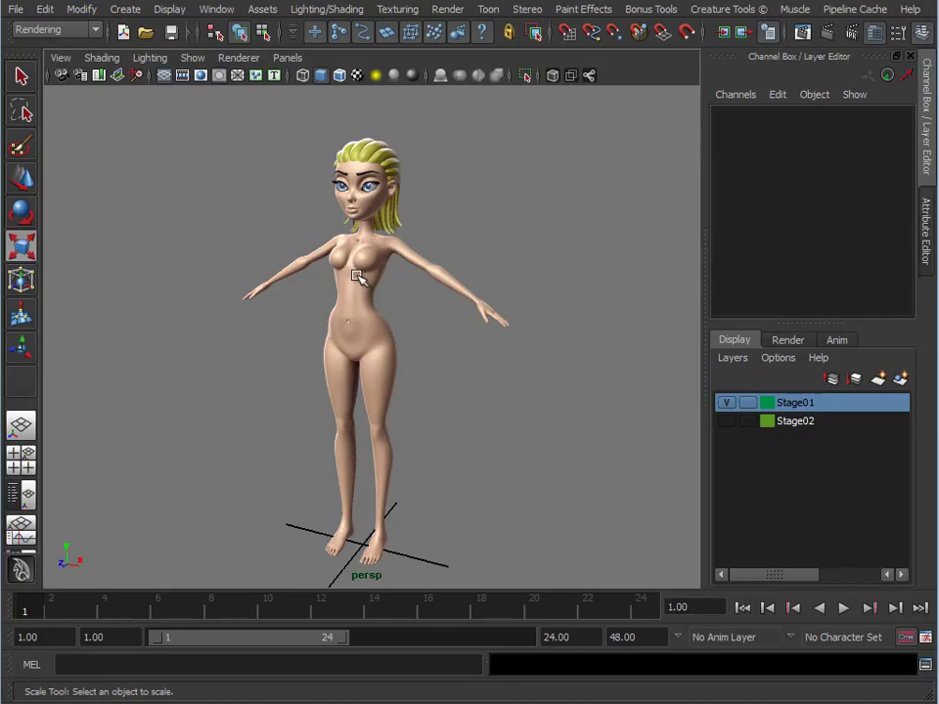
alt+drag(352, 277, 251, 282)
scroll(290, 204, up, 6)
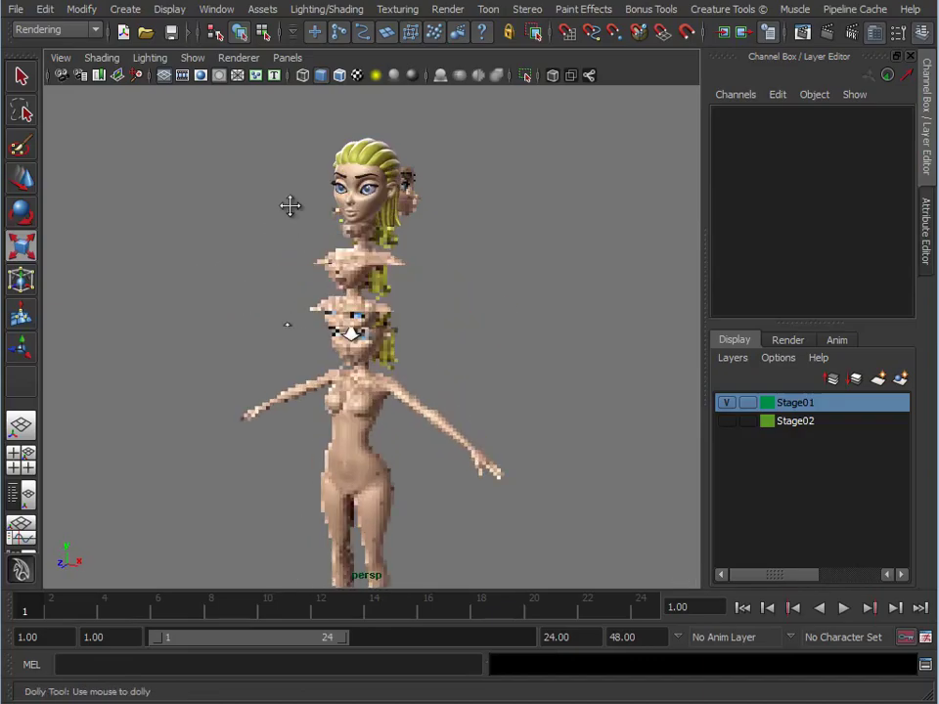
scroll(514, 311, down, 5)
alt+drag(541, 299, 515, 312)
scroll(489, 337, down, 5)
alt+middle_drag(438, 413, 415, 245)
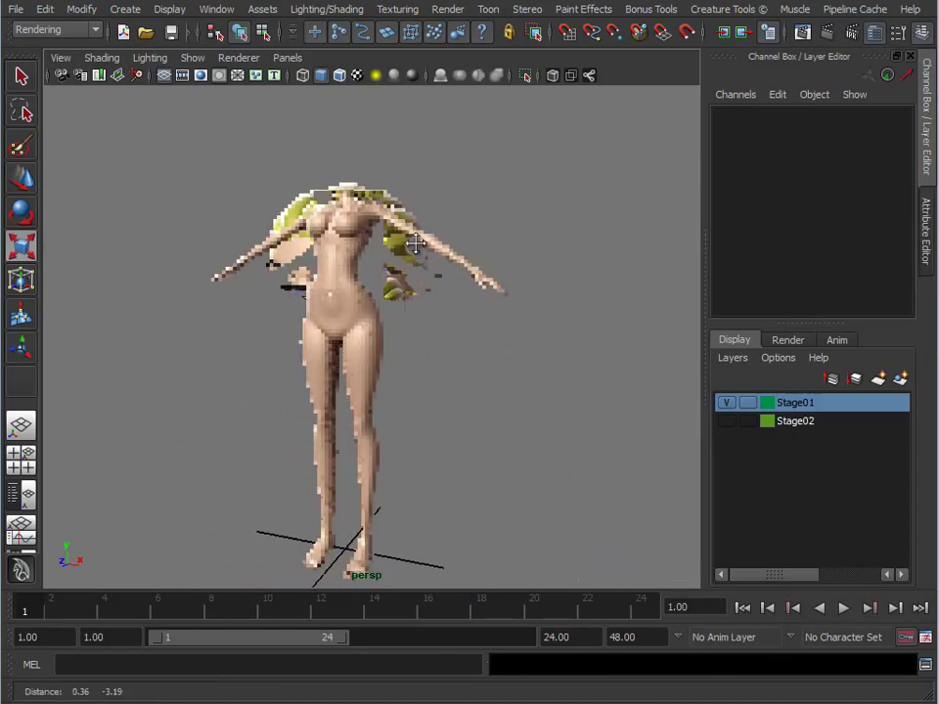
scroll(369, 257, down, 1)
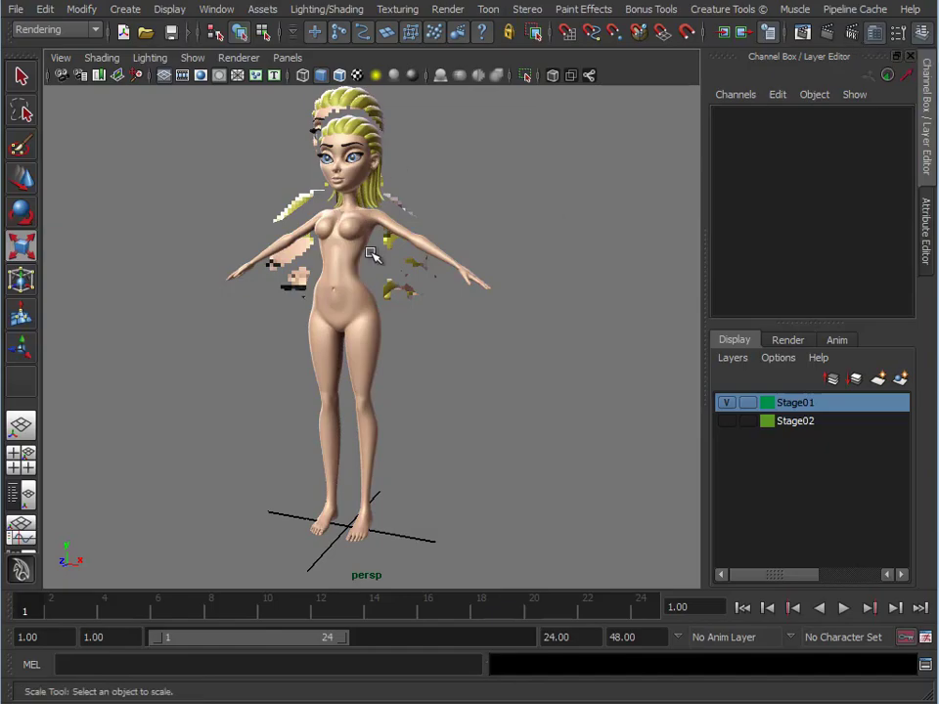
Open the persp camera's attributes and expand only its Environment settings
click(56, 60)
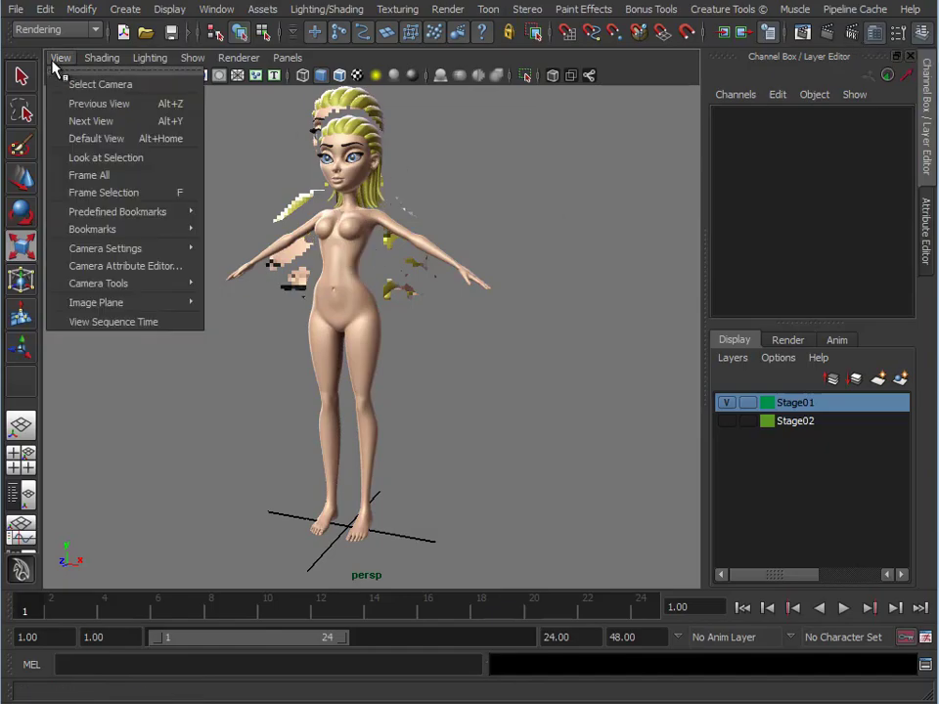
click(129, 266)
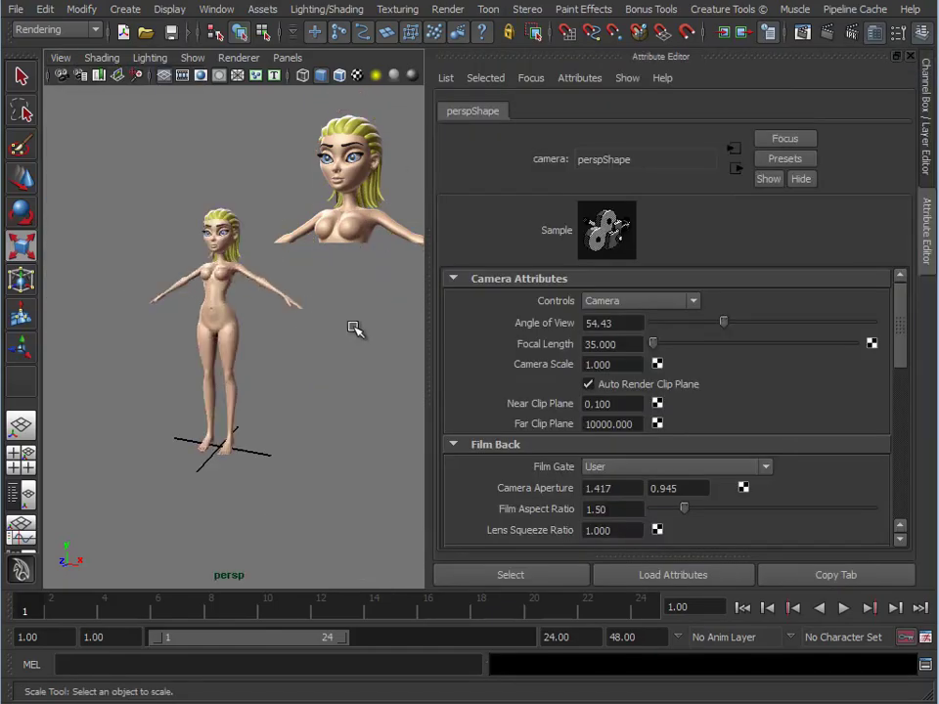
alt+right_drag(182, 295, 328, 372)
alt+middle_drag(328, 373, 344, 479)
alt+right_drag(344, 479, 543, 446)
alt+drag(323, 396, 326, 385)
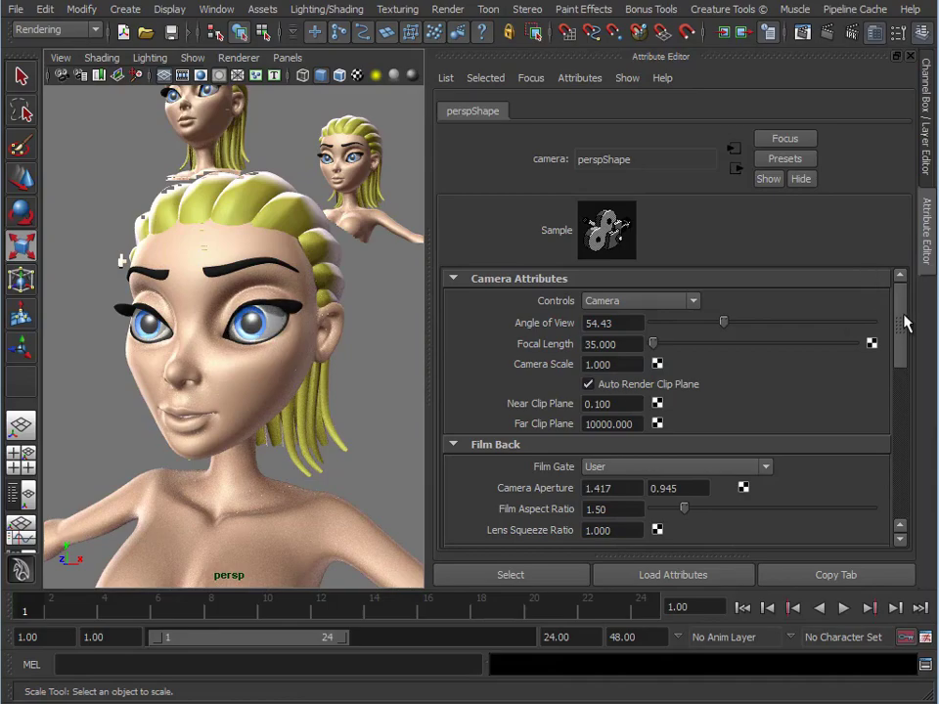
click(768, 278)
click(739, 296)
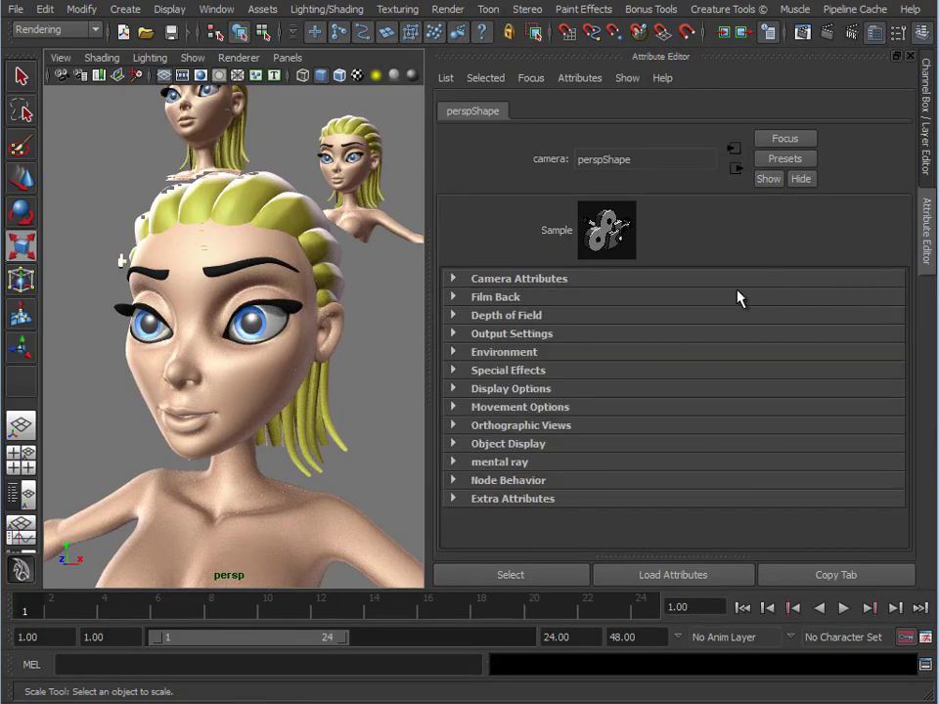
click(509, 352)
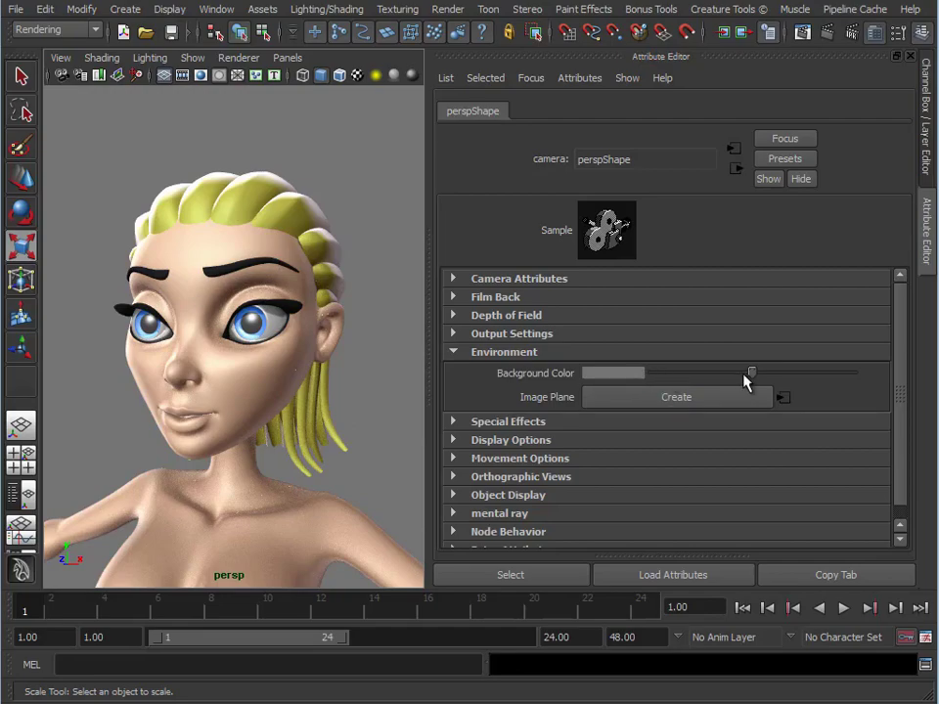
Try a black background color for the persp camera, undo it, and return to the Channel Box
drag(657, 375, 645, 374)
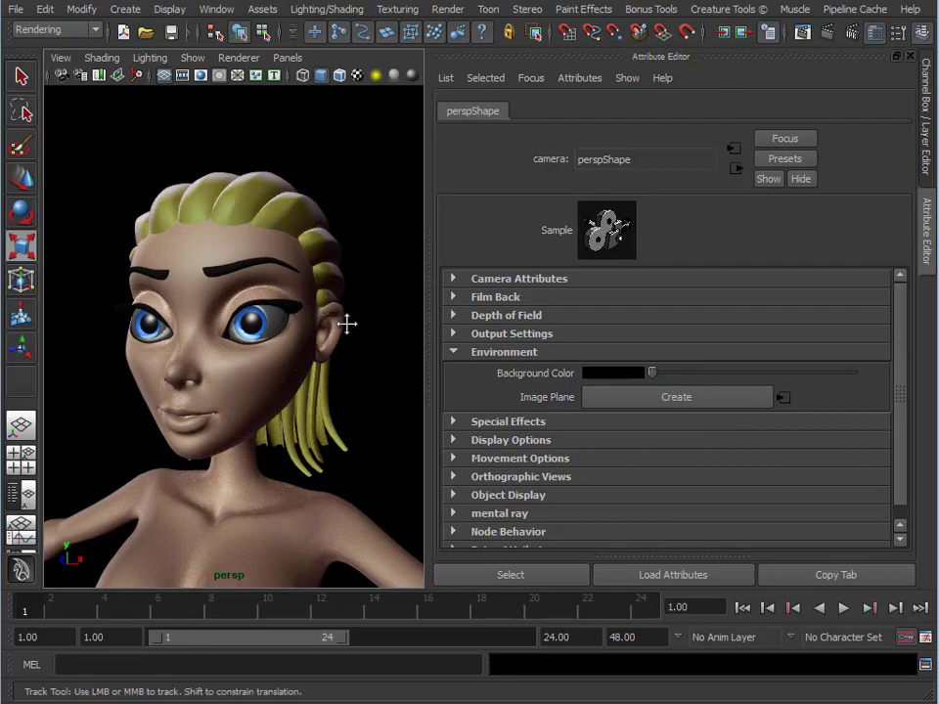
key(ctrl+z)
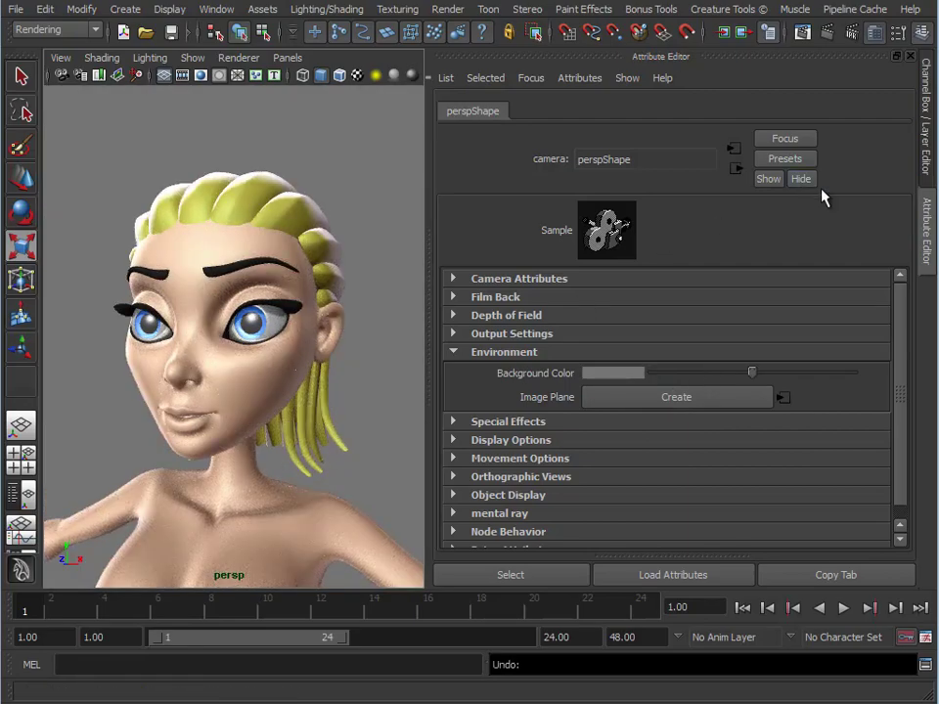
click(926, 137)
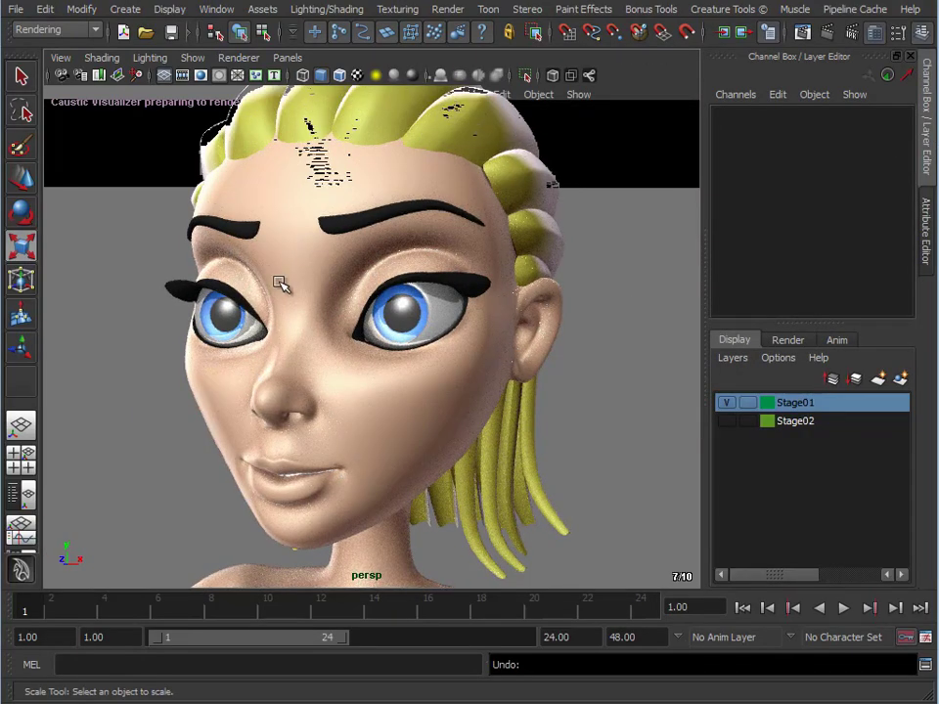
Try moving a few control vertices upward on one hair strand above the forehead, undo the move, and deselect the hair
alt+drag(425, 379, 552, 393)
key(r)
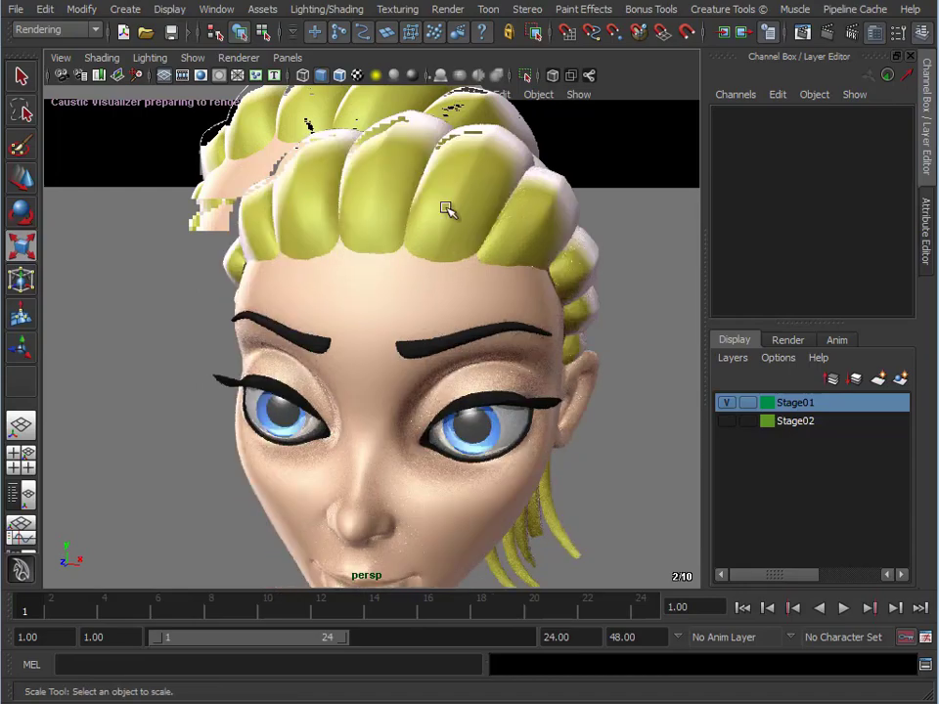
click(419, 157)
right_drag(419, 156, 348, 148)
drag(457, 113, 518, 199)
key(w)
drag(486, 159, 501, 118)
key(ctrl+z)
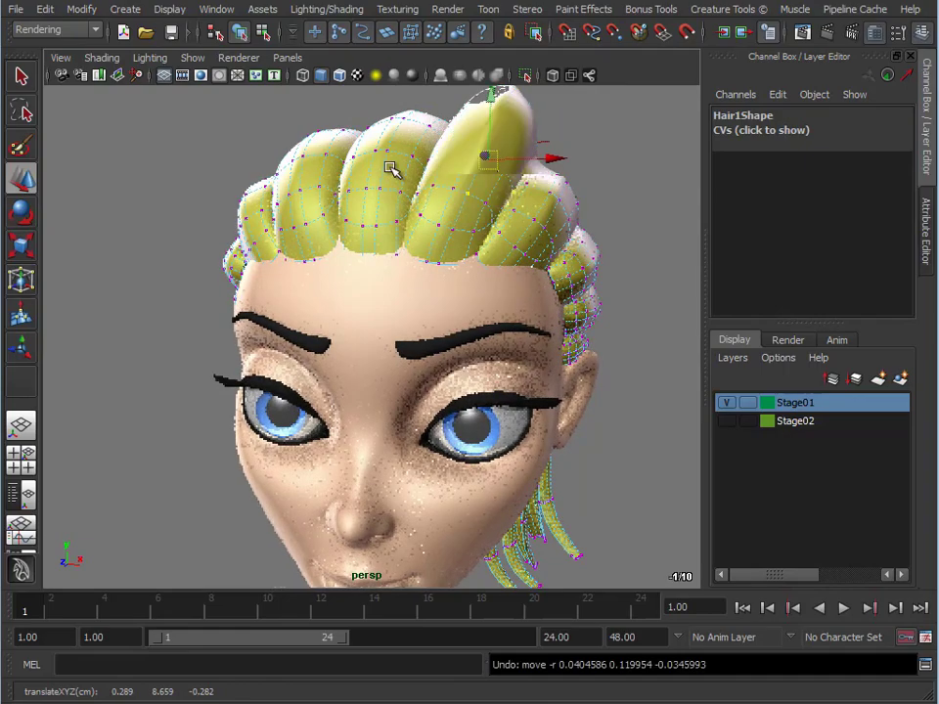
click(608, 143)
Examine the rendered face, eyes and braided hair close up from different angles
alt+right_drag(579, 475, 422, 402)
alt+drag(423, 402, 343, 394)
alt+right_drag(342, 393, 462, 391)
alt+middle_drag(318, 352, 411, 370)
alt+drag(421, 370, 459, 366)
alt+right_drag(460, 366, 596, 350)
alt+drag(554, 344, 589, 332)
alt+middle_drag(530, 259, 526, 342)
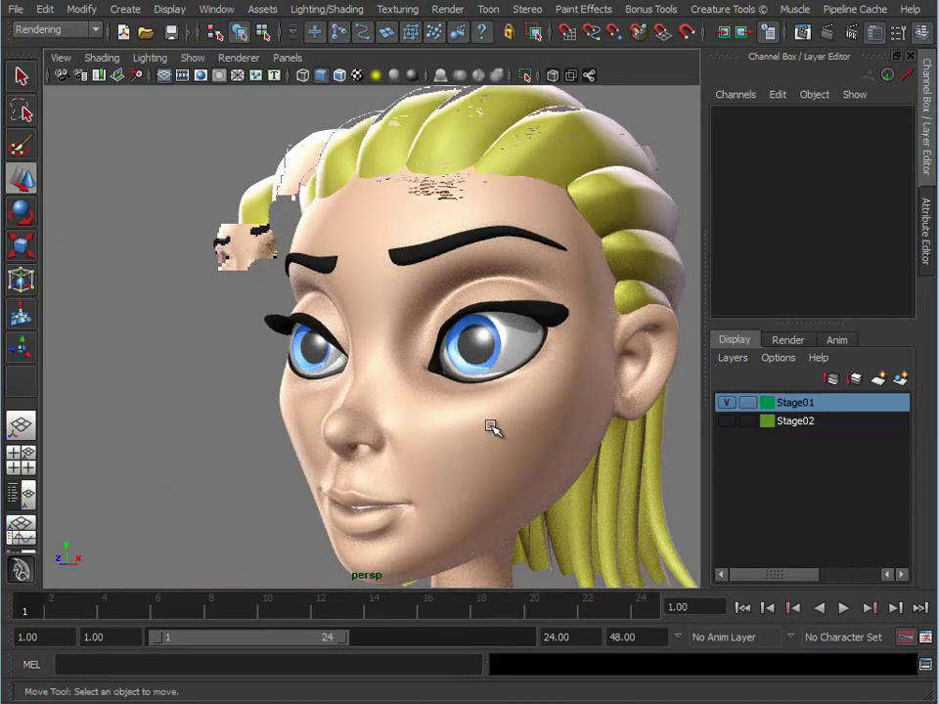
Examine the rendered shoulders, back and upper body of the character from several sides
alt+drag(495, 430, 522, 434)
alt+right_drag(522, 434, 366, 429)
alt+middle_drag(470, 445, 304, 280)
alt+right_drag(318, 288, 455, 301)
alt+drag(401, 318, 328, 354)
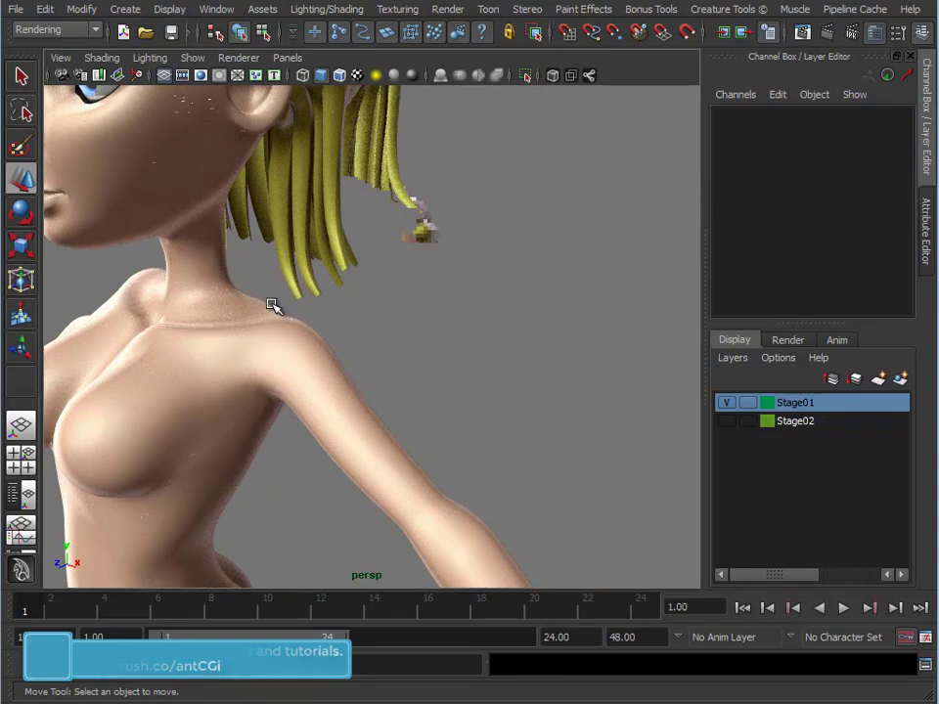
alt+drag(267, 401, 591, 371)
alt+right_drag(591, 371, 377, 456)
alt+middle_drag(376, 457, 479, 261)
alt+drag(478, 260, 361, 258)
alt+middle_drag(362, 258, 440, 486)
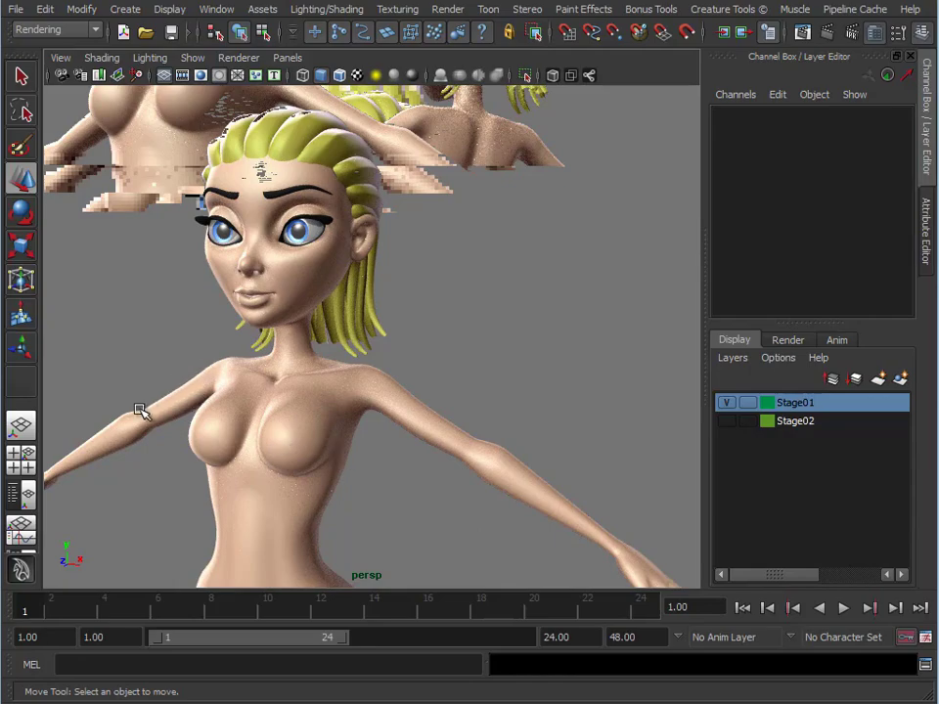
alt+drag(499, 318, 463, 314)
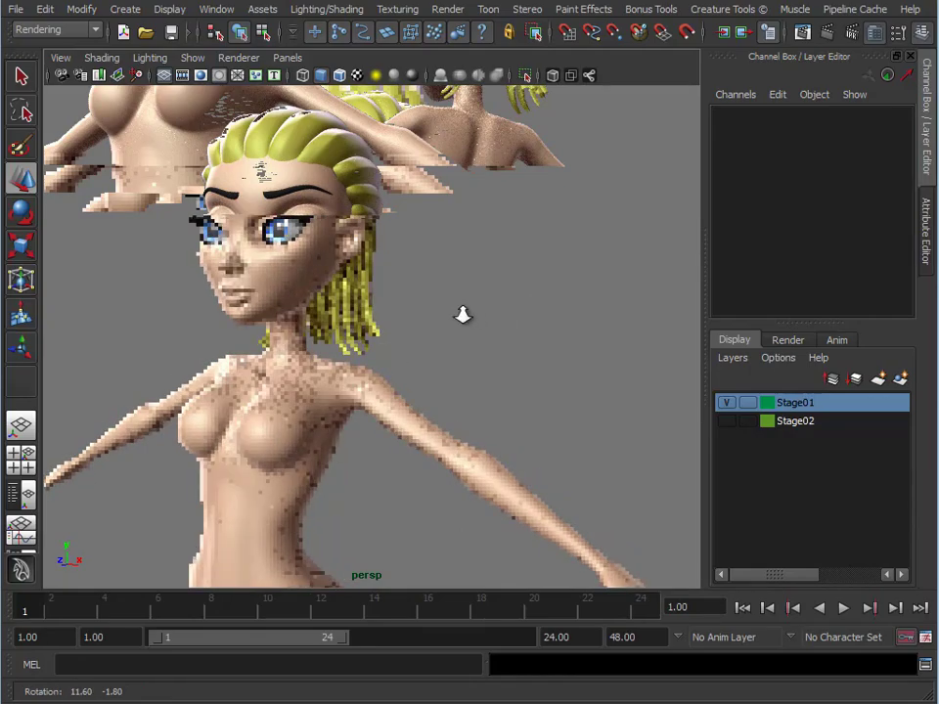
alt+right_drag(463, 314, 344, 367)
alt+middle_drag(345, 367, 398, 355)
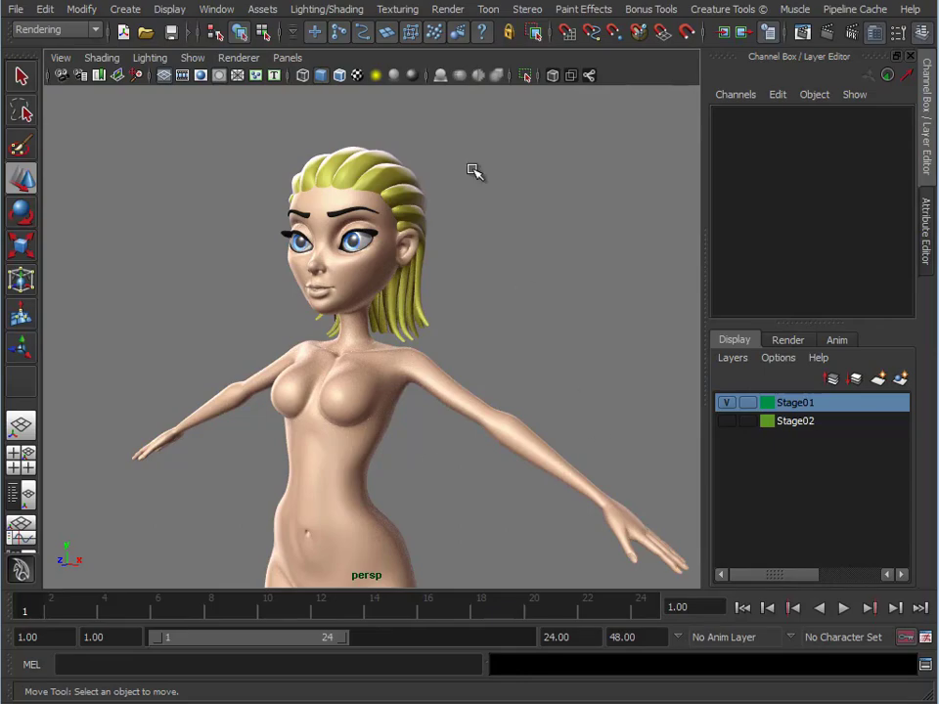
click(244, 61)
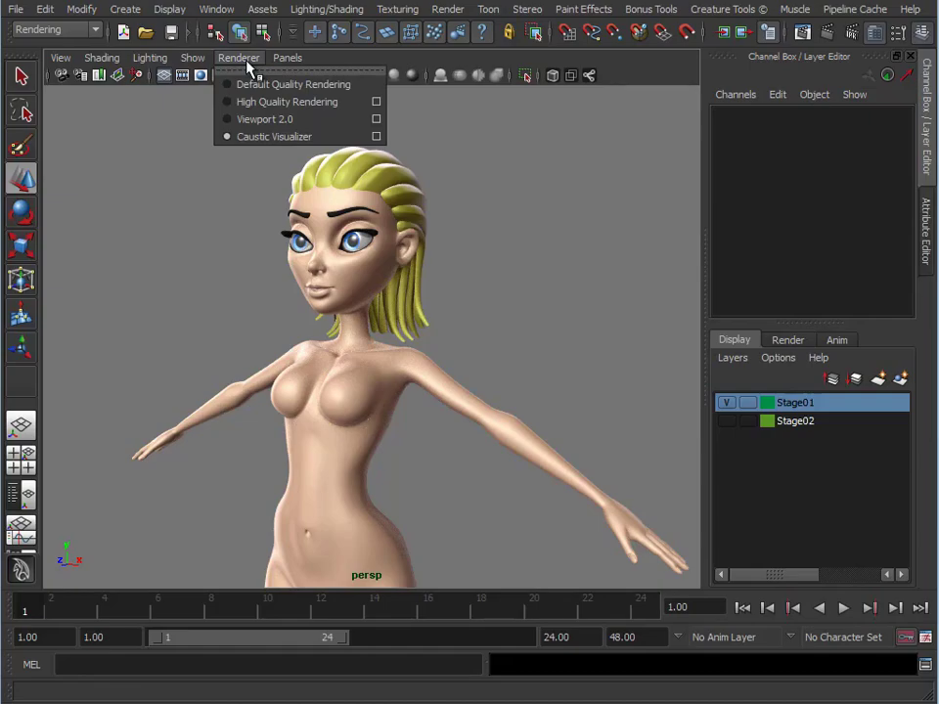
click(521, 309)
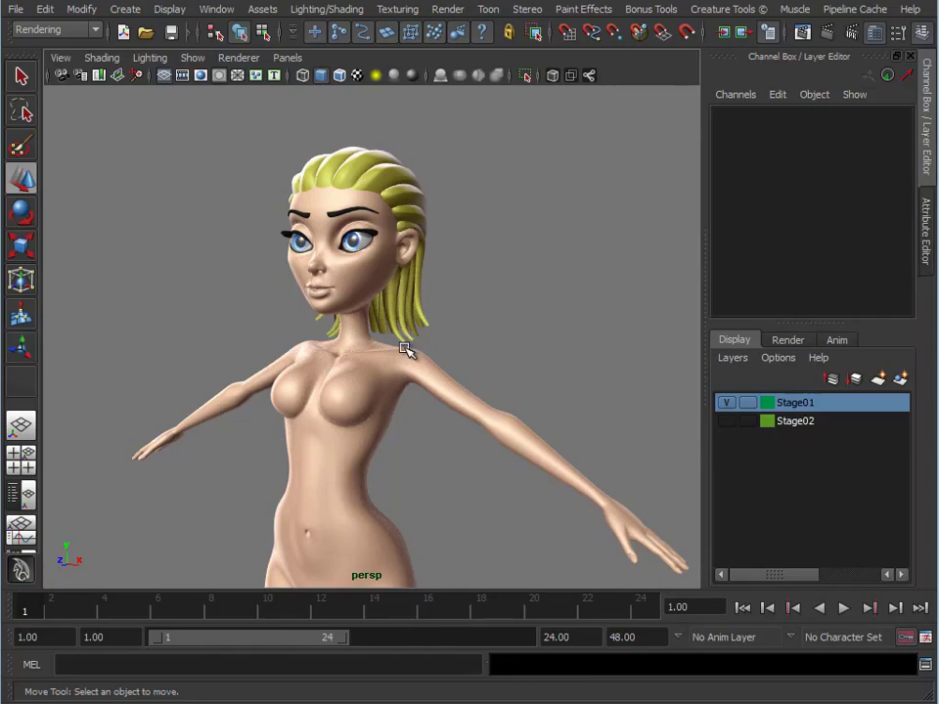
alt+drag(476, 368, 356, 273)
alt+drag(204, 447, 479, 421)
alt+drag(379, 352, 333, 294)
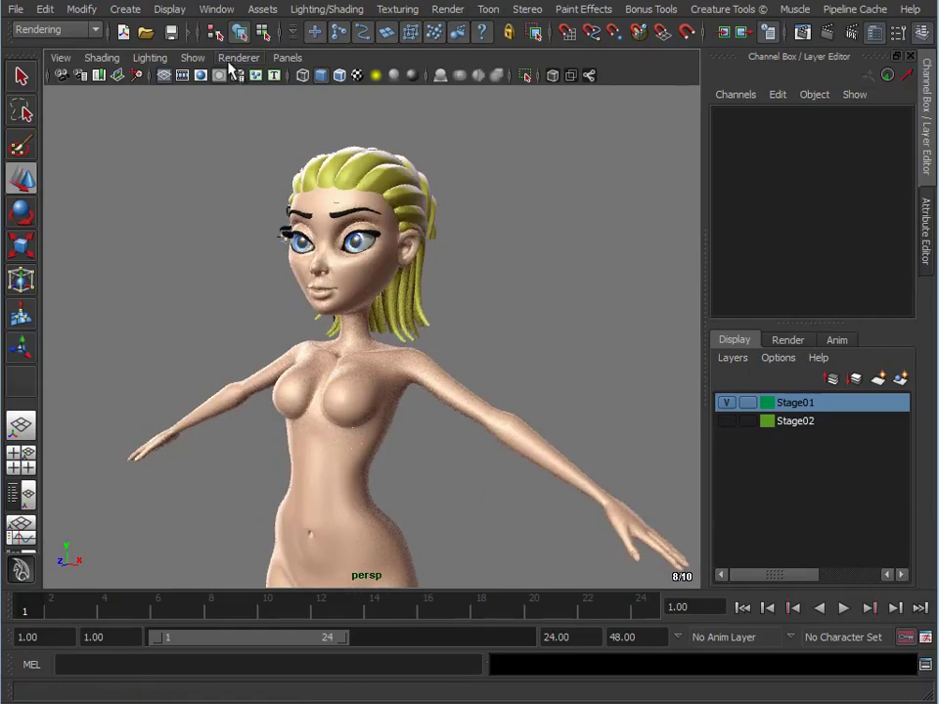
Switch the viewport renderer back to Default Quality Rendering and frame the character's upper body
click(235, 58)
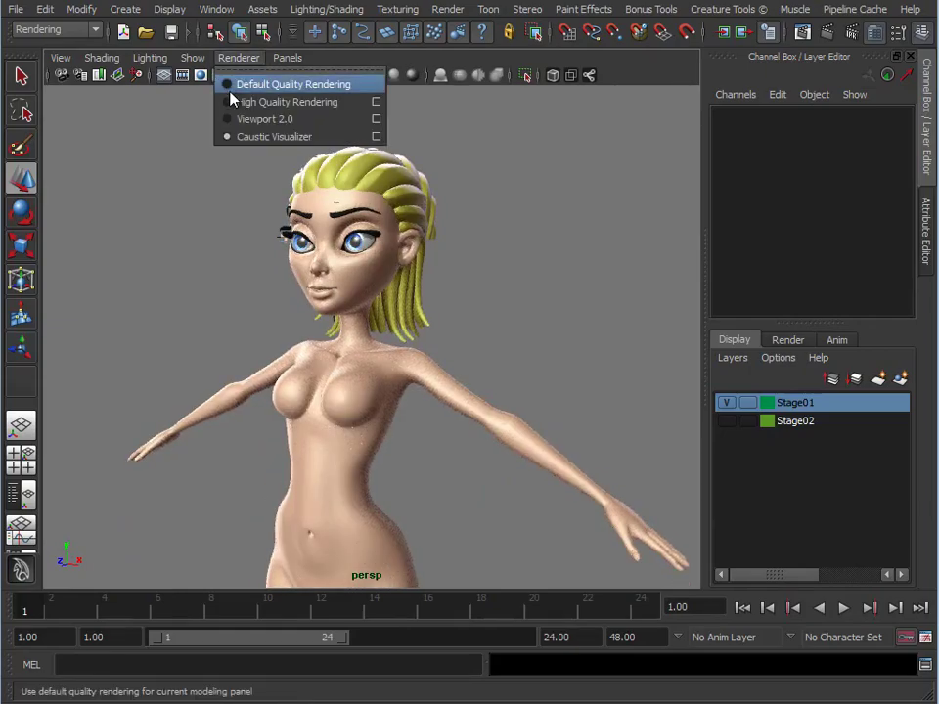
click(231, 85)
alt+drag(282, 345, 226, 356)
alt+middle_drag(226, 356, 335, 369)
alt+right_drag(335, 368, 386, 327)
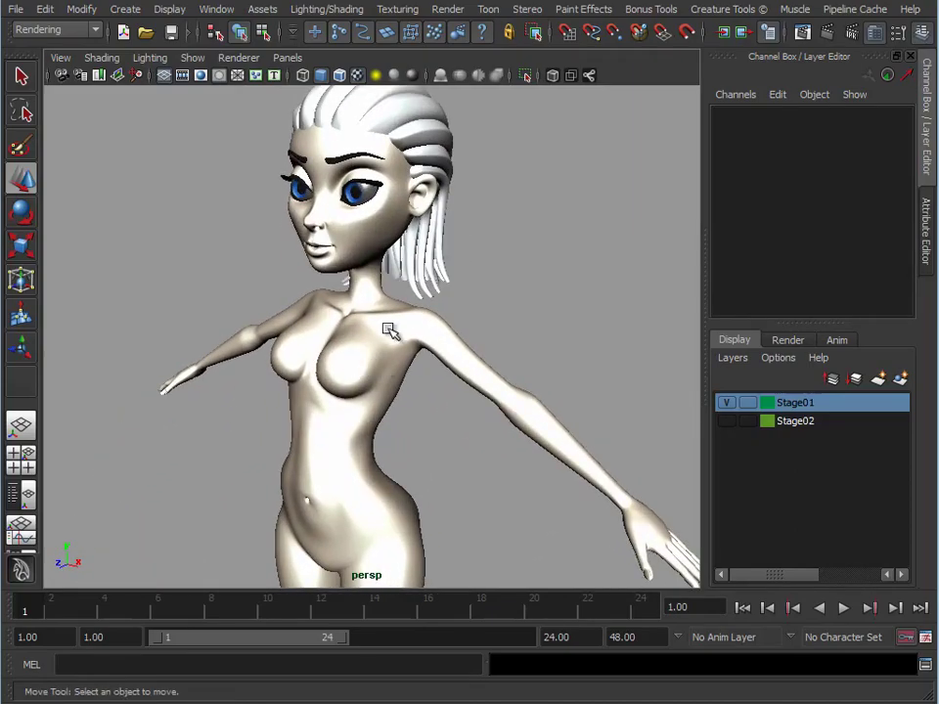
alt+middle_drag(385, 326, 413, 381)
alt+drag(413, 382, 425, 281)
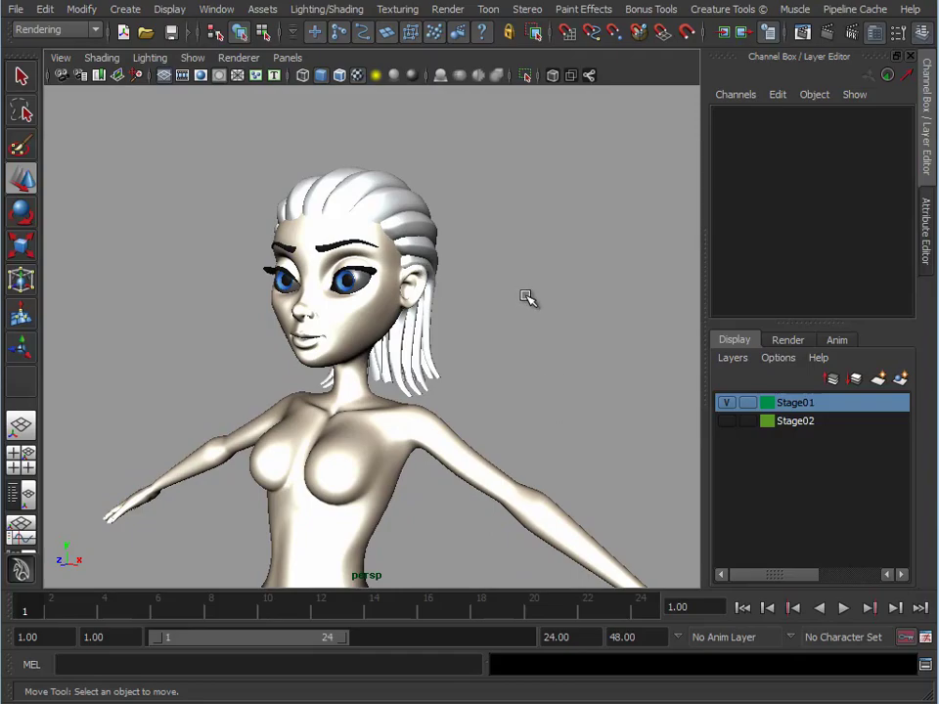
Select the character's body mesh and open the UV Texture Editor
click(425, 426)
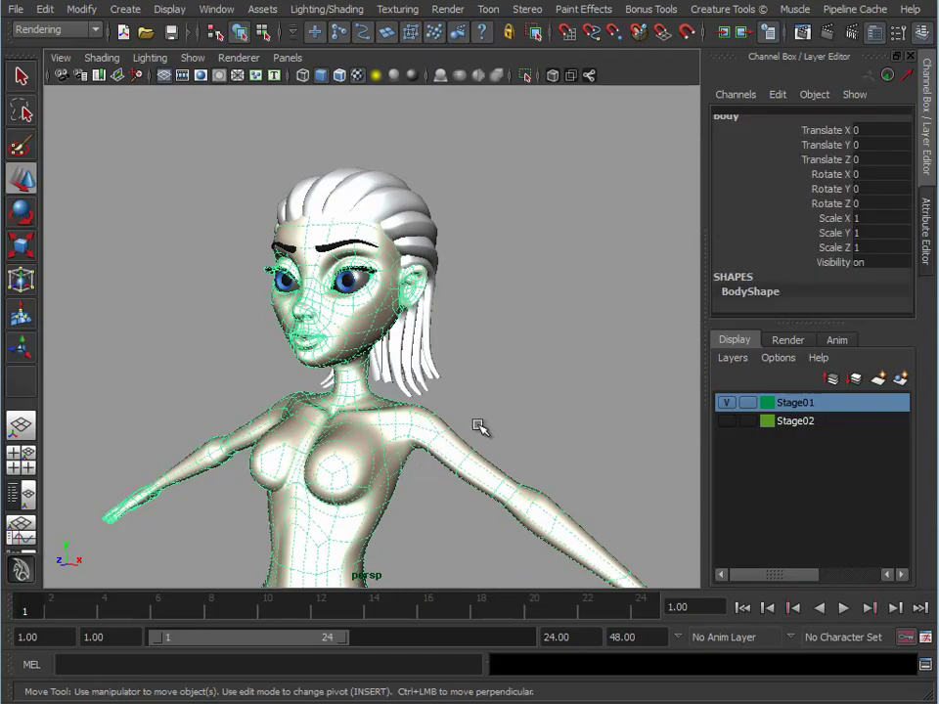
alt+right_drag(477, 427, 379, 366)
alt+middle_drag(379, 366, 373, 254)
alt+drag(374, 254, 383, 251)
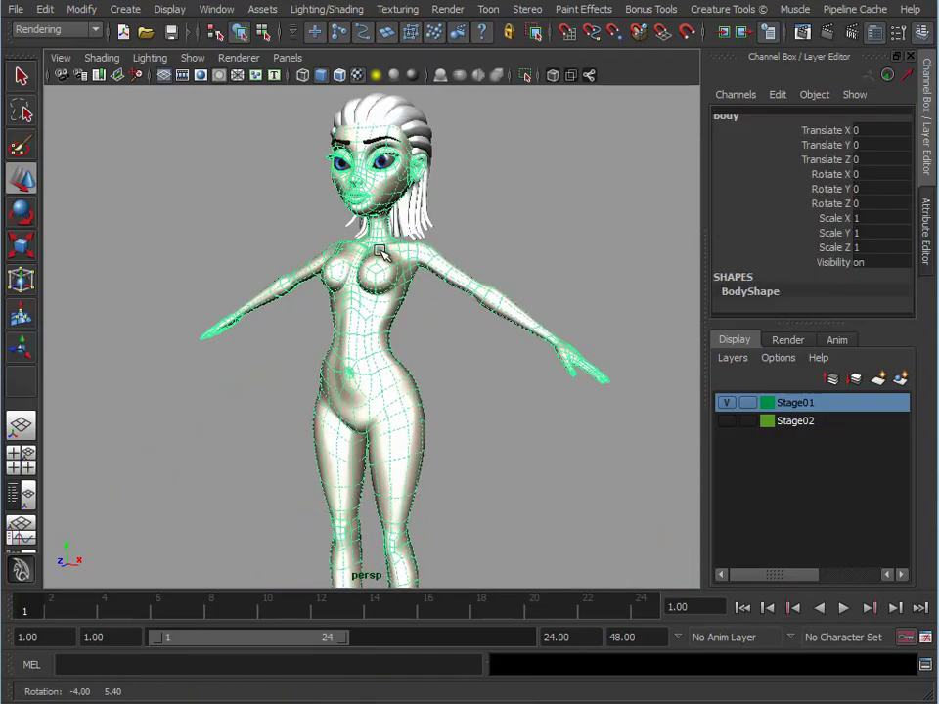
click(212, 10)
click(250, 246)
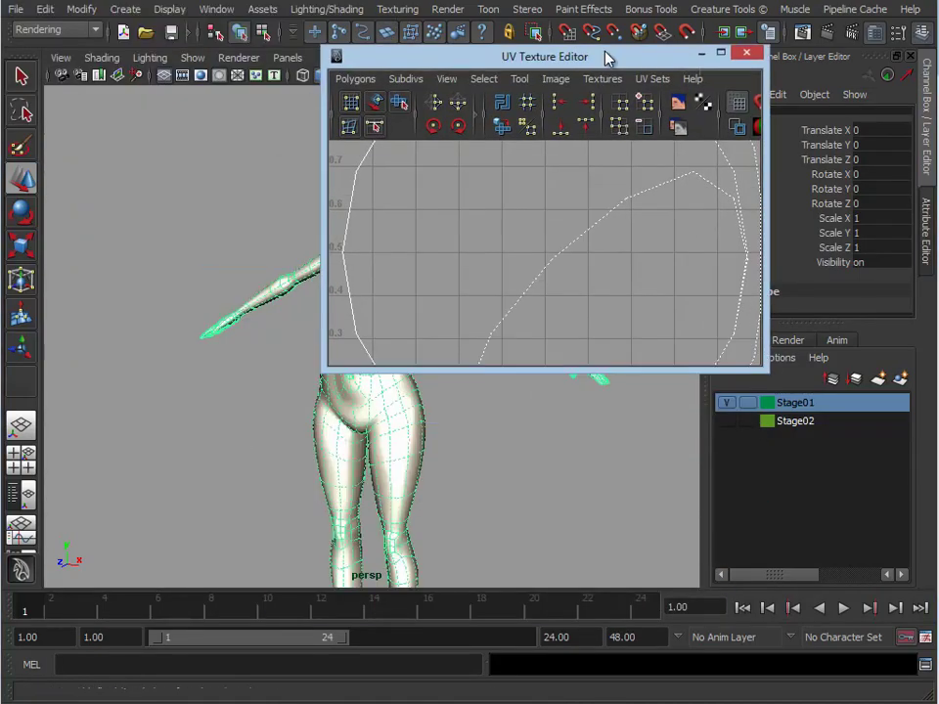
Enlarge the UV Texture Editor, examine the body mesh's overlapping UVs in the 0 to 1 space, and minimize the editor
drag(803, 360, 913, 658)
alt+right_drag(608, 445, 436, 421)
alt+middle_drag(637, 439, 631, 430)
alt+right_drag(630, 430, 721, 405)
alt+middle_drag(720, 405, 758, 412)
alt+right_drag(758, 412, 774, 424)
alt+middle_drag(774, 423, 743, 419)
alt+right_drag(743, 418, 750, 413)
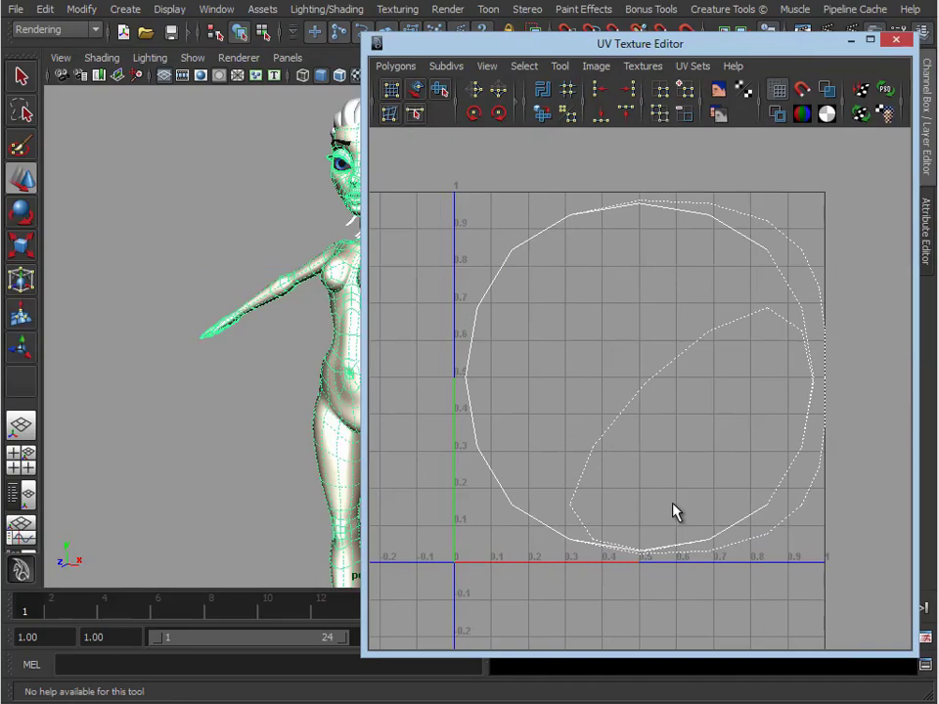
click(849, 43)
Assign the existing noise-textured material to the body mesh and deselect it
alt+right_drag(410, 323, 330, 601)
alt+drag(466, 280, 482, 341)
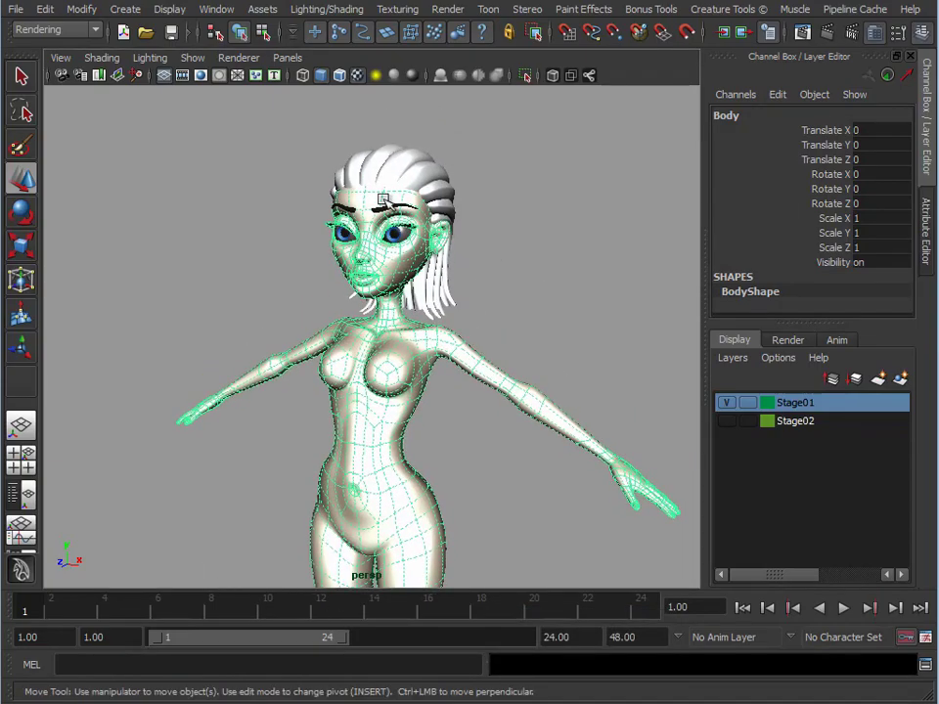
right_drag(356, 194, 503, 614)
click(566, 245)
Examine how the noise texture maps across the character's torso, arms and legs
alt+right_drag(359, 372, 328, 380)
alt+middle_drag(392, 390, 412, 287)
alt+drag(413, 288, 376, 323)
alt+middle_drag(349, 326, 360, 330)
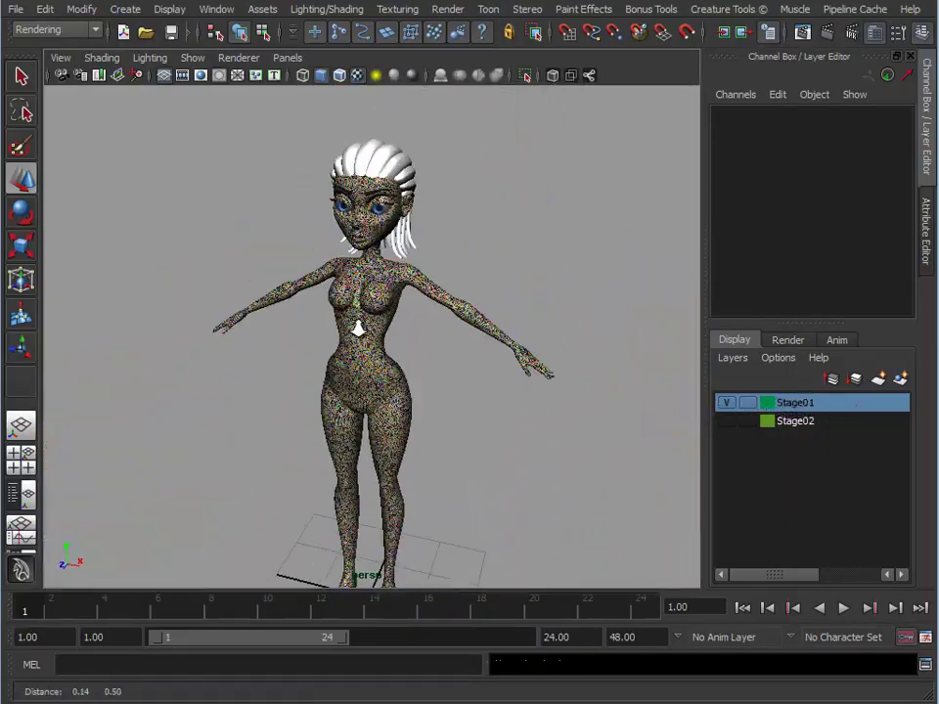
alt+right_drag(359, 331, 432, 326)
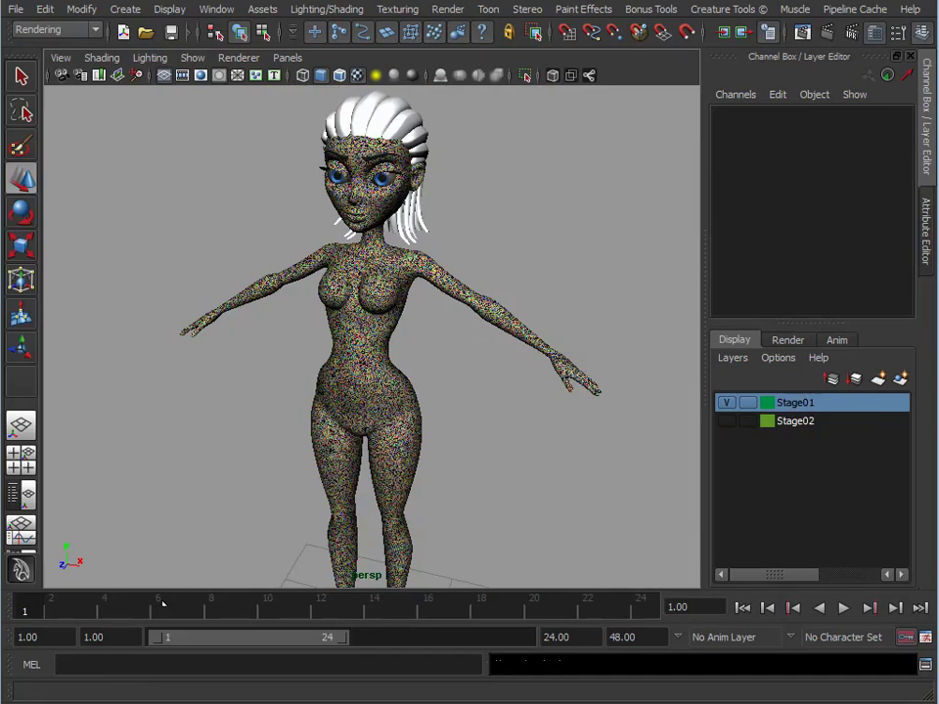
alt+right_drag(387, 398, 440, 278)
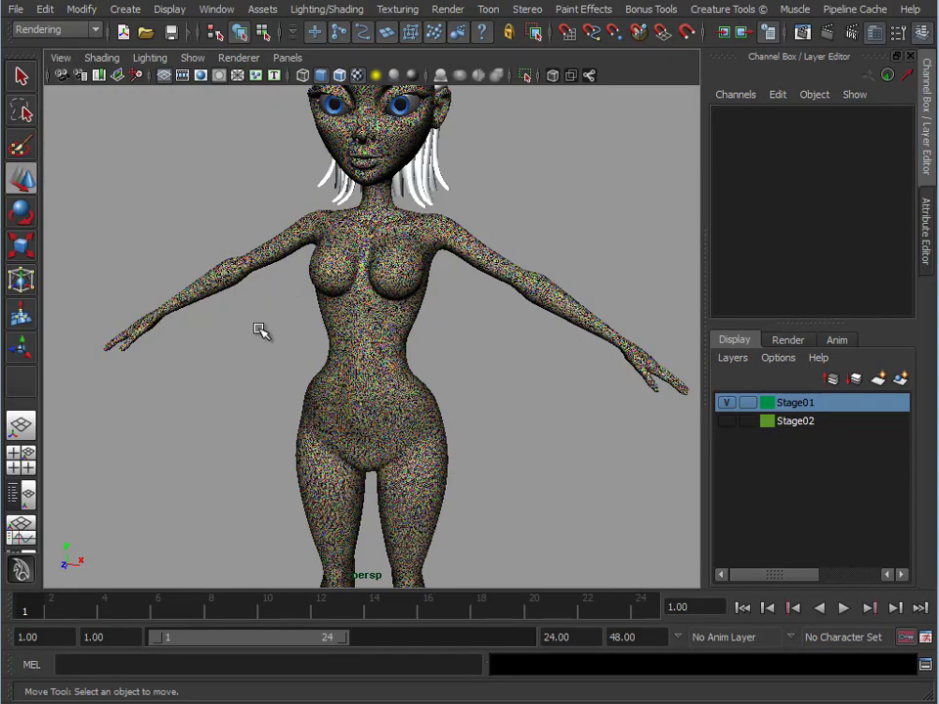
alt+middle_drag(484, 504, 502, 310)
alt+middle_drag(379, 198, 383, 423)
alt+right_drag(383, 423, 488, 369)
Select the body mesh and switch it to face selection mode
click(274, 246)
right_click(275, 246)
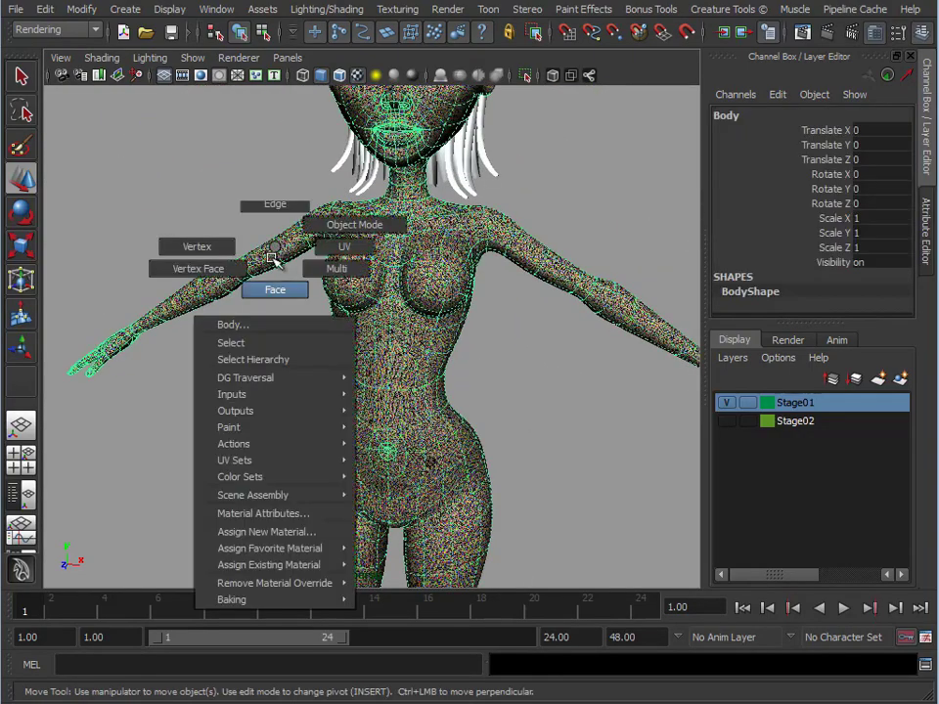
click(272, 269)
Preview the textured arm and torso with the Caustic Visualizer renderer and return to Default Quality Rendering
click(238, 58)
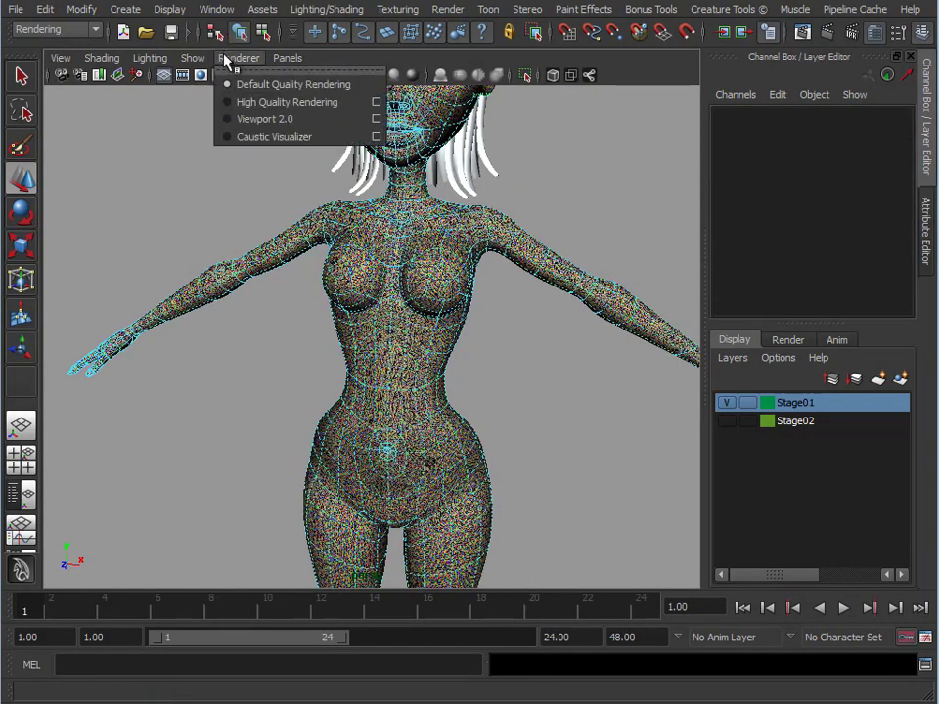
click(247, 139)
alt+right_drag(226, 279, 438, 282)
alt+drag(438, 283, 352, 252)
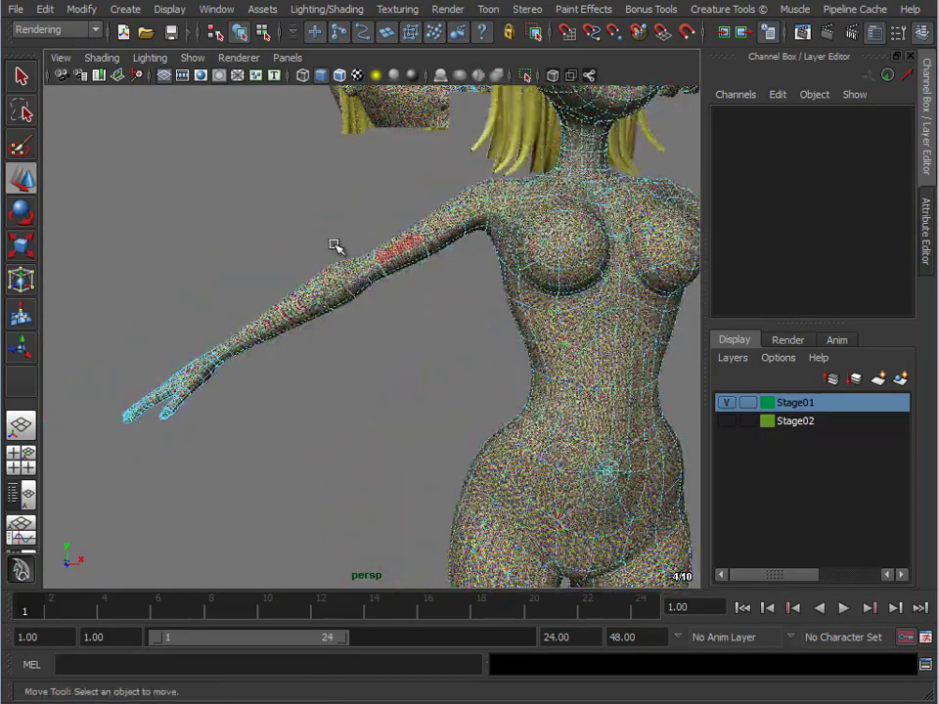
click(231, 58)
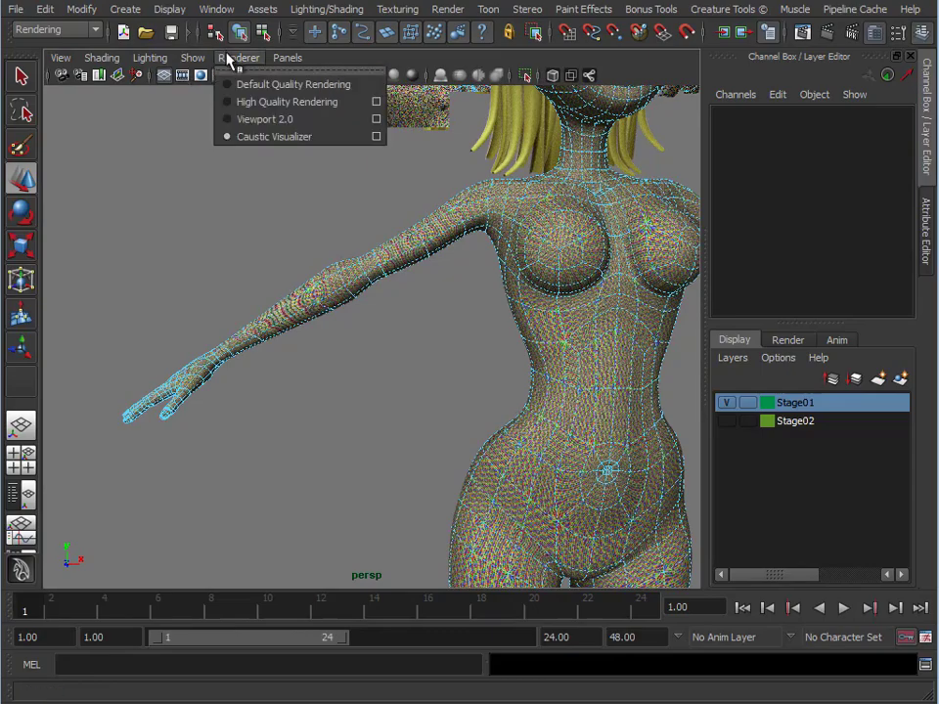
click(240, 85)
Turn off hardware texturing and delete the faces of the character's right arm up to the shoulder
click(101, 58)
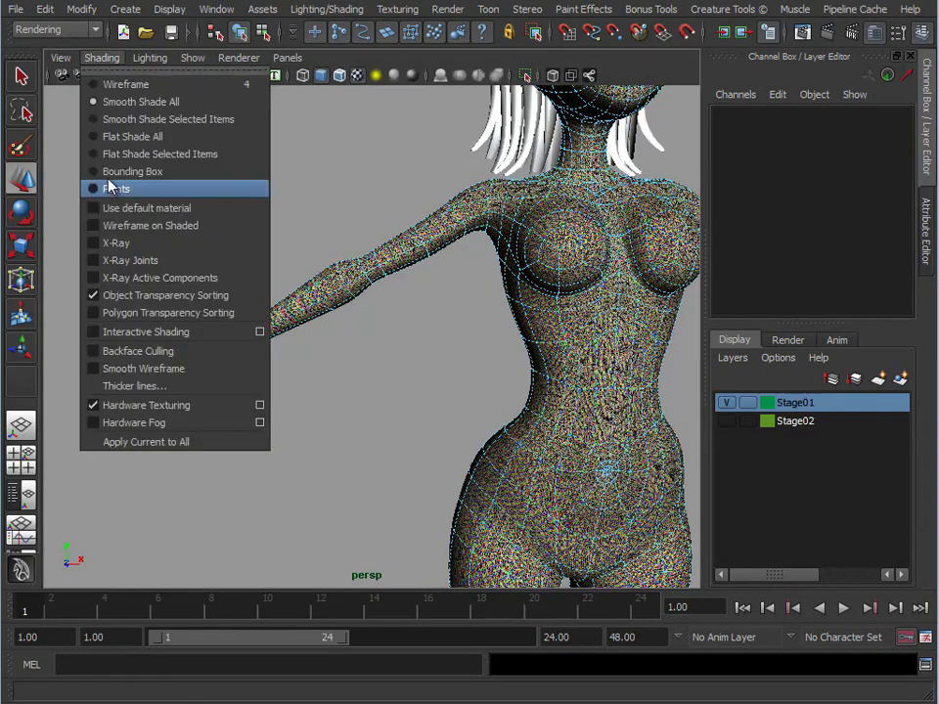
click(157, 411)
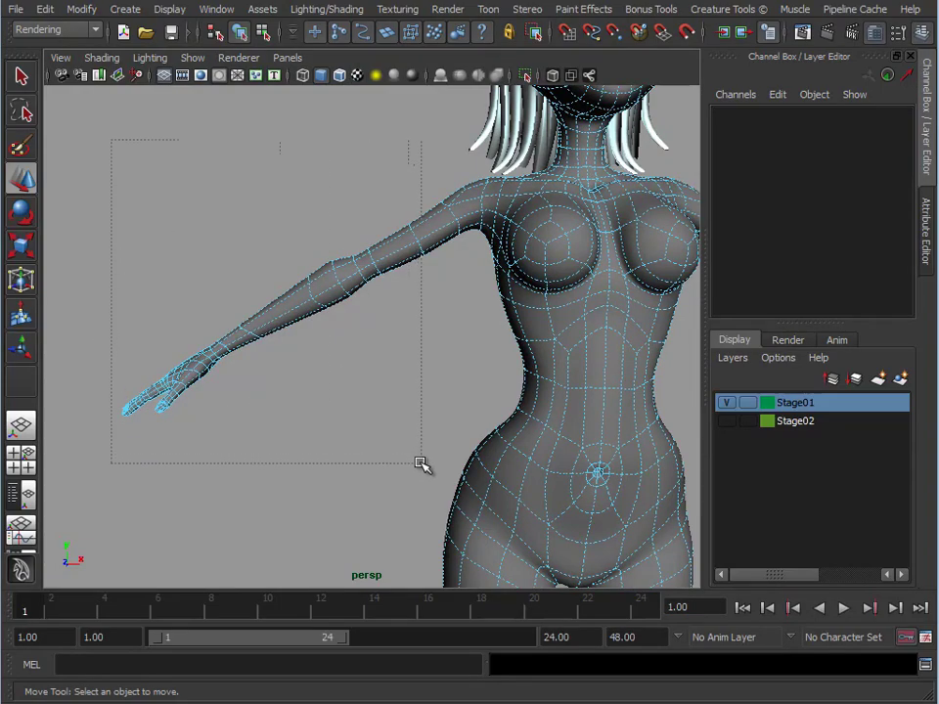
drag(422, 463, 421, 463)
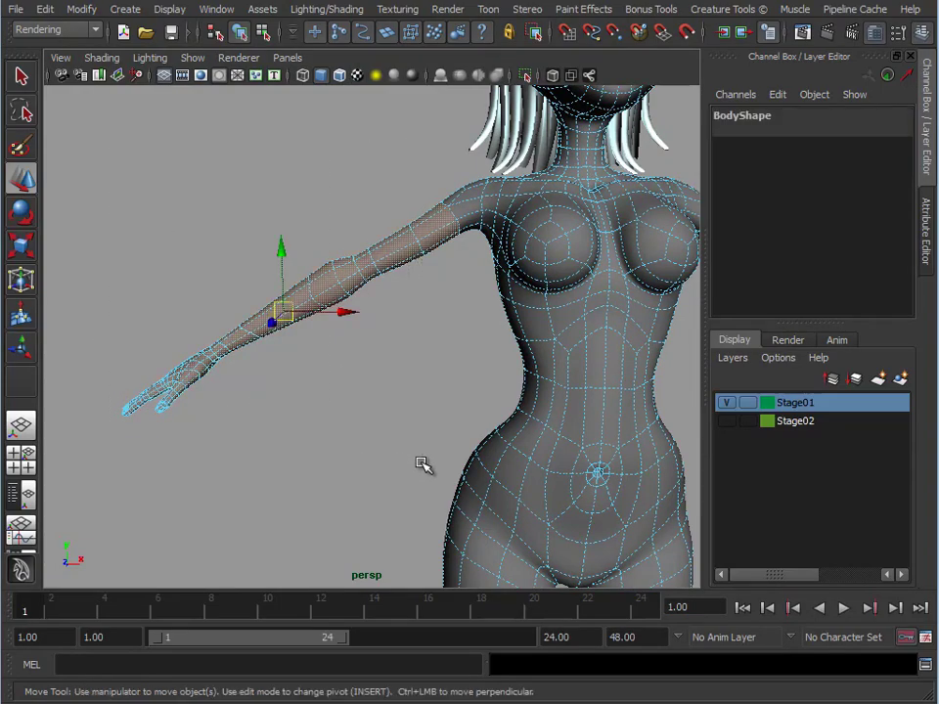
key(shift+period)
alt+drag(273, 251, 632, 303)
alt+middle_drag(306, 284, 428, 413)
alt+right_drag(428, 413, 625, 417)
alt+drag(496, 428, 270, 299)
alt+drag(338, 345, 549, 431)
Select the faces of the character's left arm from hand to shoulder and extract them as a separate mesh
alt+middle_drag(549, 432, 152, 293)
alt+right_drag(338, 365, 283, 356)
alt+drag(290, 354, 342, 345)
drag(272, 182, 273, 178)
alt+drag(234, 528, 147, 254)
alt+middle_drag(161, 167, 186, 317)
alt+right_drag(251, 325, 338, 329)
alt+drag(484, 372, 337, 326)
alt+right_drag(337, 326, 393, 345)
alt+middle_drag(393, 345, 285, 240)
alt+drag(288, 241, 612, 272)
alt+right_drag(612, 273, 457, 288)
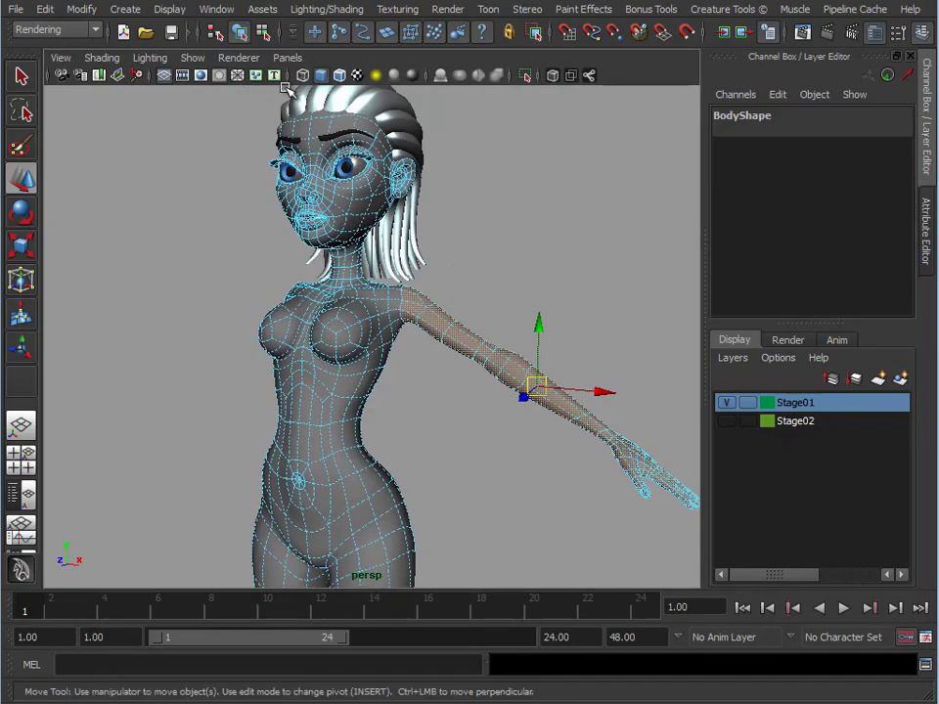
key(space)
click(217, 302)
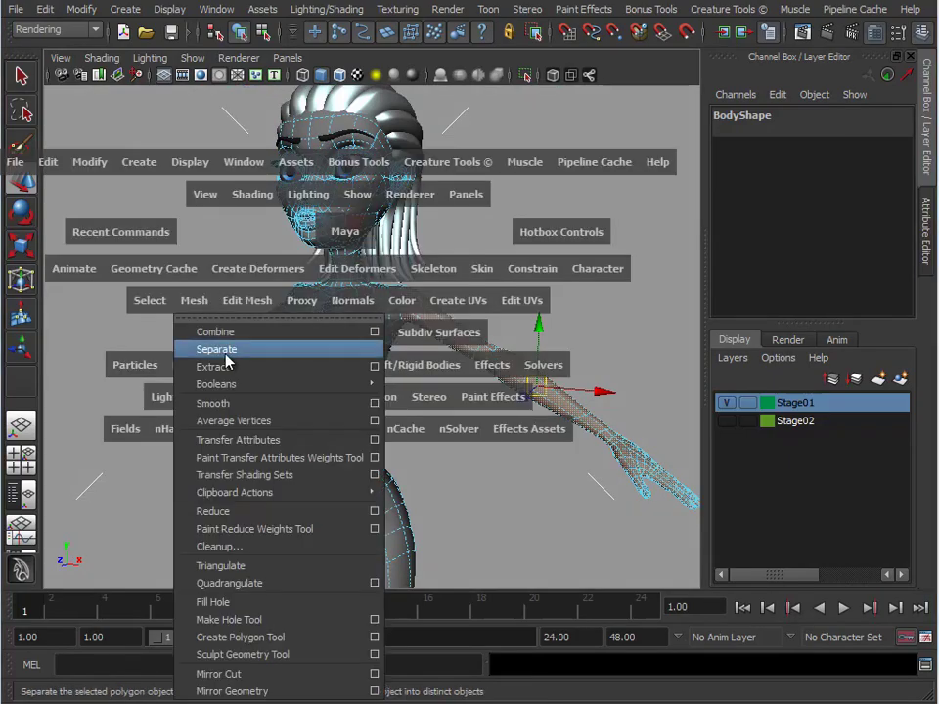
click(260, 349)
click(457, 242)
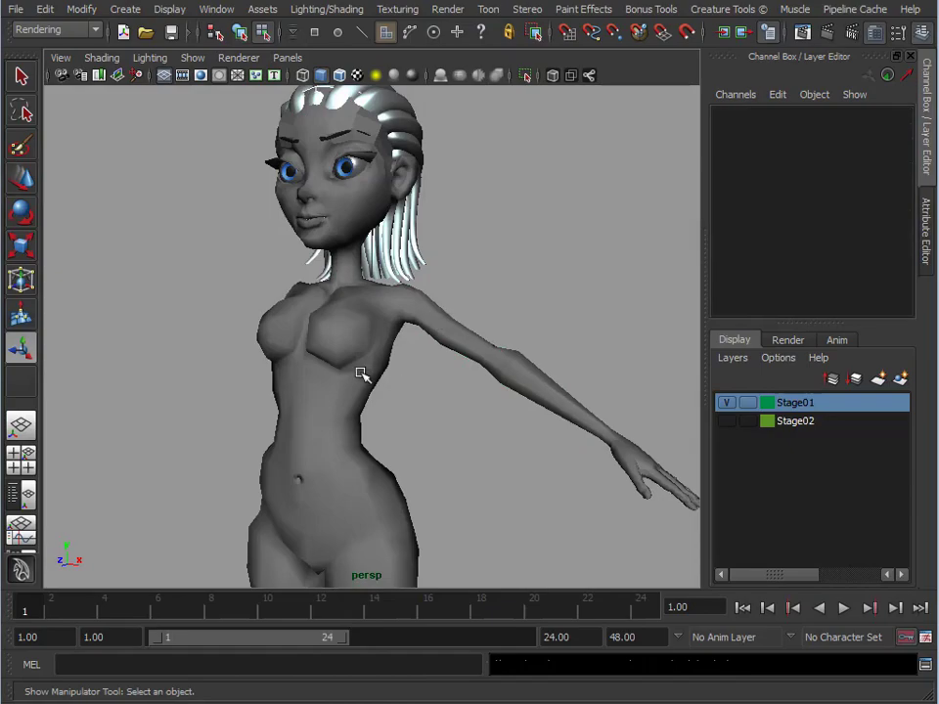
Return to object mode and turn on smooth mesh preview for the torso and the separated arm
alt+drag(360, 372, 341, 381)
right_drag(340, 379, 502, 319)
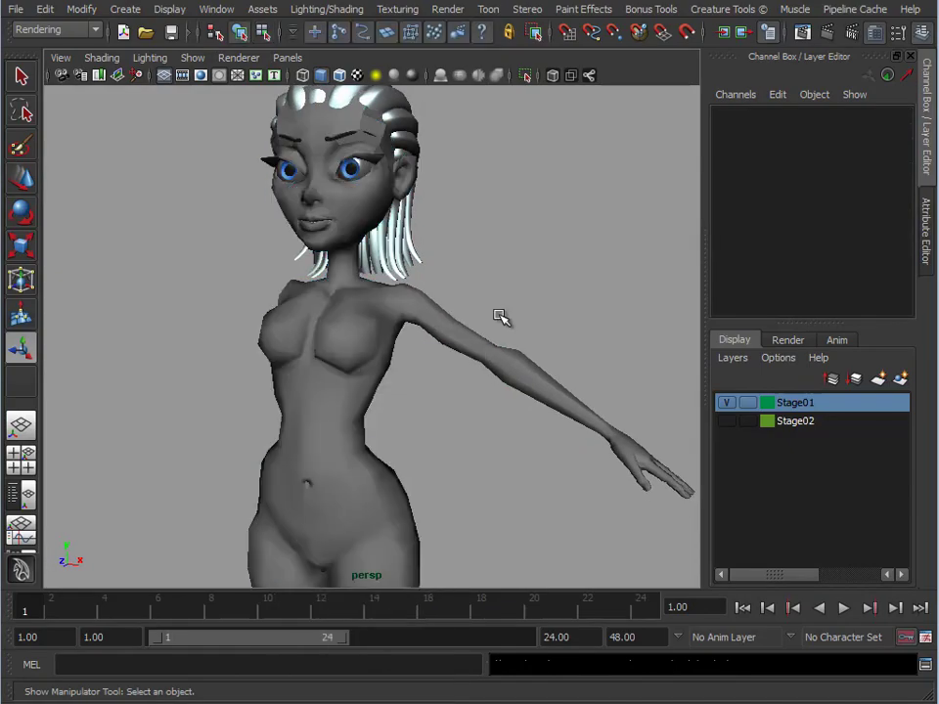
click(359, 386)
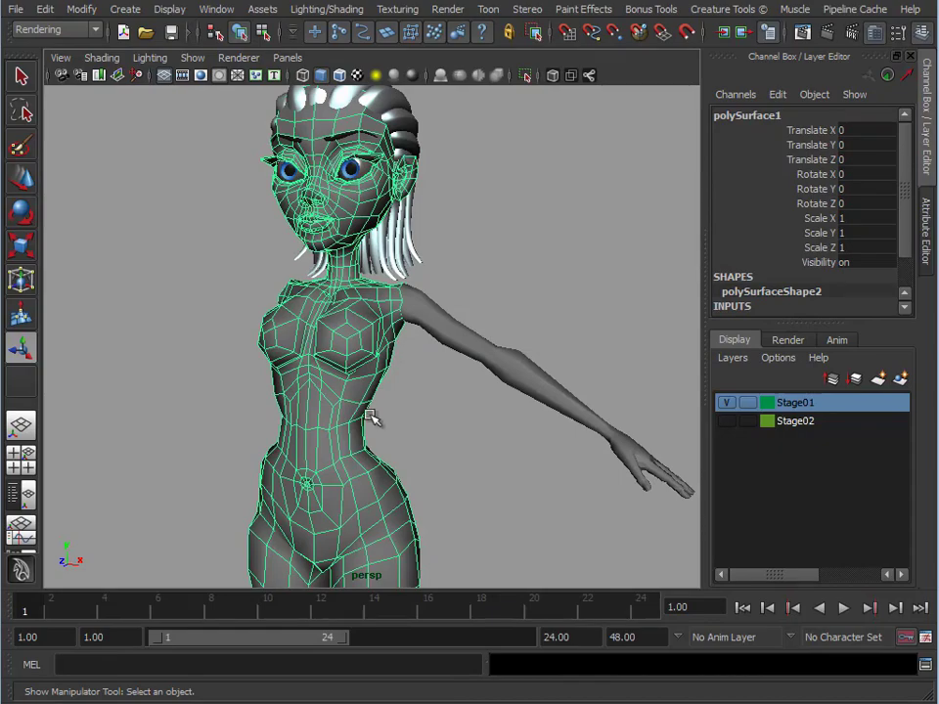
key(3)
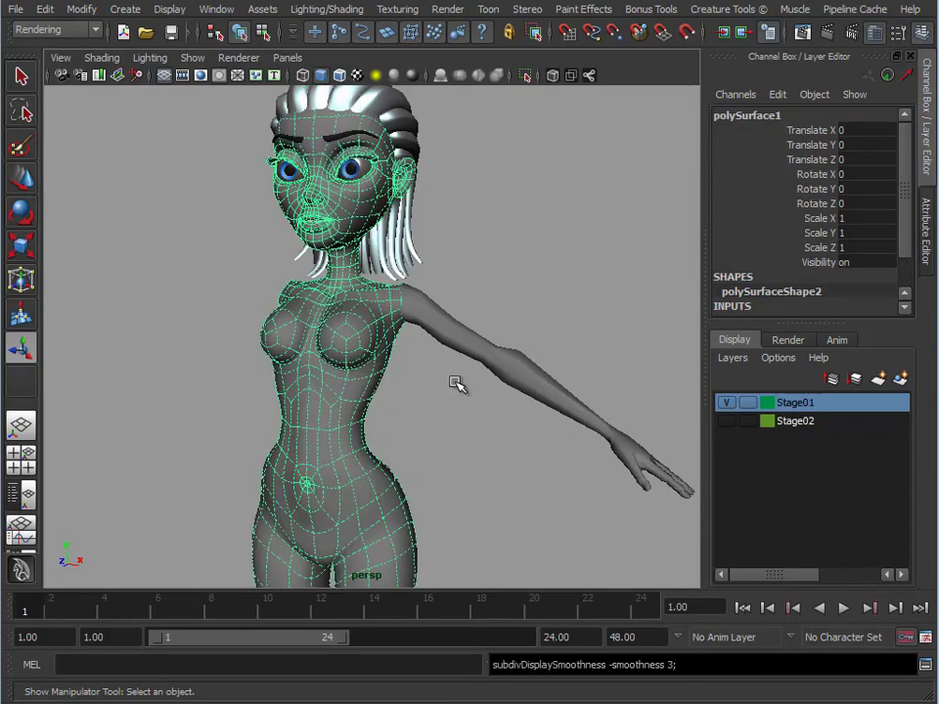
click(469, 356)
click(416, 478)
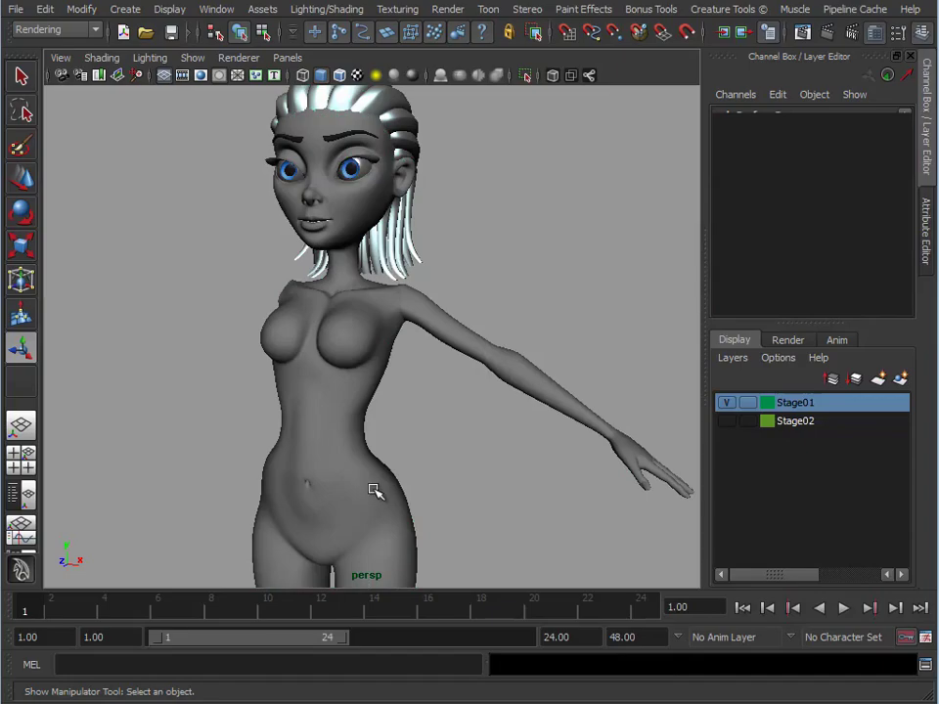
Select the faces of the character's right leg, grow the selection up to the hip line, and delete them
alt+middle_drag(373, 489, 470, 269)
alt+right_drag(478, 276, 308, 291)
click(355, 386)
alt+middle_drag(354, 396, 352, 277)
alt+drag(352, 276, 380, 223)
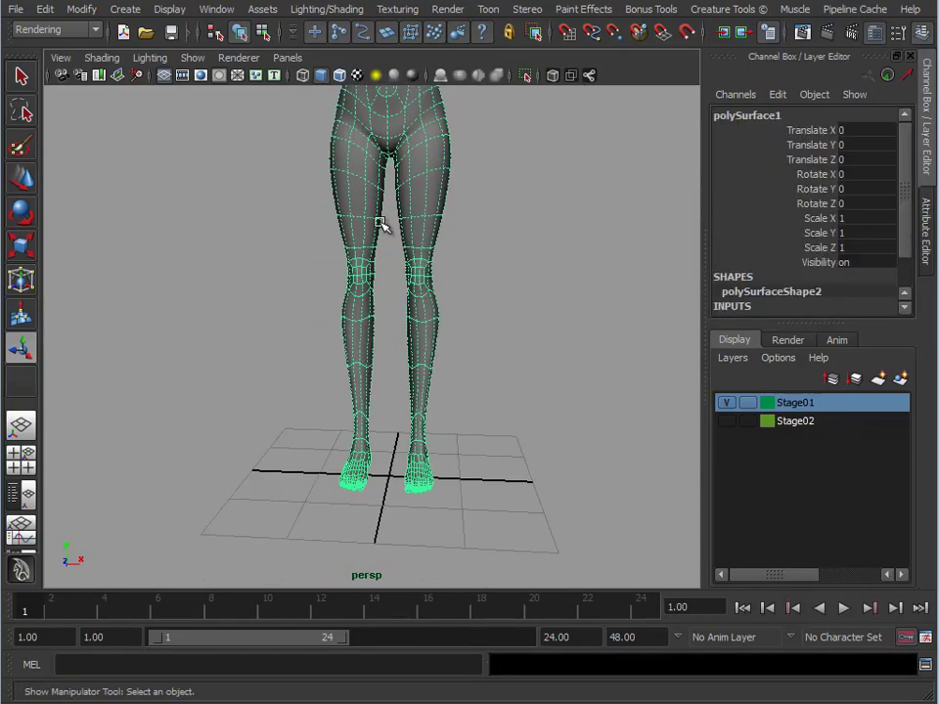
drag(281, 544, 319, 407)
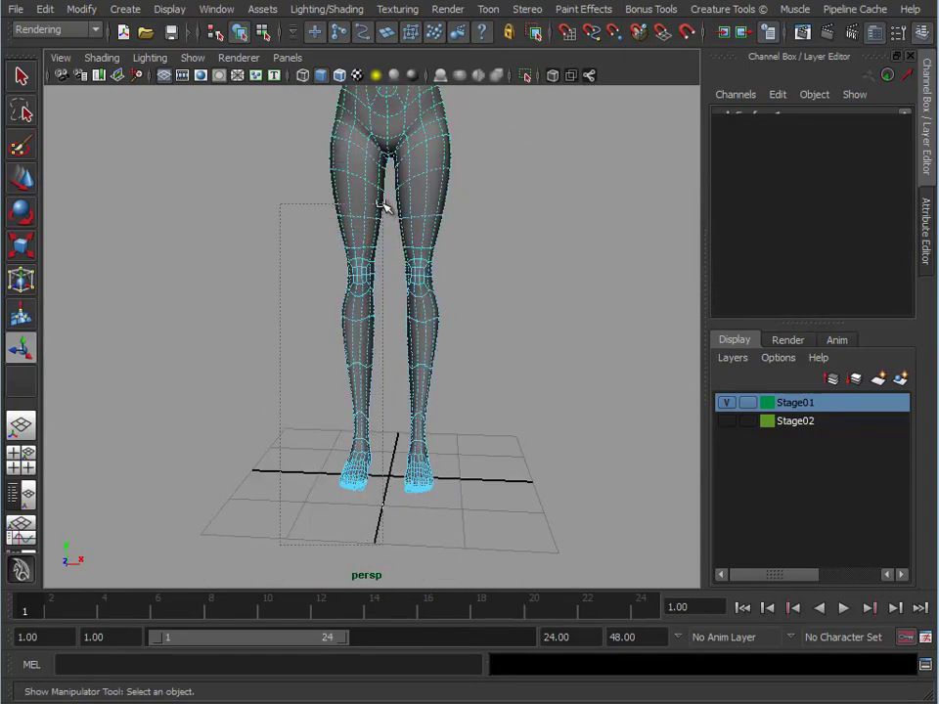
drag(387, 204, 387, 203)
alt+middle_drag(366, 242, 362, 402)
alt+right_drag(362, 402, 515, 369)
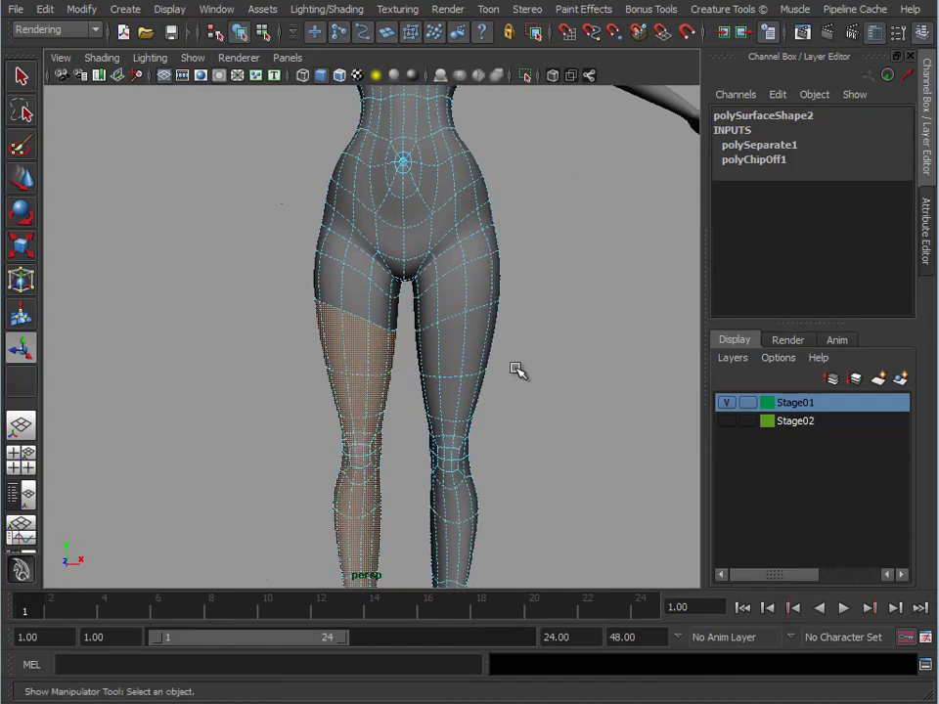
key(shift+period)
key(shift+period)
key(Delete)
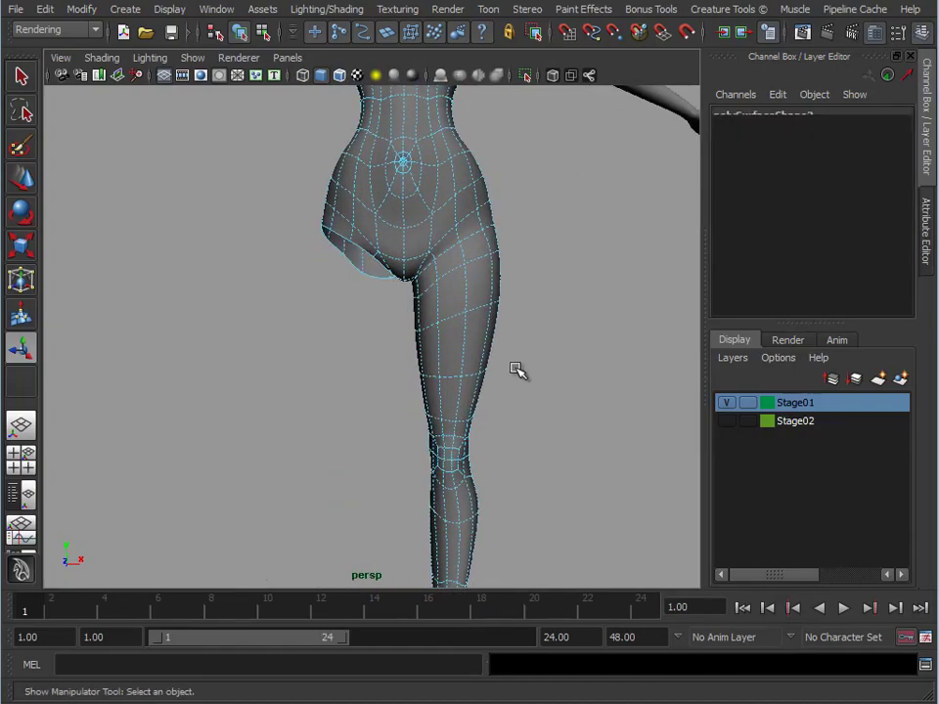
Select the remaining leg's faces from the foot up to the hip line and extract them as a separate mesh
alt+drag(544, 373, 465, 560)
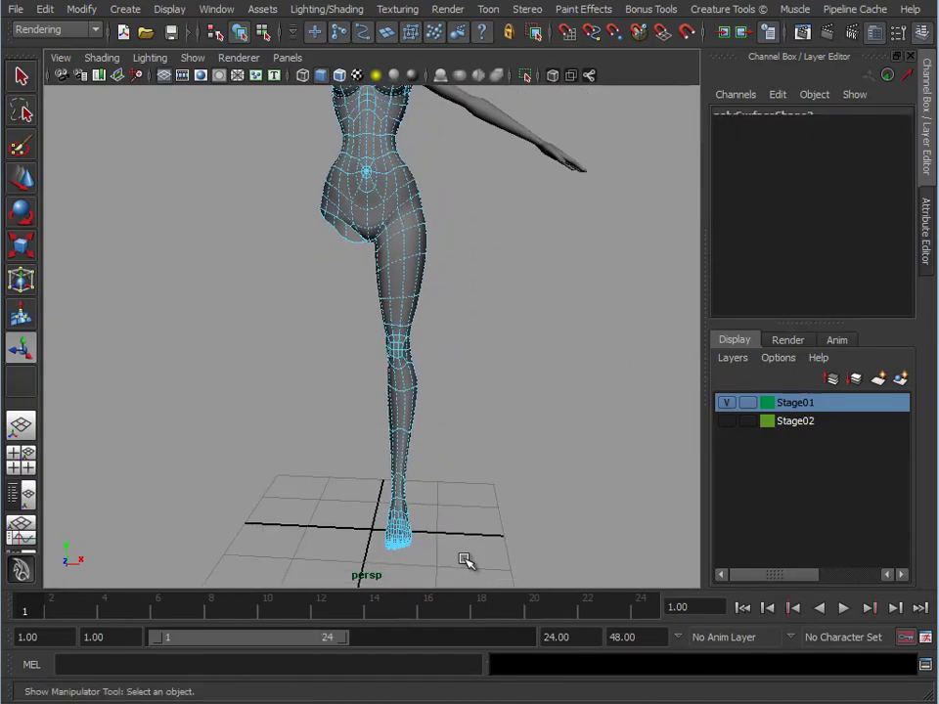
drag(306, 311, 368, 262)
alt+right_drag(264, 363, 548, 346)
alt+drag(484, 303, 562, 371)
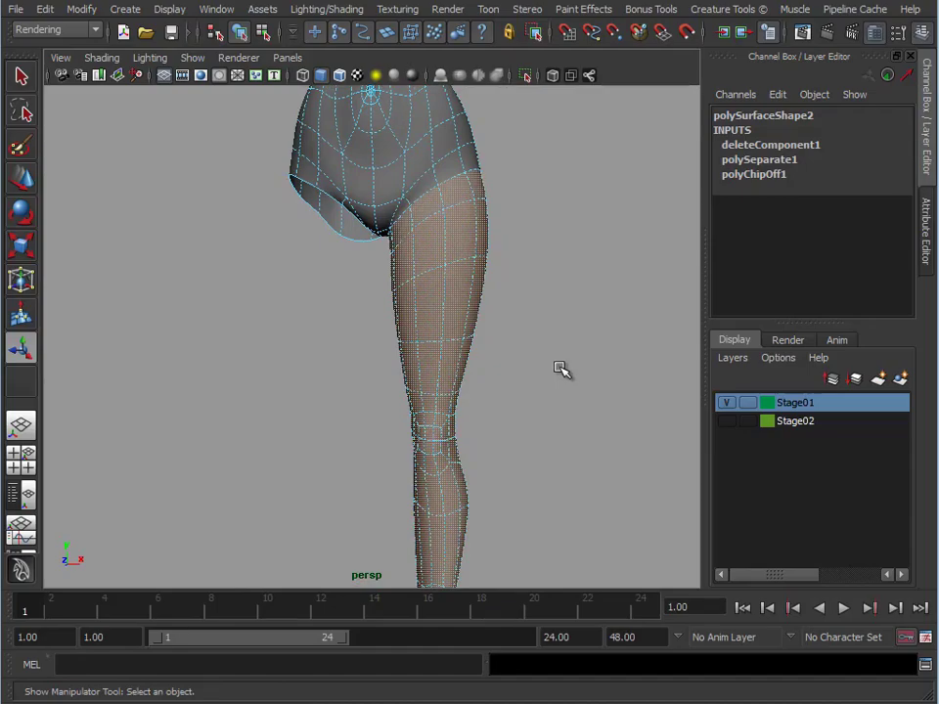
key(space)
drag(147, 250, 153, 312)
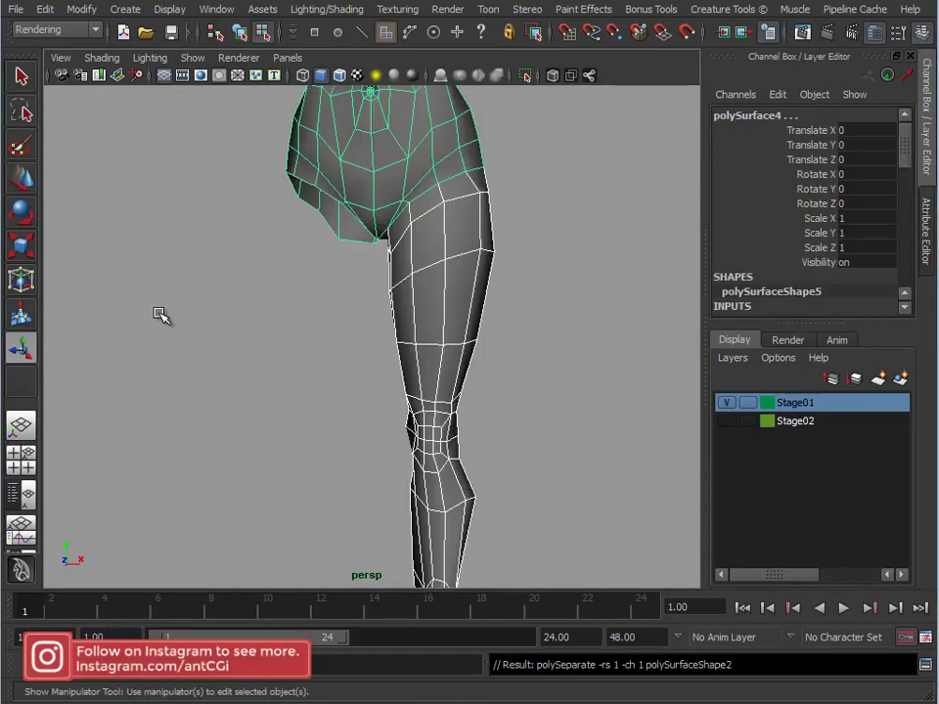
Return to object mode and turn on smooth mesh preview for the torso and head mesh
right_drag(439, 218, 501, 176)
click(526, 179)
alt+middle_drag(555, 224, 570, 469)
alt+right_drag(570, 469, 461, 341)
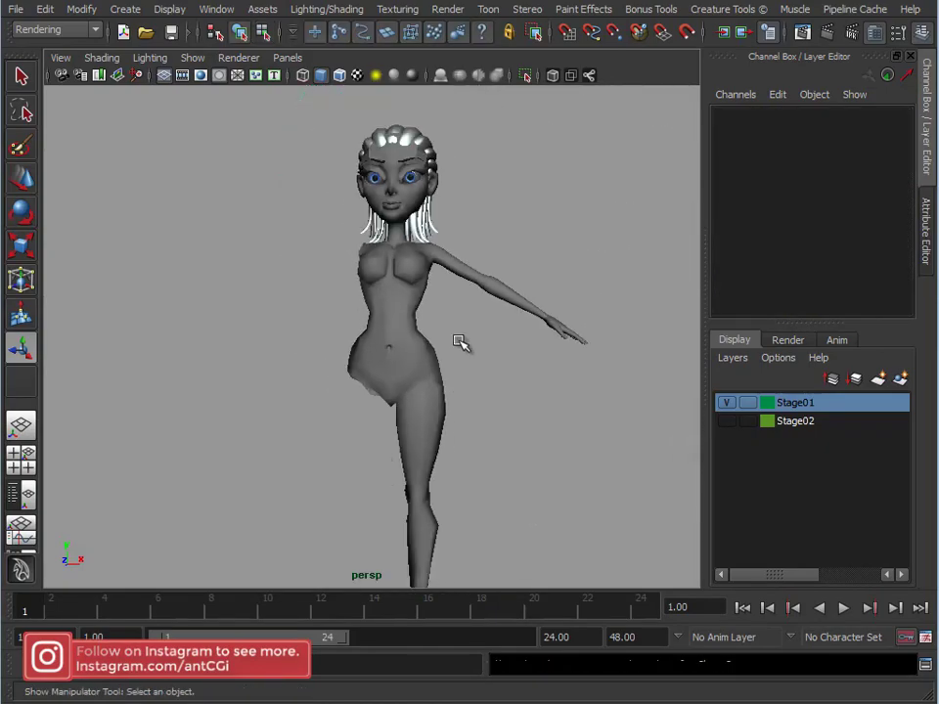
click(396, 340)
key(3)
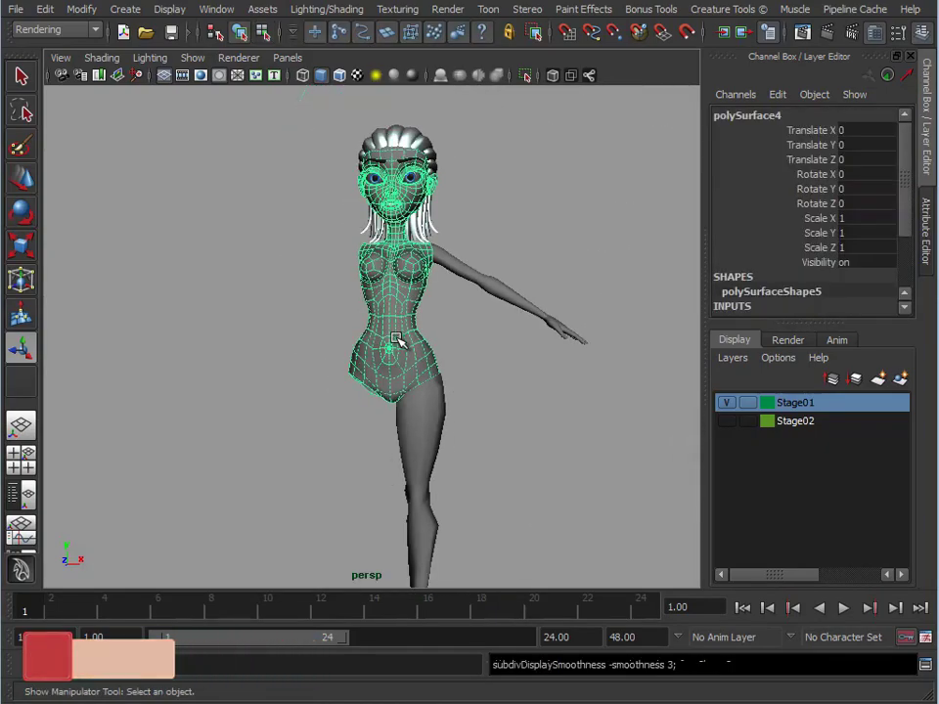
Isolate the selected torso and head mesh in the viewport
alt+middle_drag(396, 340, 264, 304)
alt+right_drag(264, 304, 471, 334)
alt+drag(471, 333, 405, 336)
alt+right_drag(404, 335, 472, 294)
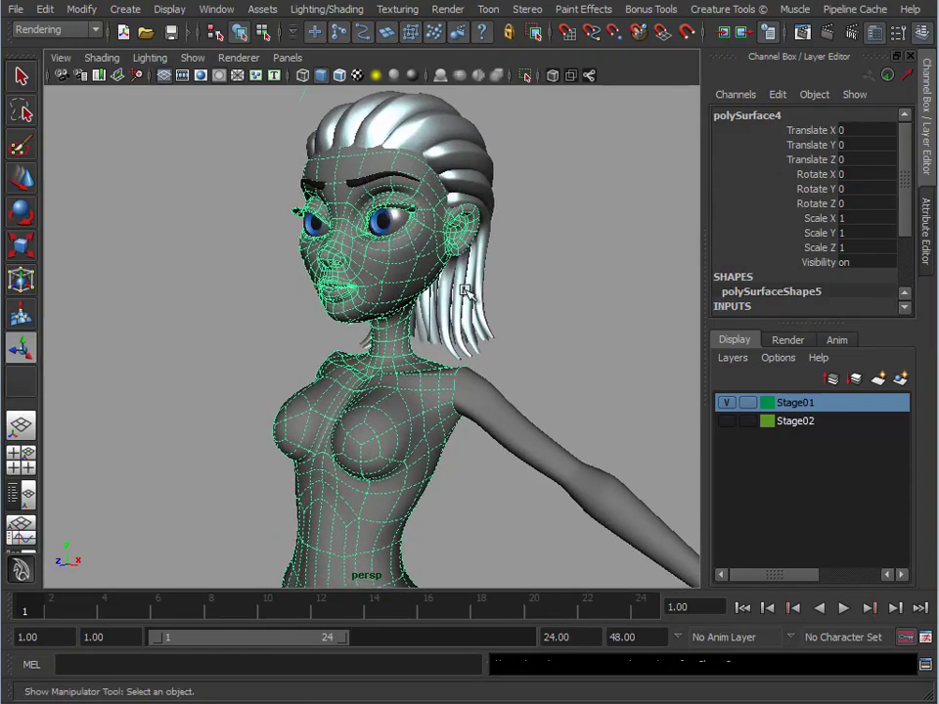
alt+middle_drag(440, 147, 436, 202)
alt+right_drag(436, 202, 464, 199)
alt+drag(463, 199, 251, 99)
click(193, 58)
mouse_move(208, 88)
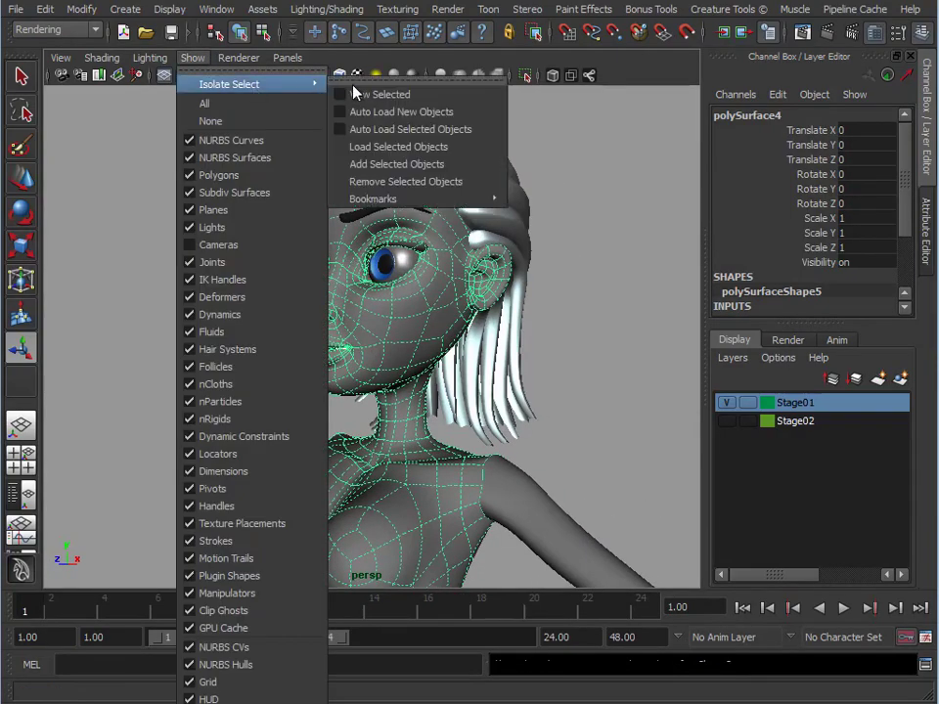
click(367, 94)
Select the head's faces down to the jaw and hairline, leaving the neck faces out of the selection
alt+drag(518, 364, 404, 301)
right_drag(403, 299, 404, 341)
alt+drag(573, 338, 474, 319)
drag(205, 111, 593, 408)
alt+middle_drag(339, 410, 310, 333)
alt+right_drag(310, 333, 459, 362)
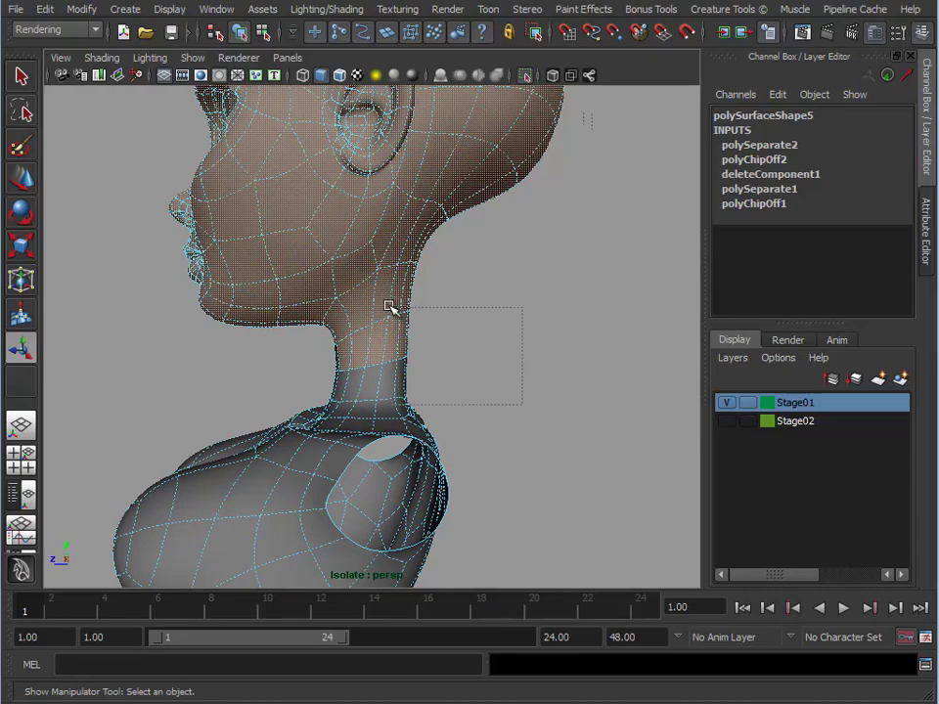
ctrl+drag(343, 314, 344, 315)
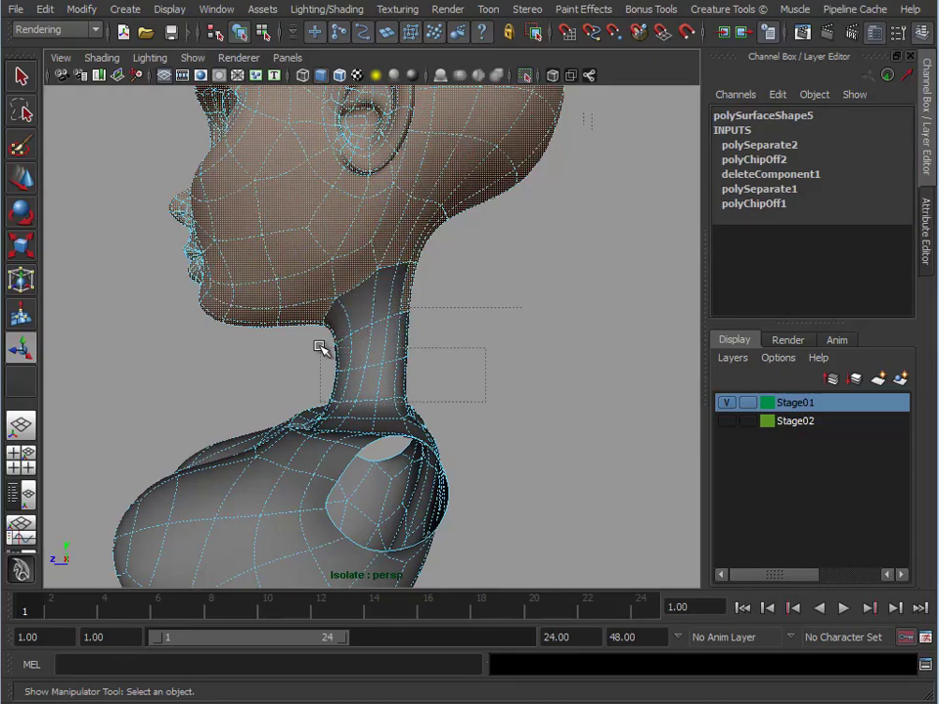
alt+drag(391, 291, 366, 360)
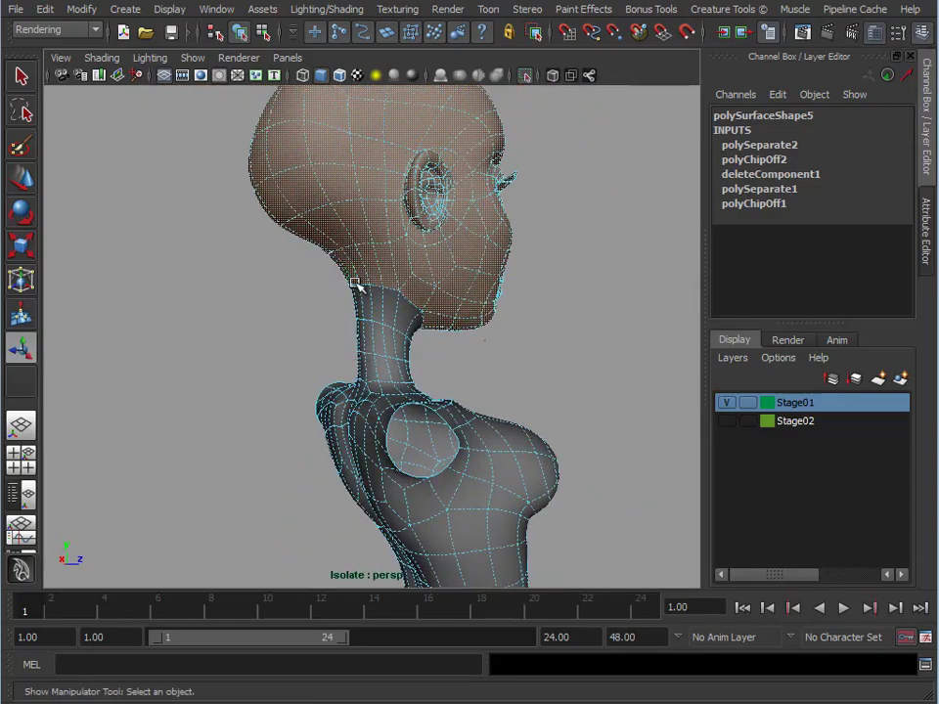
alt+drag(247, 325, 404, 378)
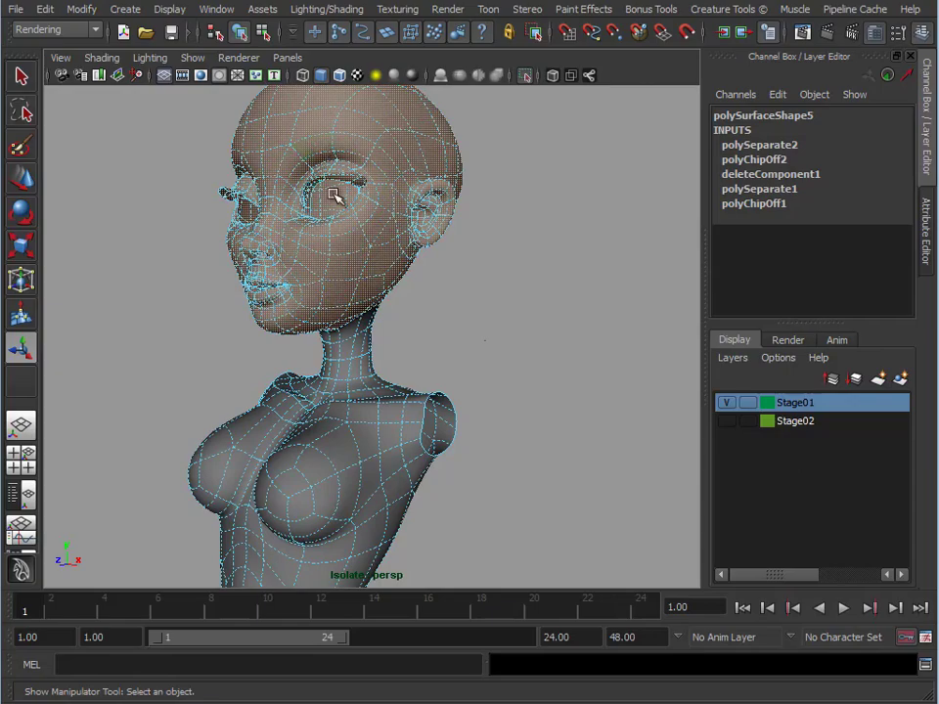
Extract the selected head faces from the torso as a separate mesh
key(space)
click(209, 268)
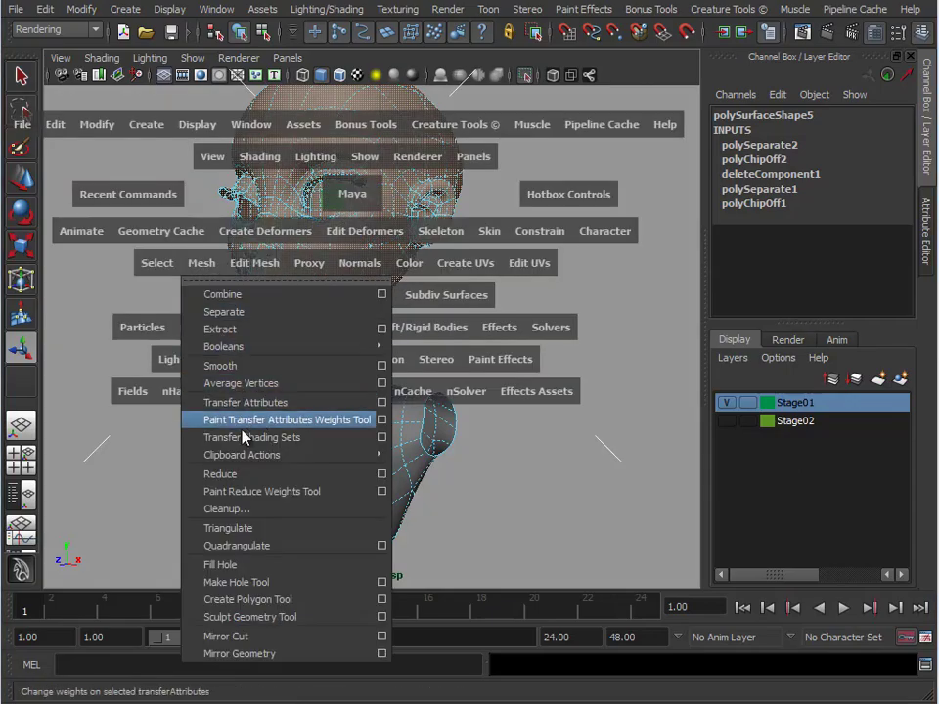
click(247, 329)
click(478, 352)
alt+right_drag(478, 352, 364, 396)
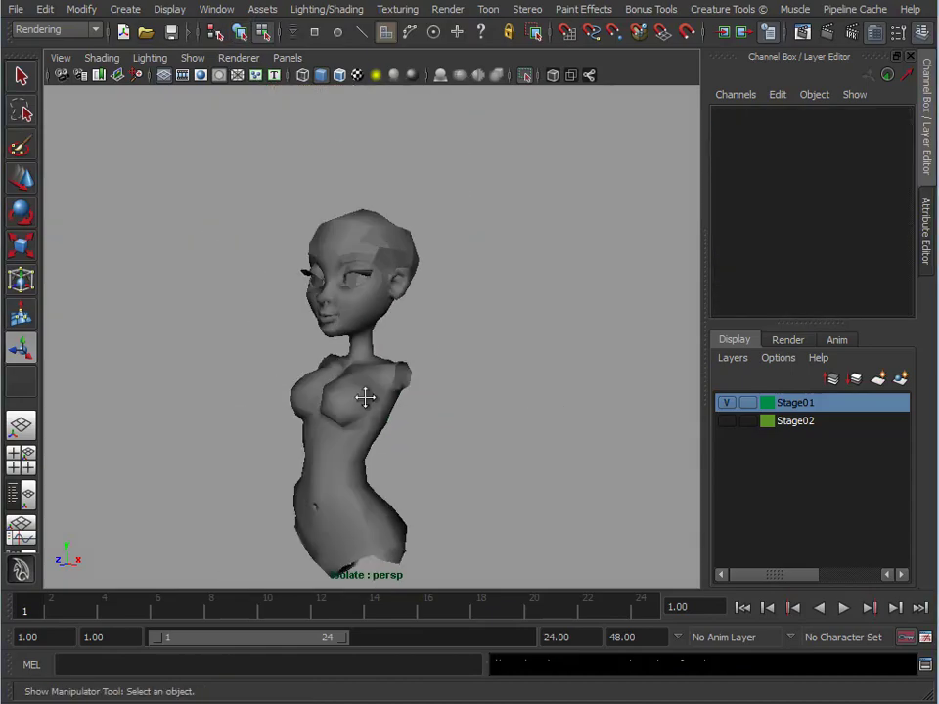
Return to object mode, select the head and torso meshes, and turn on smooth mesh preview for both
alt+middle_drag(365, 396, 401, 306)
alt+drag(402, 306, 461, 299)
alt+middle_drag(461, 299, 463, 371)
alt+drag(464, 372, 463, 405)
click(393, 285)
click(336, 402)
right_drag(366, 378, 452, 350)
drag(382, 232, 410, 383)
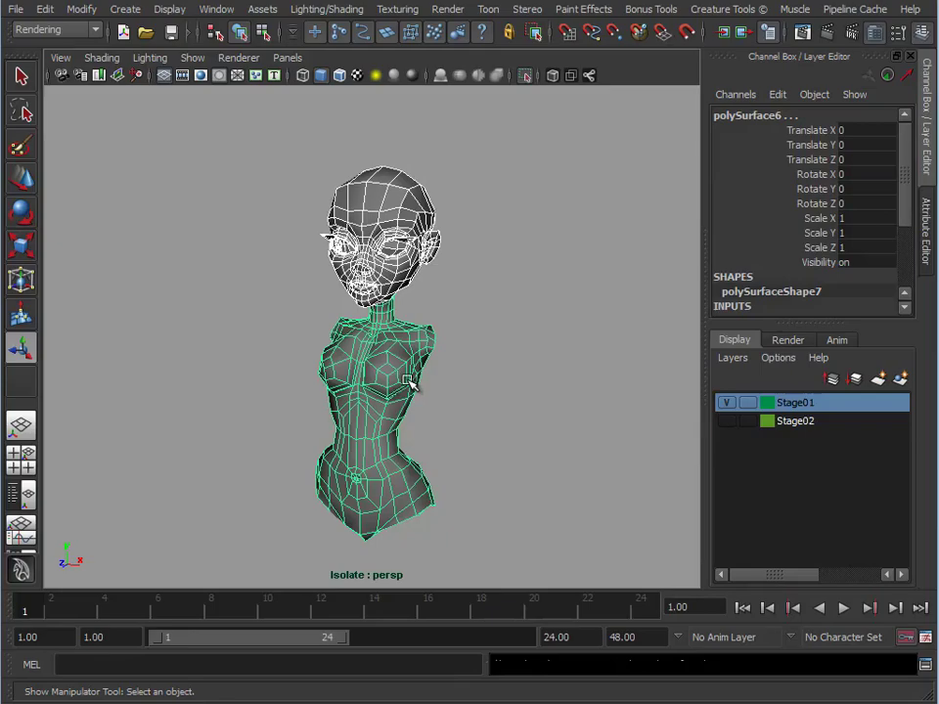
key(3)
click(488, 301)
alt+drag(488, 301, 484, 282)
alt+right_drag(352, 236, 363, 237)
alt+drag(500, 382, 484, 379)
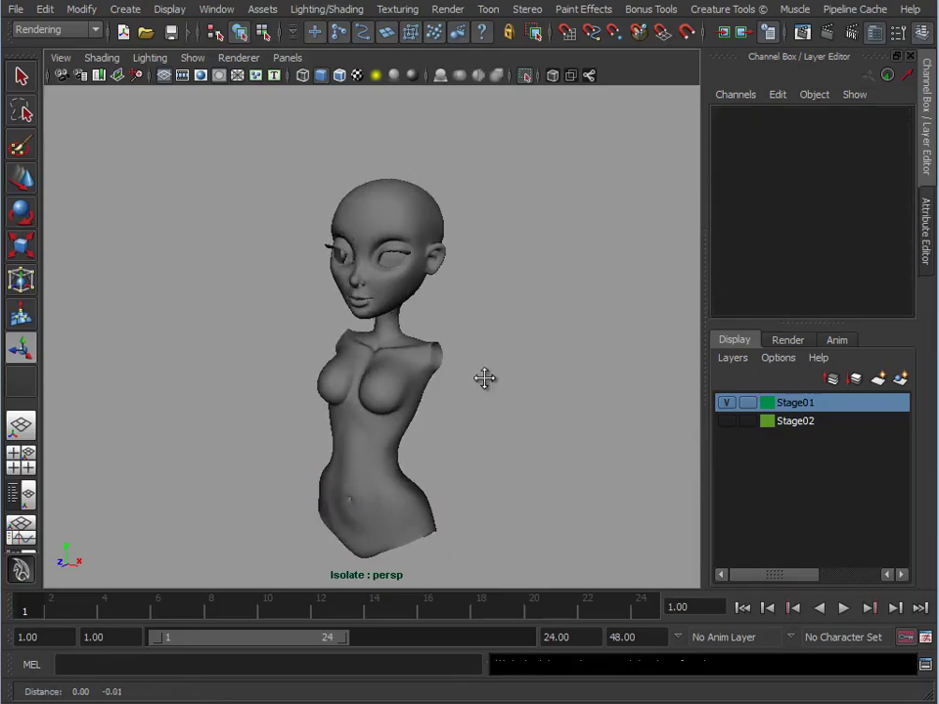
alt+middle_drag(484, 378, 484, 318)
click(204, 60)
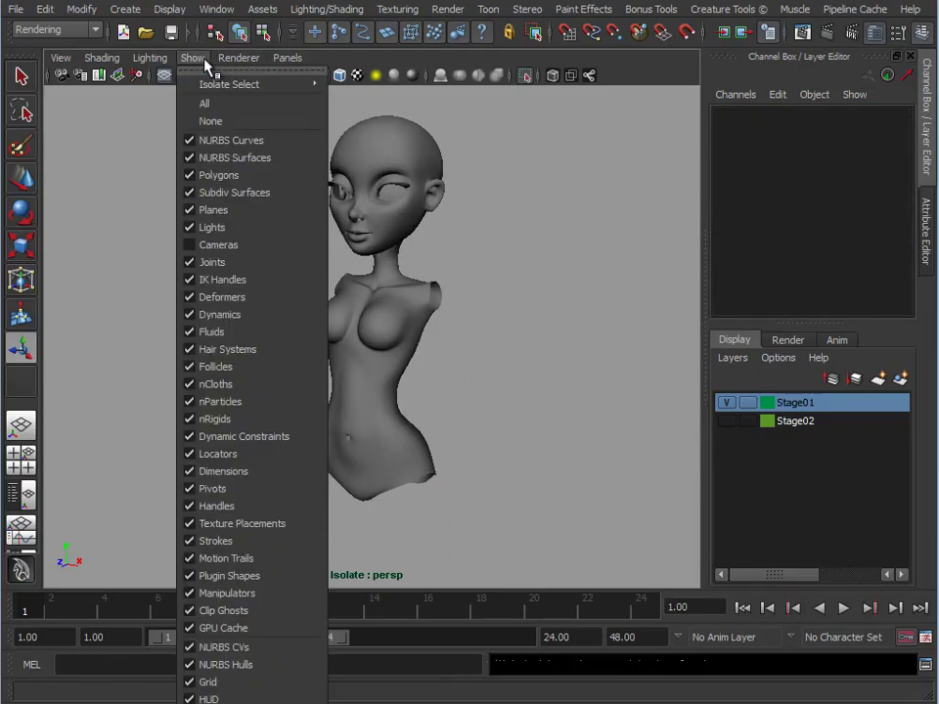
click(168, 109)
mouse_move(430, 298)
alt+mouse_down()
mouse_move(376, 302)
mouse_move(428, 296)
alt+mouse_up()
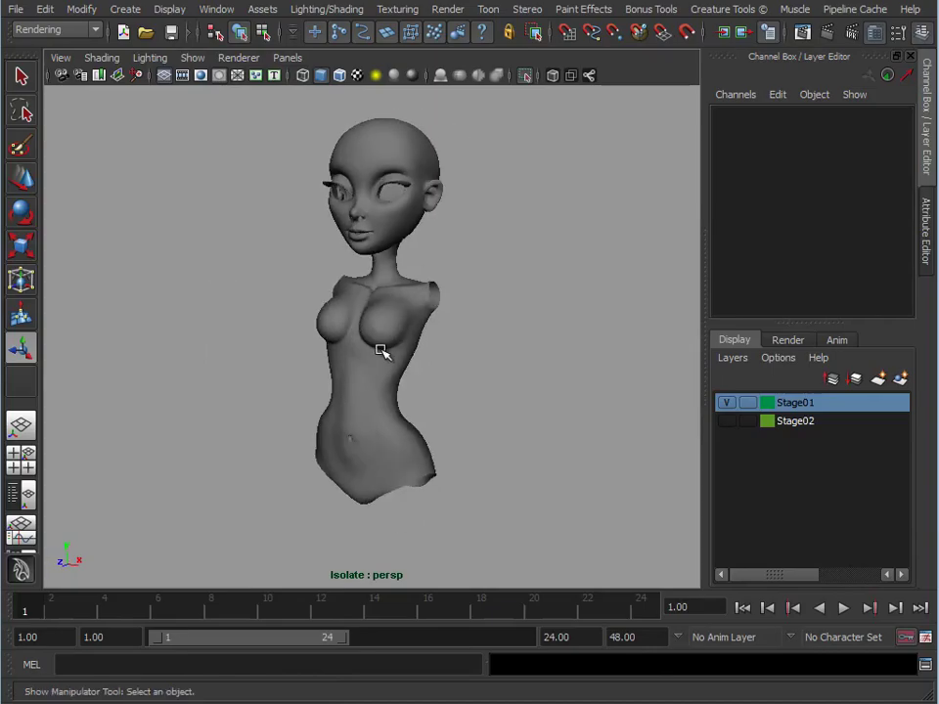
Select the head and torso meshes and turn on hardware texturing in the viewport
click(387, 211)
shift+click(399, 250)
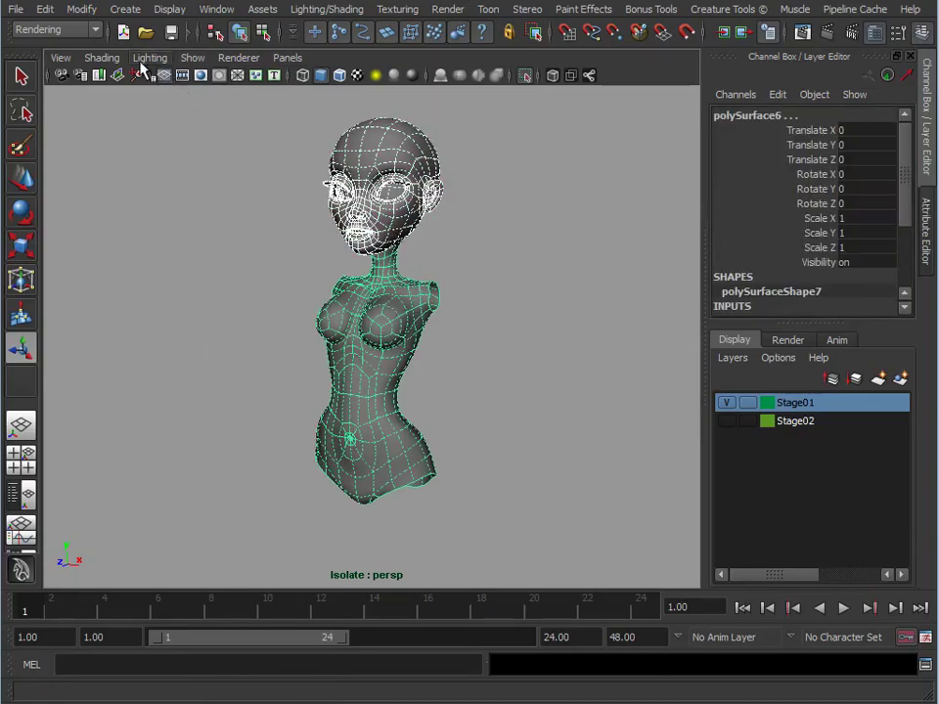
click(102, 58)
click(147, 404)
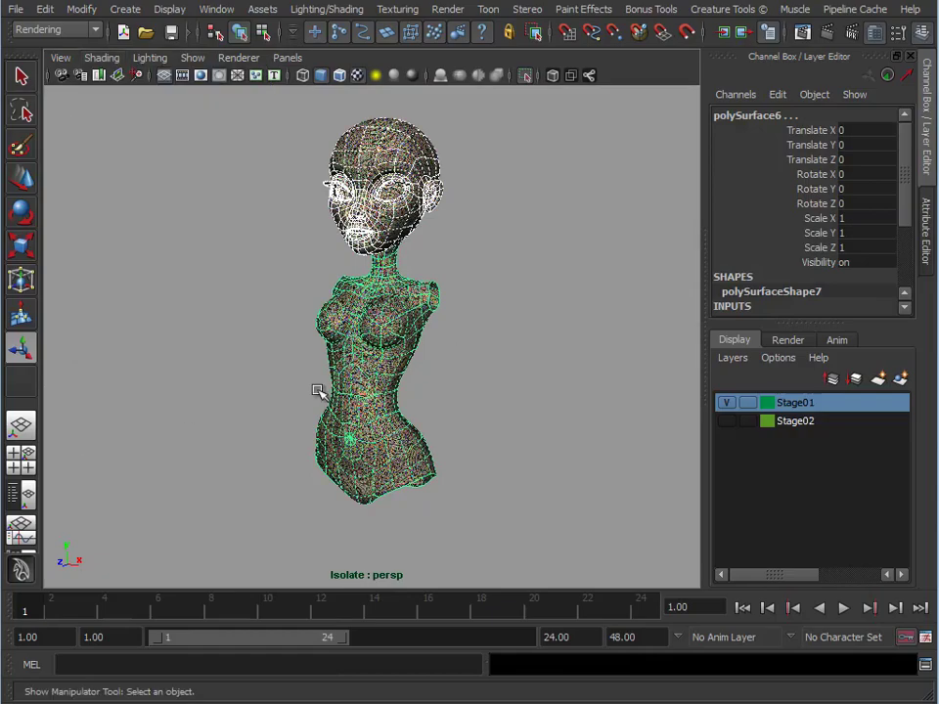
Apply a planar UV projection to the head and torso from the Z axis, fitted to the bounding box
key(space)
click(489, 330)
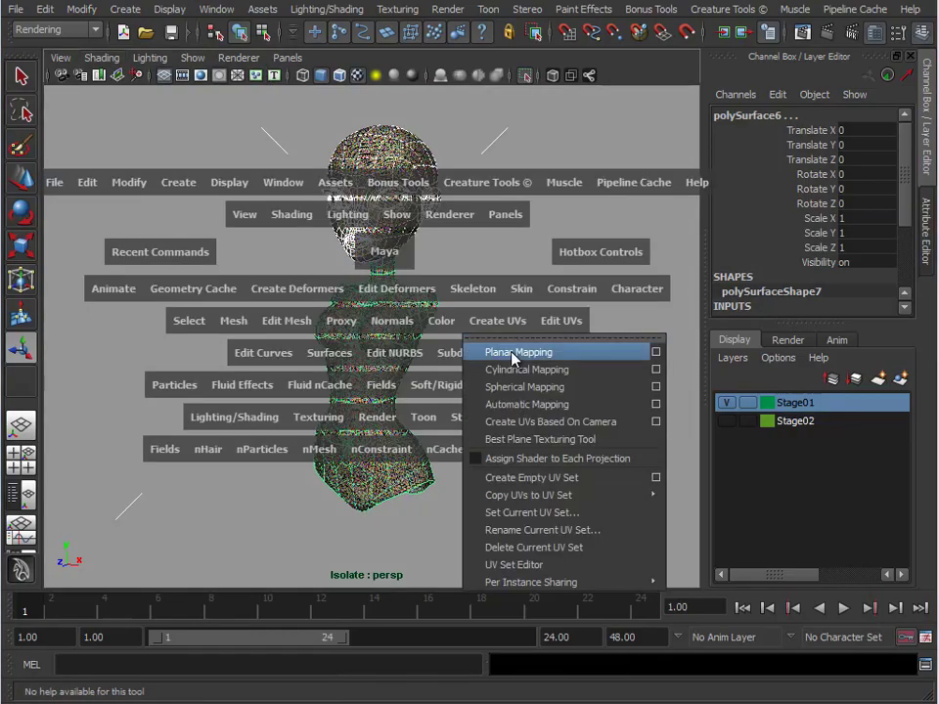
click(654, 352)
drag(425, 100, 628, 30)
alt+drag(323, 323, 147, 352)
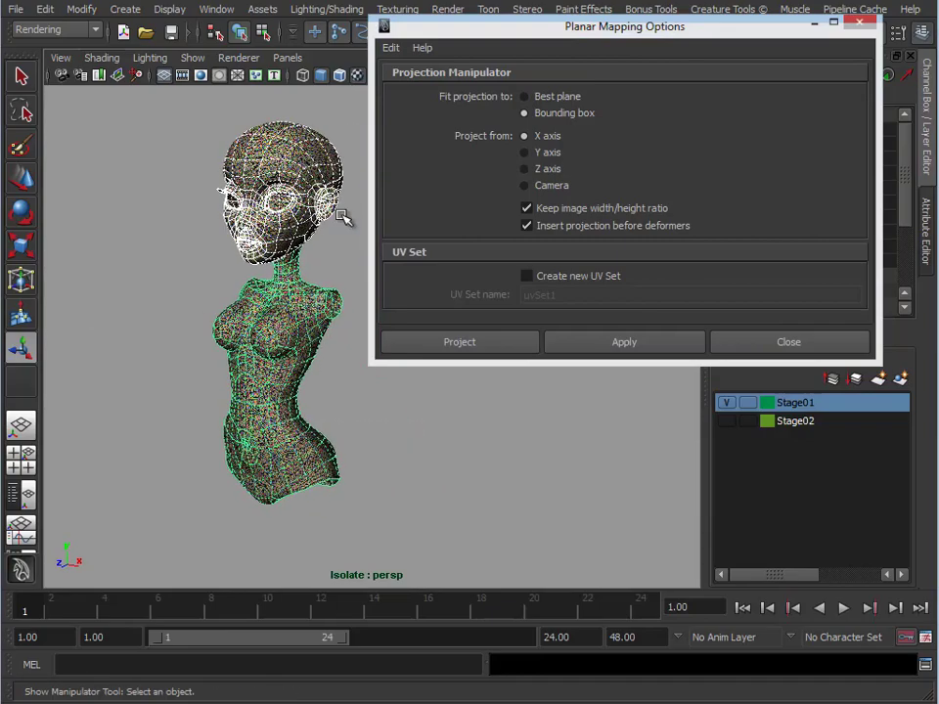
click(544, 168)
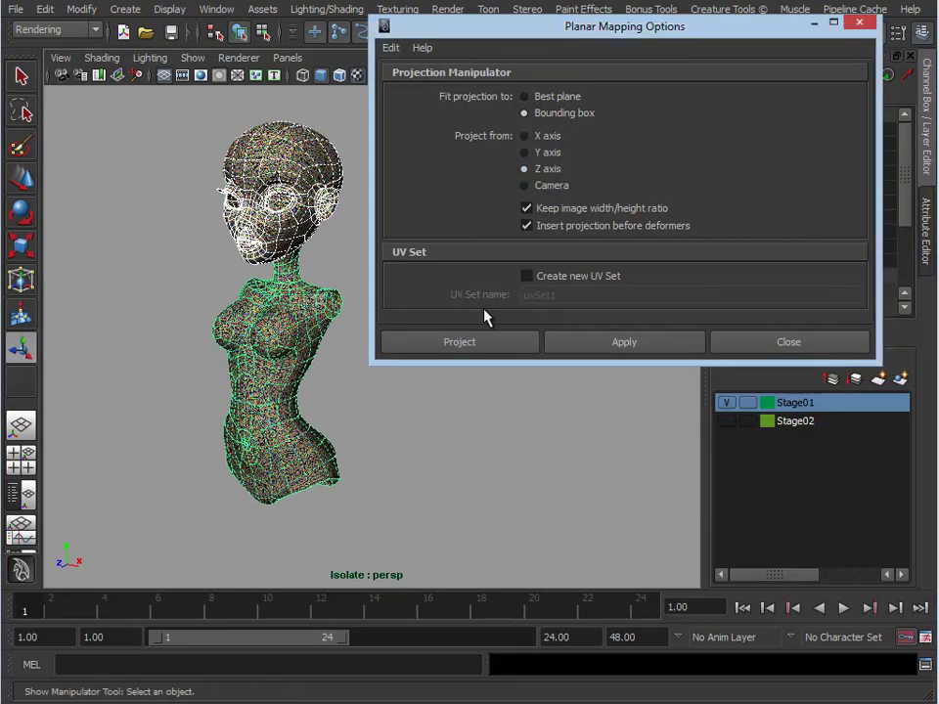
click(493, 343)
Return to object mode, select only the torso mesh, and display its UVs in the UV Texture Editor
alt+right_drag(497, 329, 471, 343)
right_drag(370, 242, 456, 218)
click(487, 284)
alt+drag(442, 365, 394, 332)
click(370, 347)
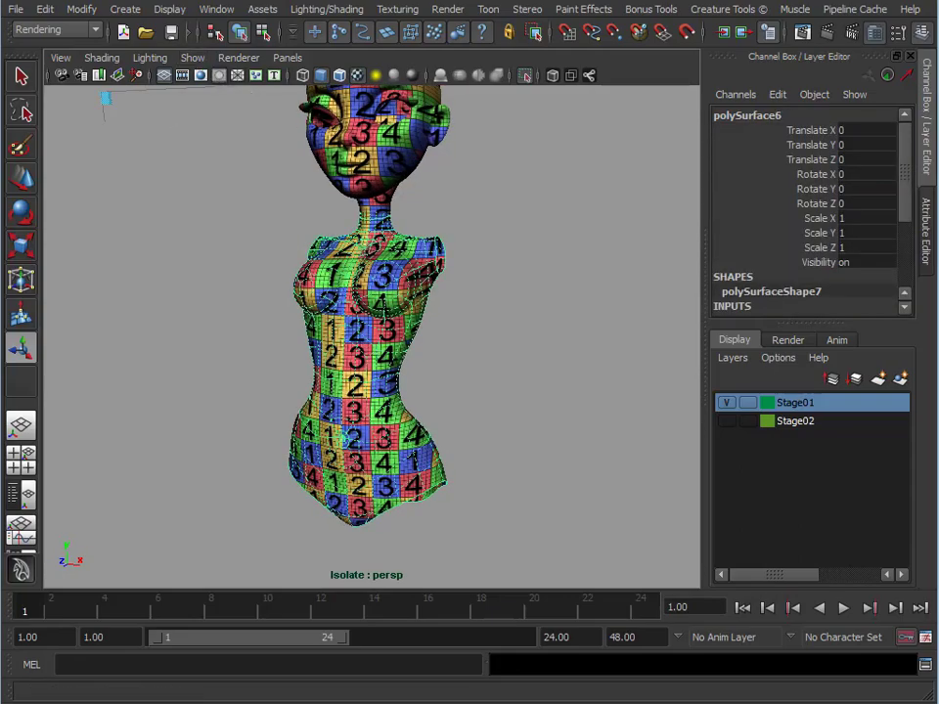
key(alt+Tab)
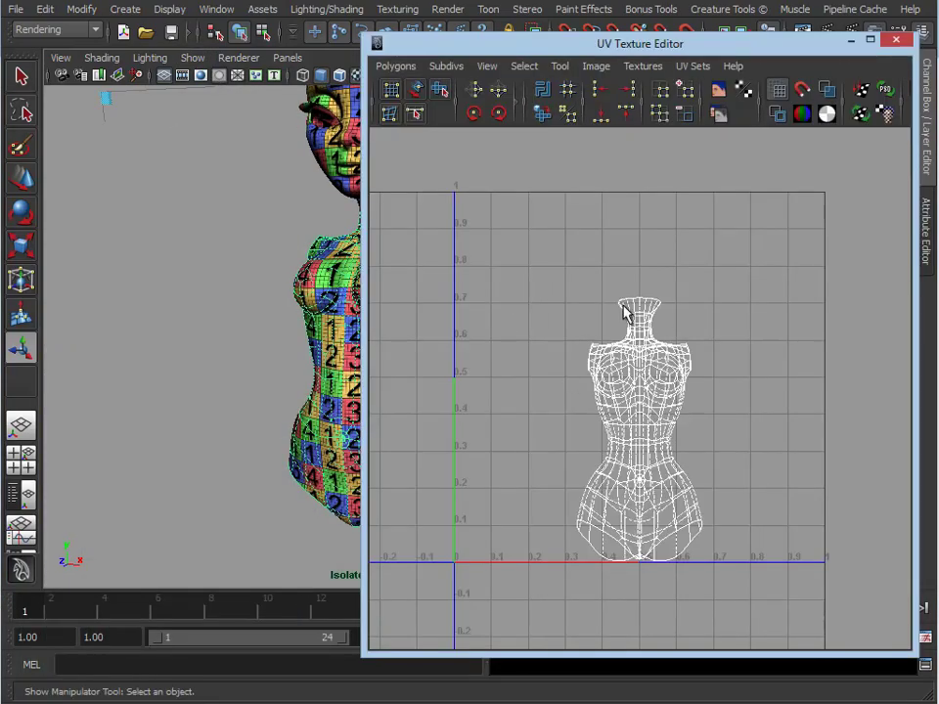
Select the vertical edge loop along the centre of the torso's back and deselect its edges on the front
alt+drag(186, 234, 196, 335)
alt+right_drag(197, 335, 275, 323)
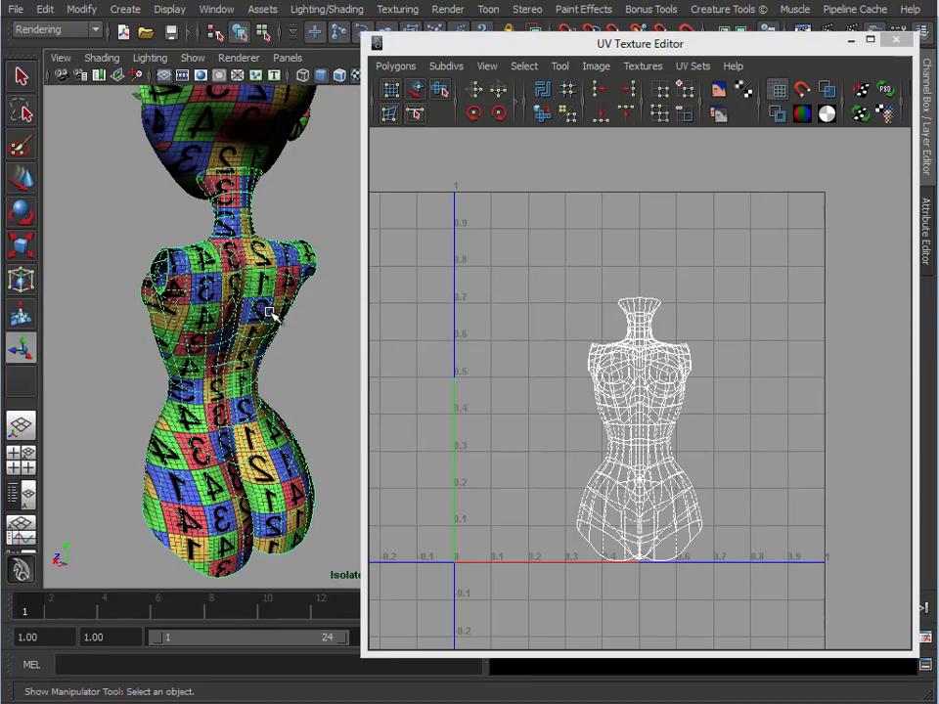
right_drag(270, 311, 243, 201)
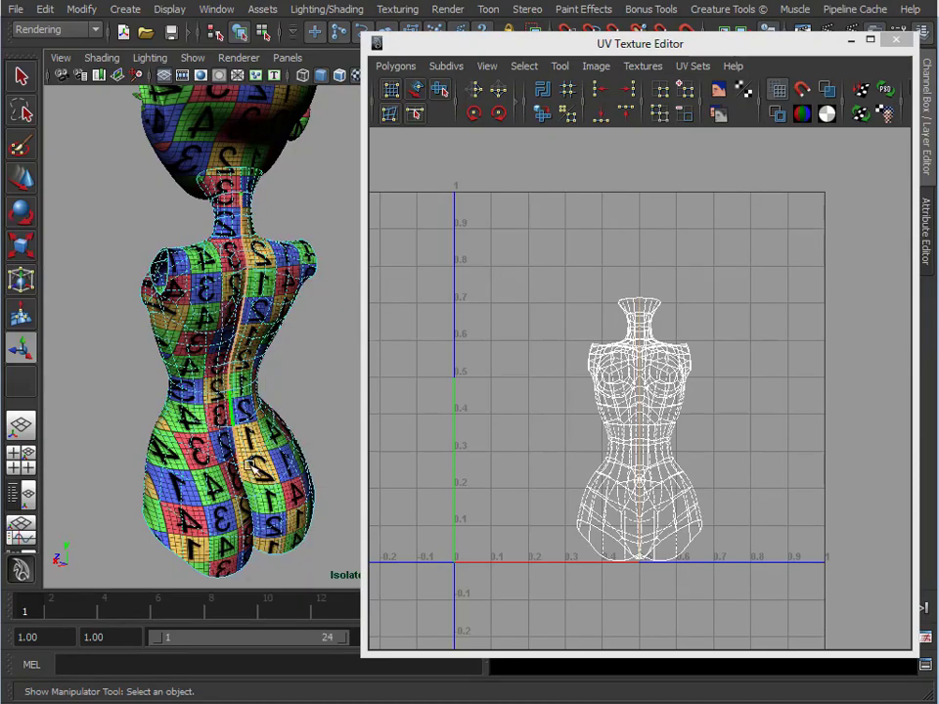
alt+drag(174, 375, 438, 453)
alt+right_drag(438, 453, 143, 394)
alt+drag(143, 395, 137, 294)
drag(125, 111, 244, 303)
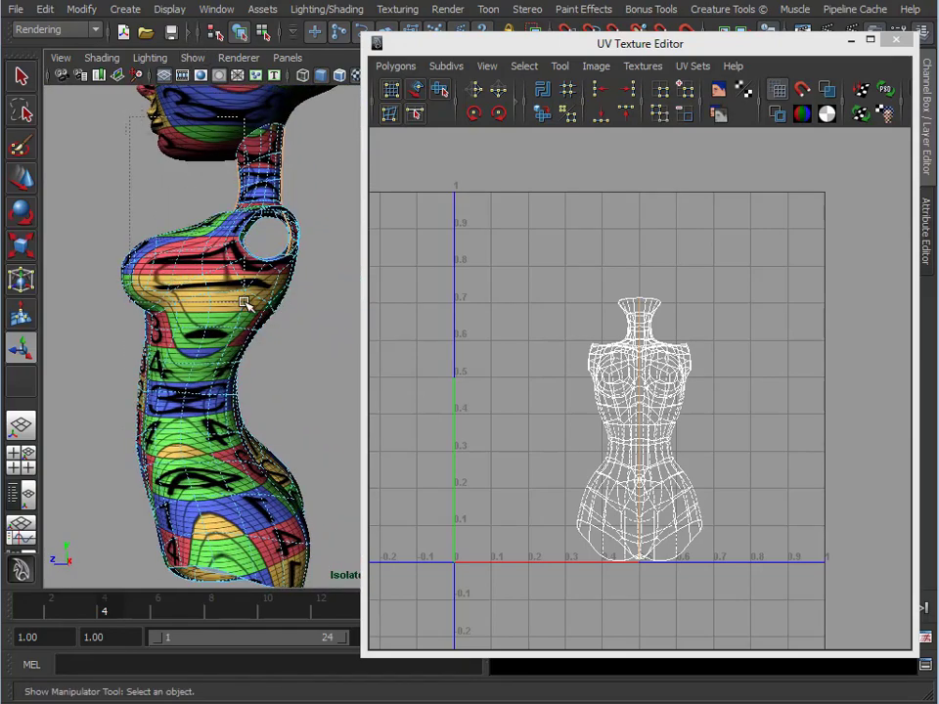
Check the seam selection between the legs and cut the UVs along the selected centre-back edges
alt+drag(161, 318, 318, 393)
alt+middle_drag(303, 383, 171, 356)
alt+drag(171, 356, 128, 234)
alt+middle_drag(129, 347, 284, 329)
alt+right_drag(284, 329, 421, 342)
alt+middle_drag(223, 335, 277, 361)
alt+right_drag(277, 361, 272, 354)
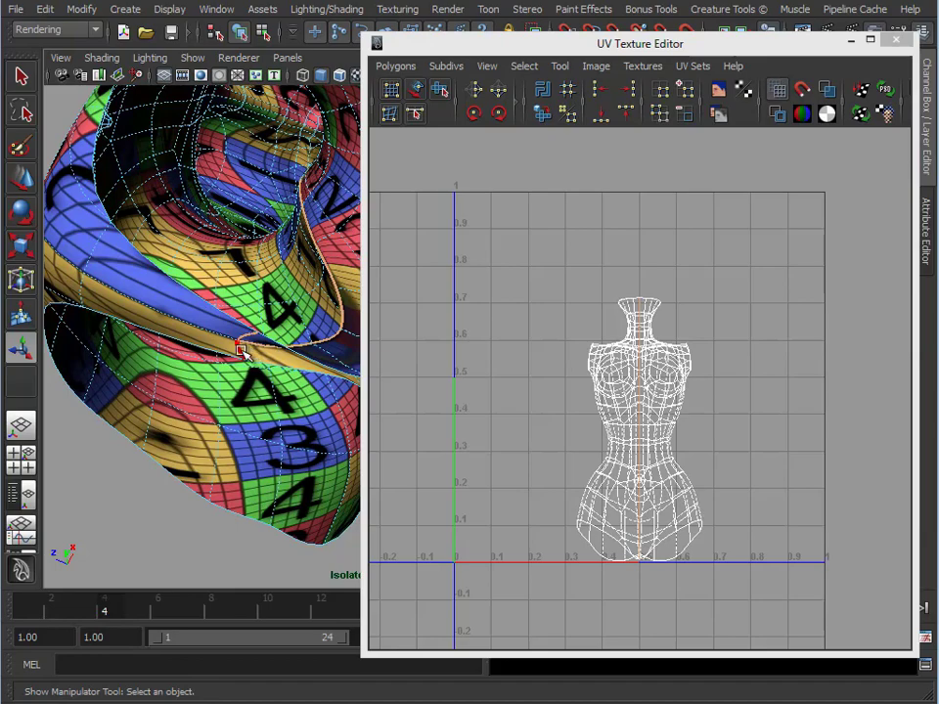
click(395, 65)
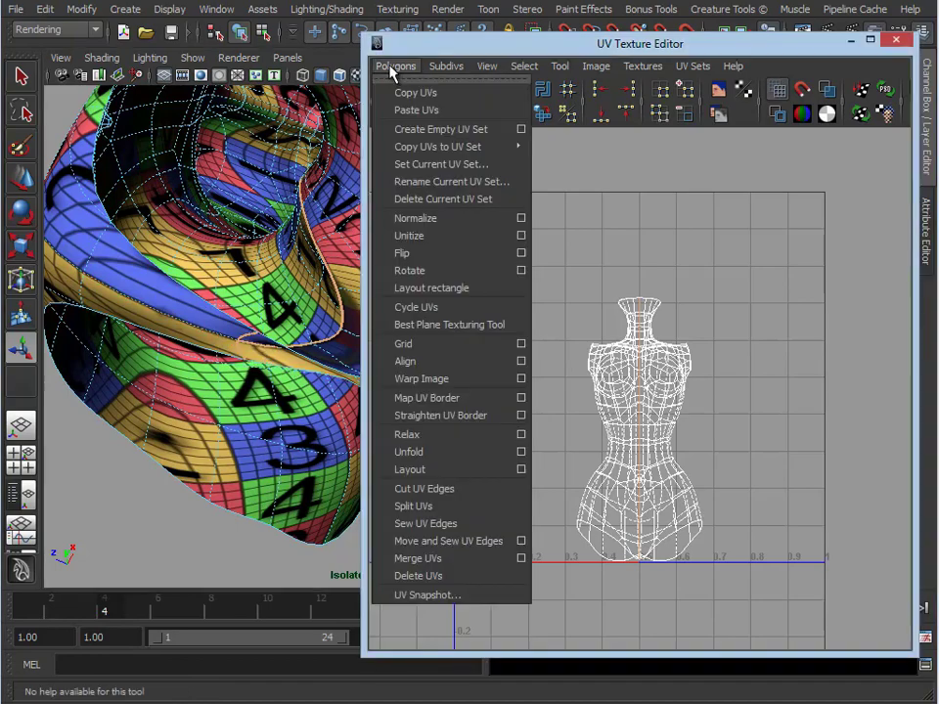
click(436, 490)
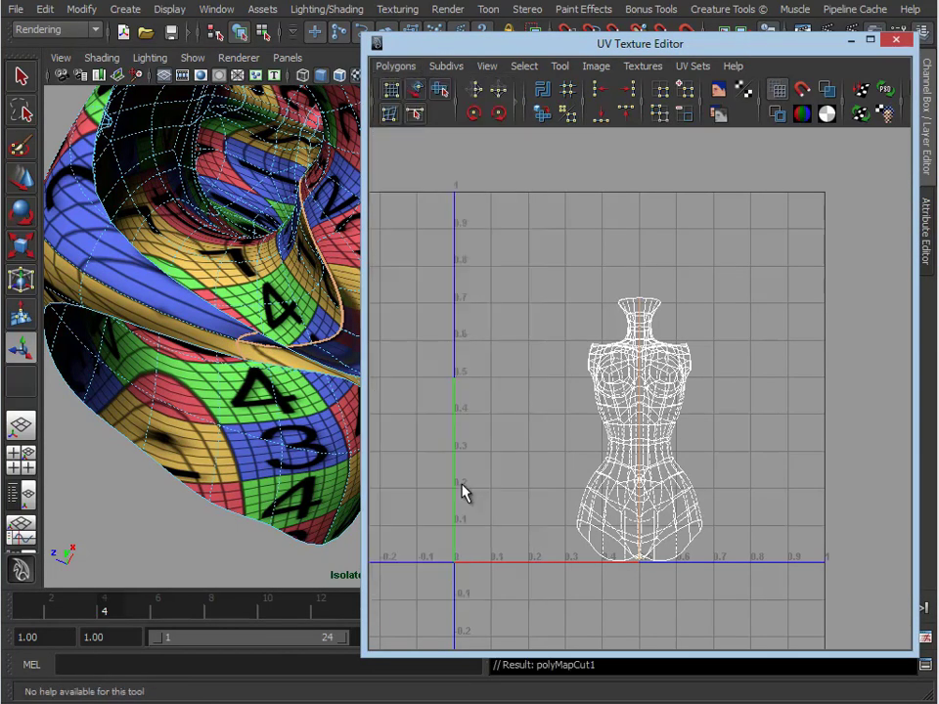
Select the edges running across the upper back from one shoulder opening to the other
alt+right_drag(361, 423, 41, 344)
alt+middle_drag(225, 341, 132, 348)
alt+drag(220, 342, 147, 386)
alt+middle_drag(157, 325, 223, 413)
alt+right_drag(223, 413, 429, 411)
alt+middle_drag(220, 312, 262, 371)
alt+right_drag(262, 371, 338, 381)
alt+drag(337, 381, 235, 343)
alt+middle_drag(235, 343, 273, 342)
mouse_move(274, 342)
alt+mouse_down()
mouse_move(252, 333)
mouse_move(282, 337)
alt+mouse_up()
alt+middle_drag(282, 337, 235, 341)
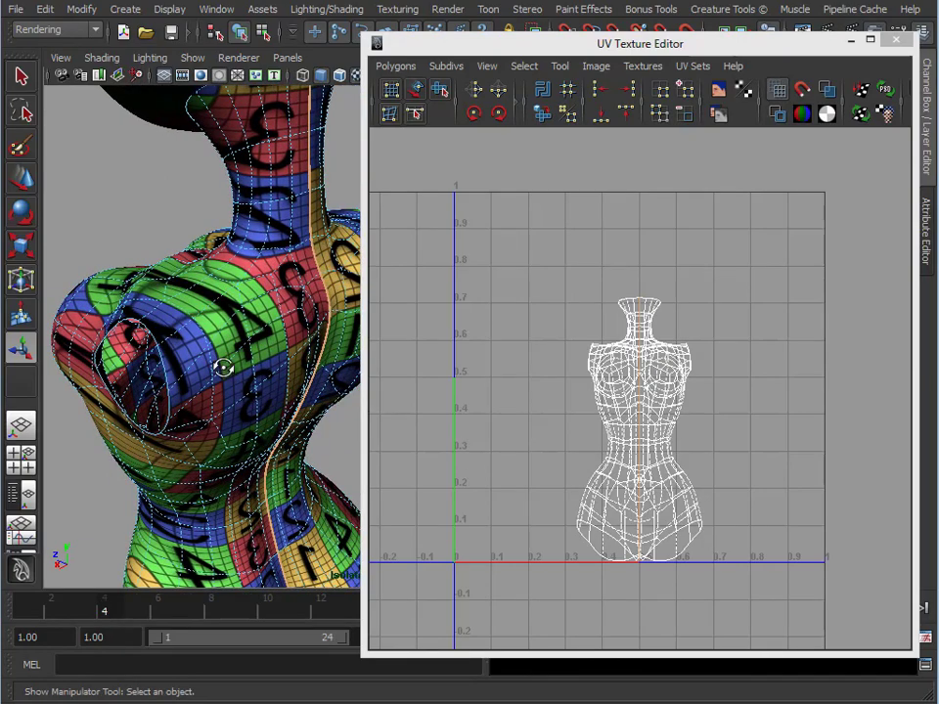
alt+drag(223, 367, 220, 356)
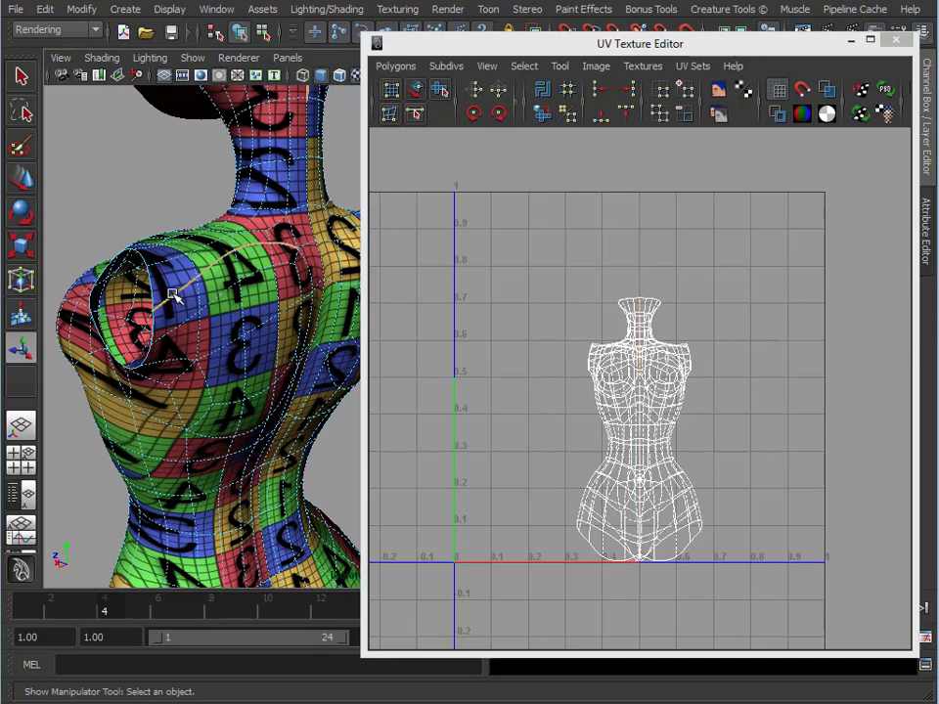
alt+drag(296, 289, 268, 305)
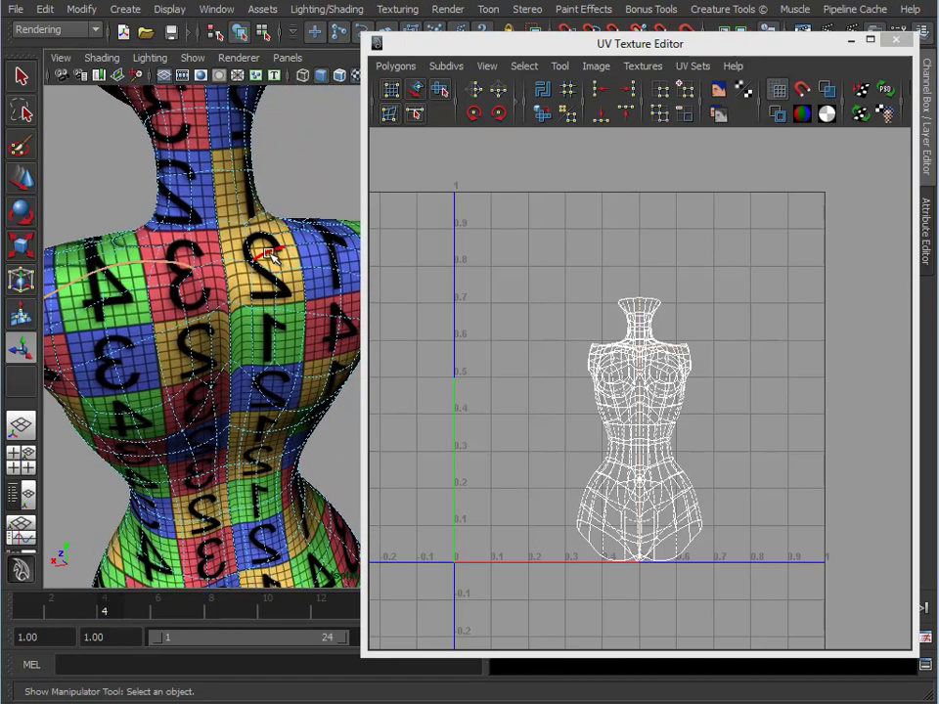
shift+double_click(268, 254)
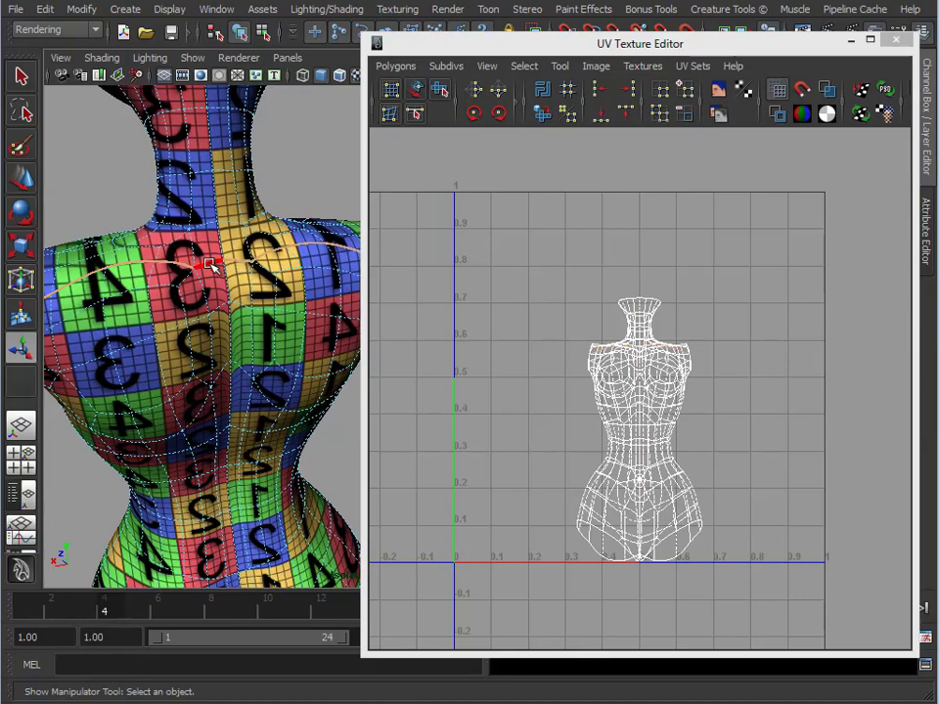
alt+drag(213, 266, 225, 323)
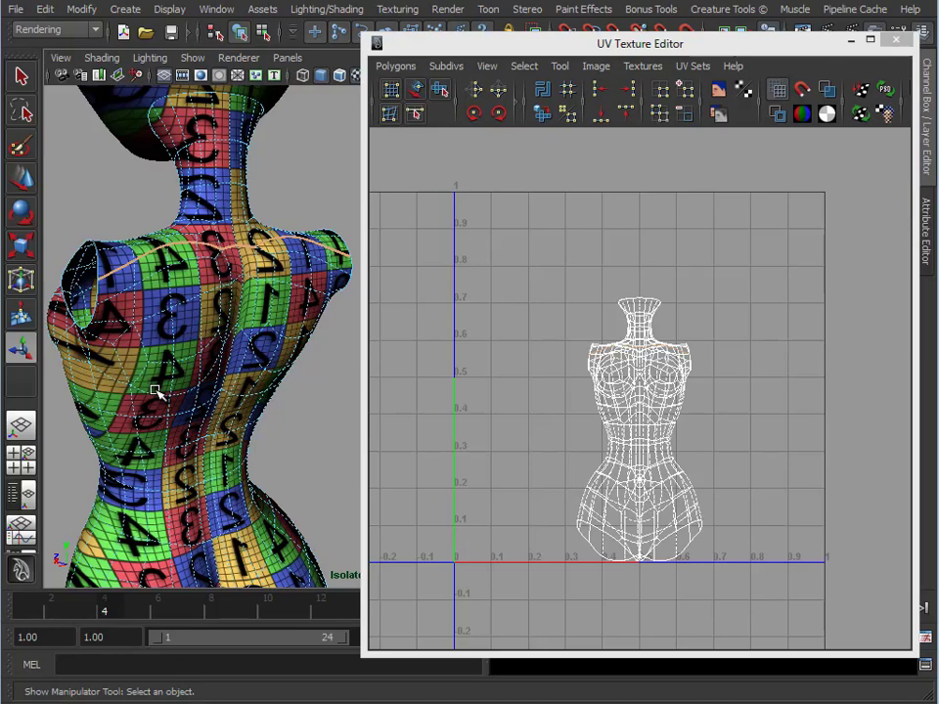
Narrow the UV Texture Editor window and cut the torso's UVs along the selected shoulder edges
drag(363, 374, 493, 377)
alt+drag(229, 383, 391, 381)
alt+right_drag(391, 381, 276, 337)
alt+middle_drag(276, 337, 315, 321)
alt+right_drag(315, 320, 214, 340)
alt+drag(216, 348, 176, 366)
alt+right_drag(338, 277, 469, 280)
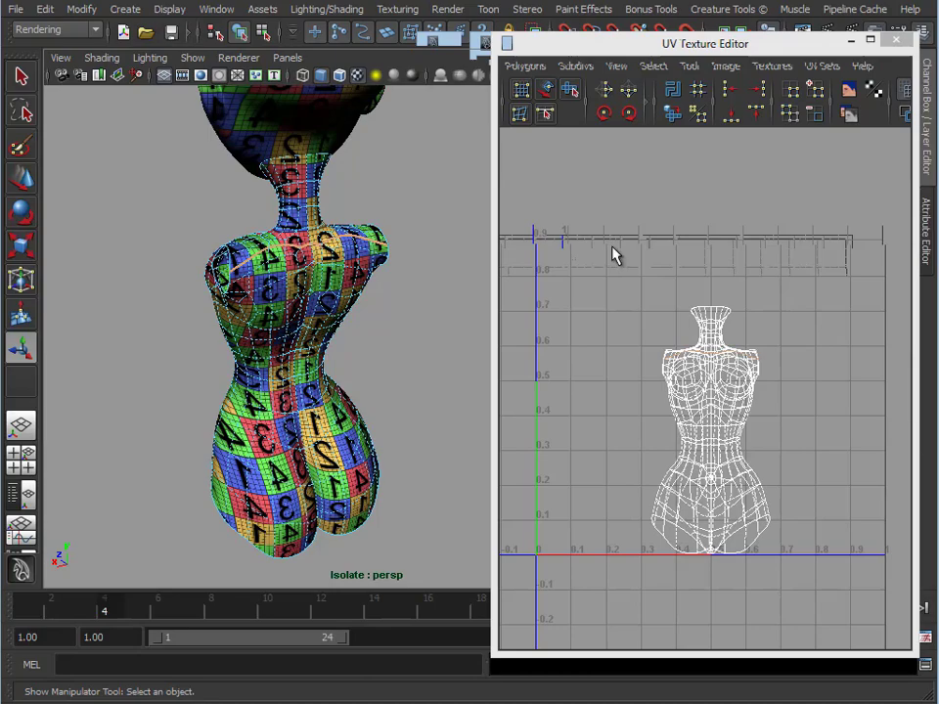
click(528, 69)
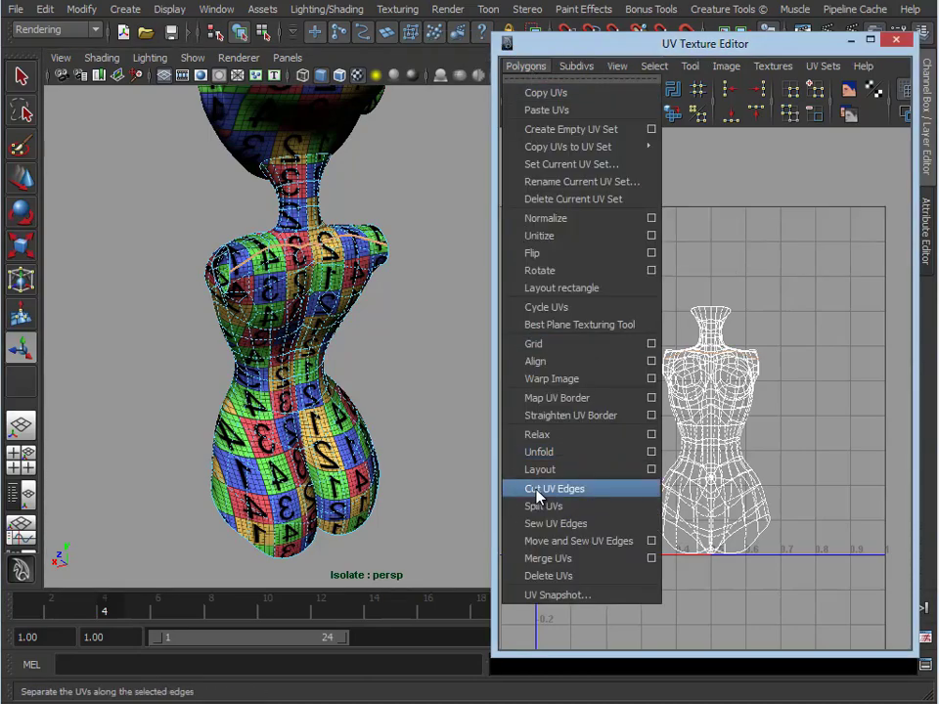
click(536, 489)
Examine the torso's shoulder and back seams from the back, side and front
alt+drag(293, 337, 323, 277)
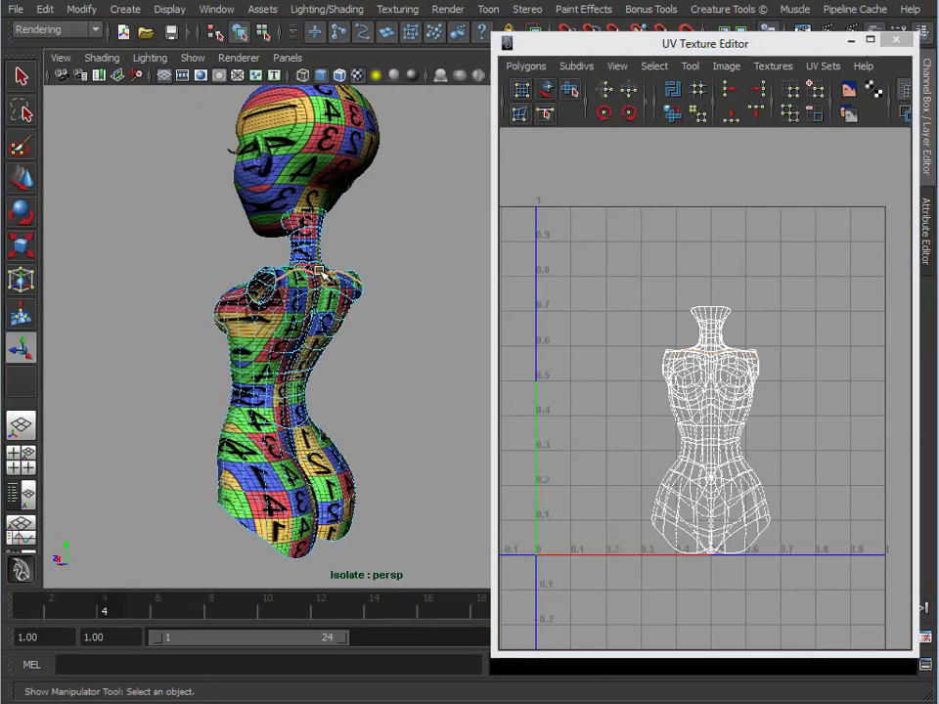
alt+drag(275, 335, 317, 352)
alt+right_drag(317, 352, 390, 358)
alt+drag(390, 358, 335, 337)
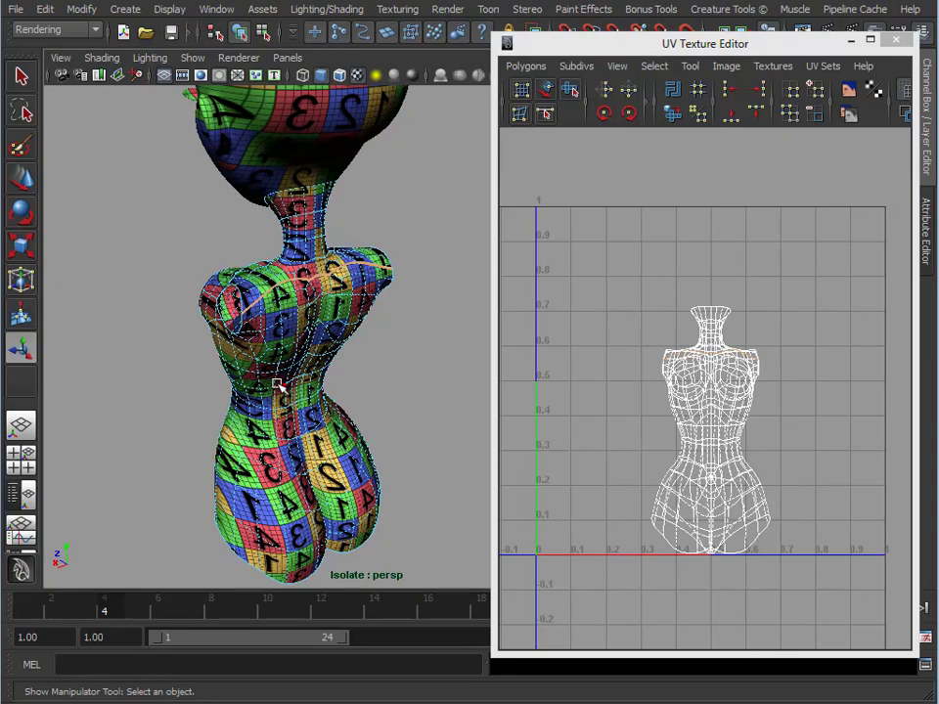
alt+drag(237, 347, 396, 331)
alt+right_drag(396, 331, 342, 338)
alt+middle_drag(343, 337, 341, 312)
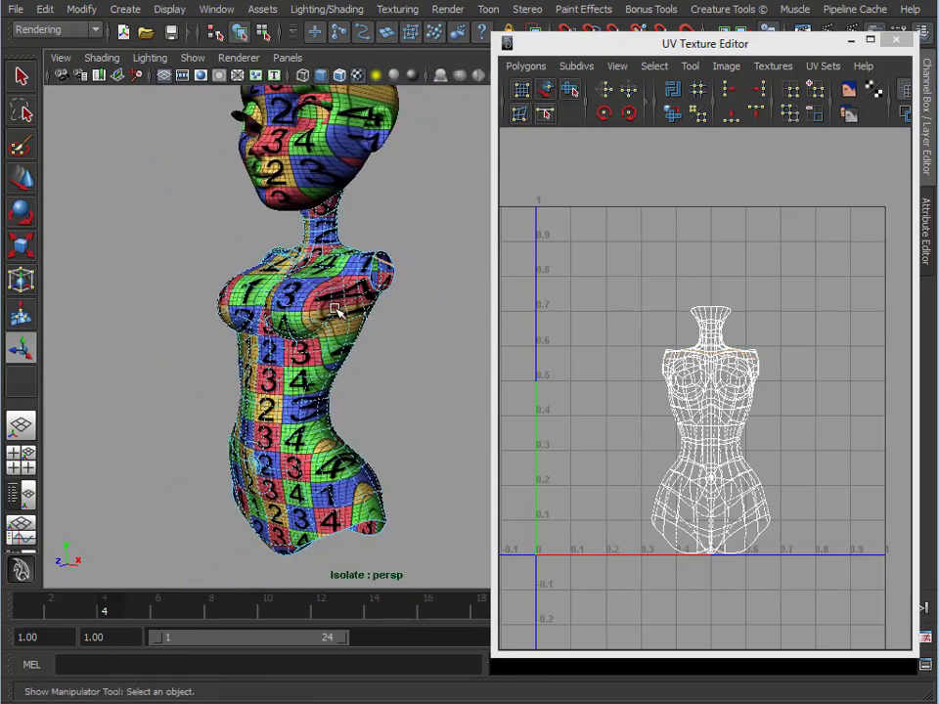
alt+drag(342, 312, 292, 326)
Return the torso to object mode and select all of its UVs in the UV Texture Editor
right_drag(298, 313, 378, 290)
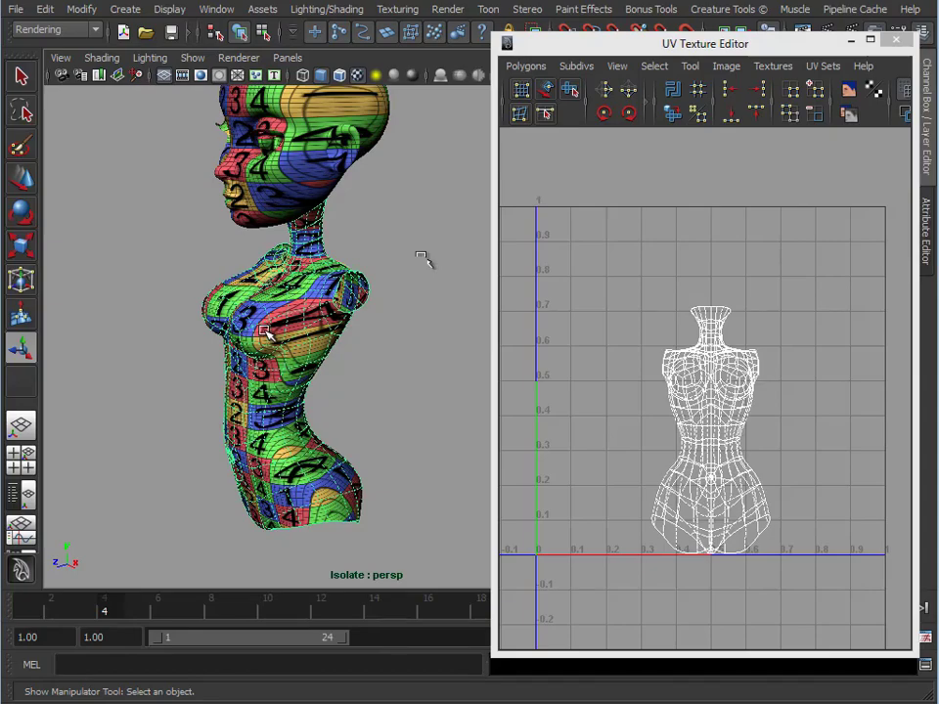
right_drag(629, 354, 695, 352)
drag(578, 249, 869, 613)
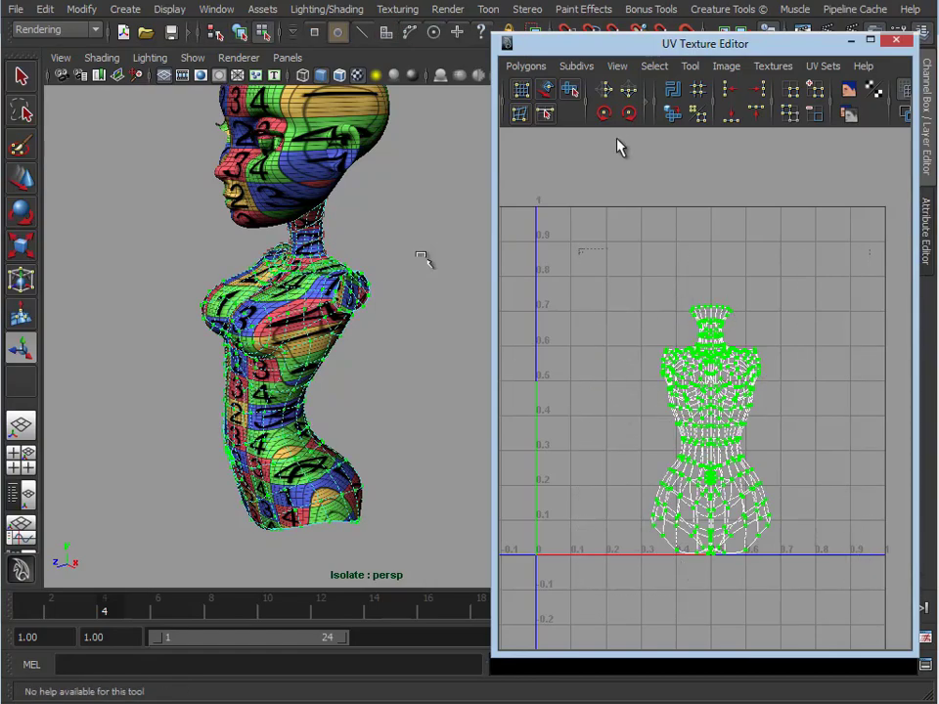
Unfold the torso's UVs with 5000 maximum iterations, using the horizontal constraint first and the vertical constraint second
shift+click(671, 113)
drag(456, 168, 378, 65)
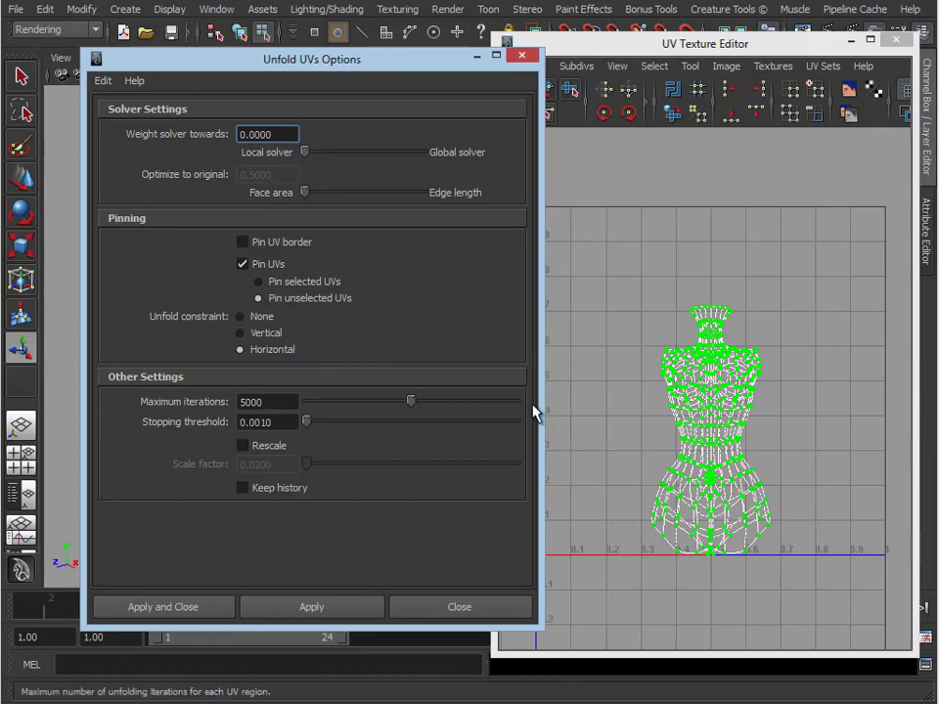
drag(442, 67, 377, 59)
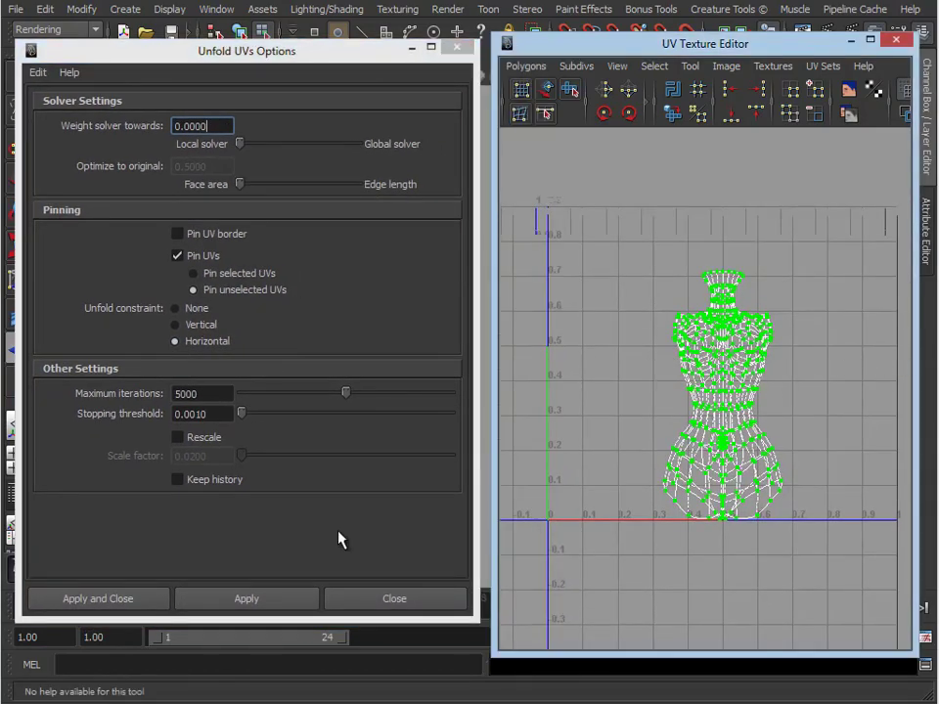
click(290, 604)
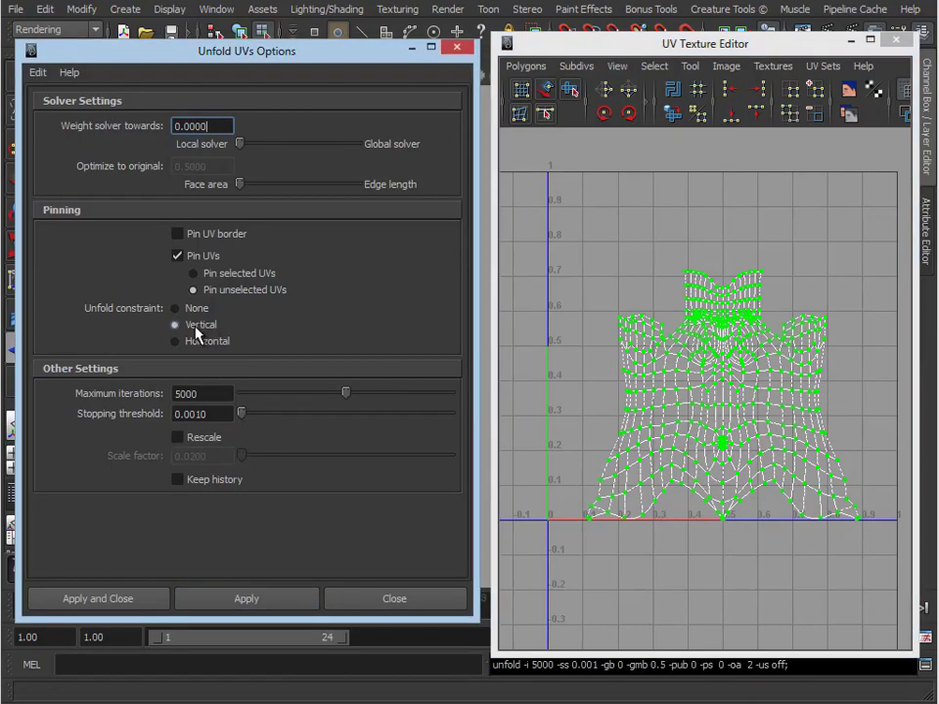
click(266, 608)
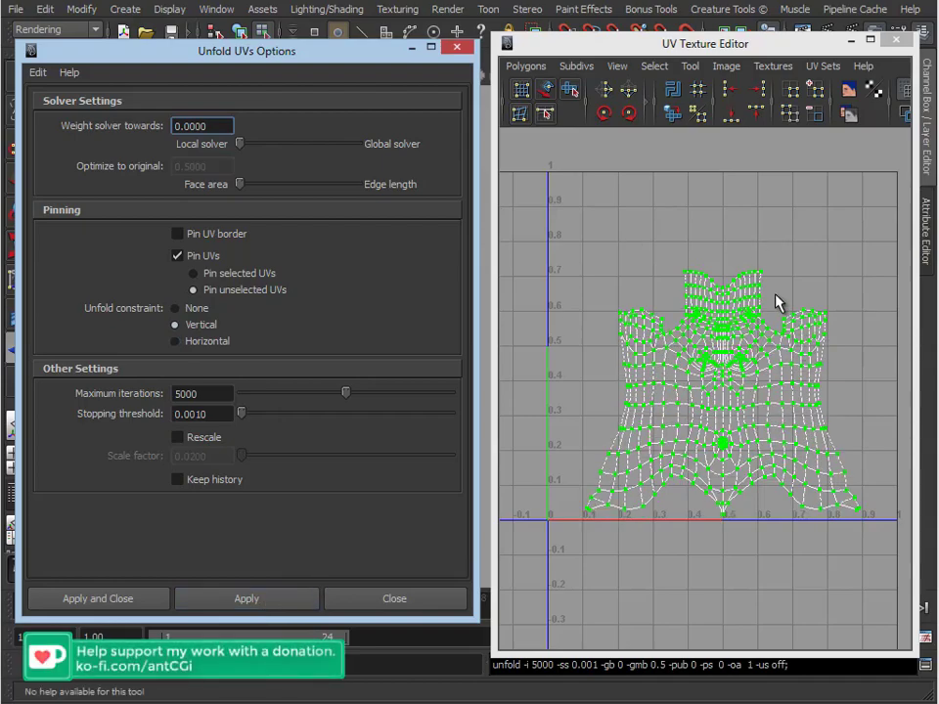
Examine the checker texture on the torso from the front, side and back for stretching
click(411, 47)
alt+drag(239, 319, 298, 301)
alt+right_drag(299, 301, 384, 339)
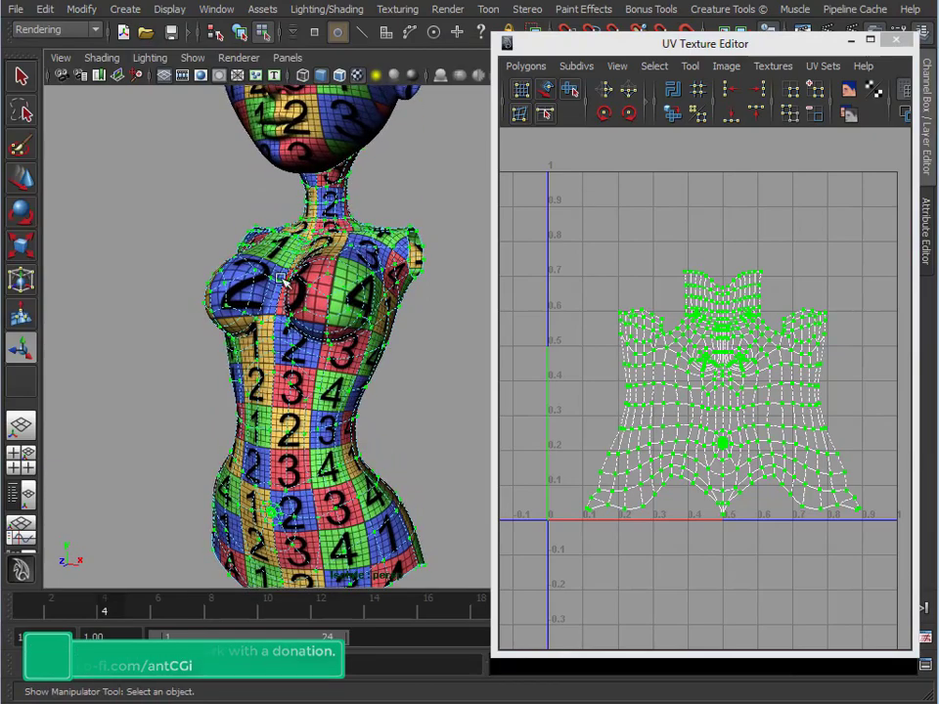
alt+middle_drag(285, 314, 313, 356)
alt+right_drag(312, 356, 340, 339)
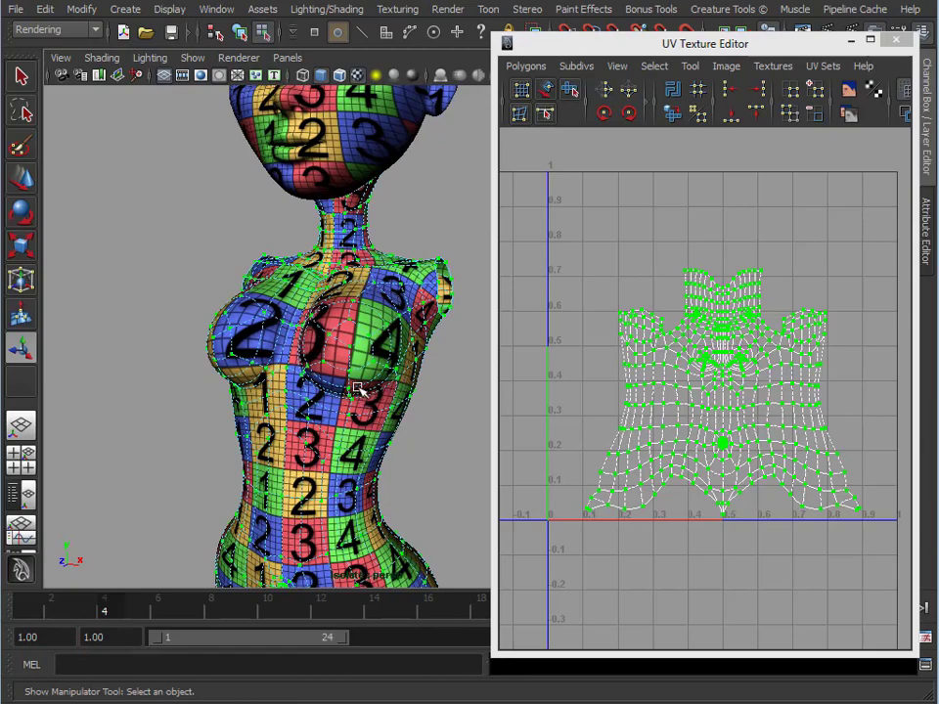
alt+drag(337, 310, 272, 315)
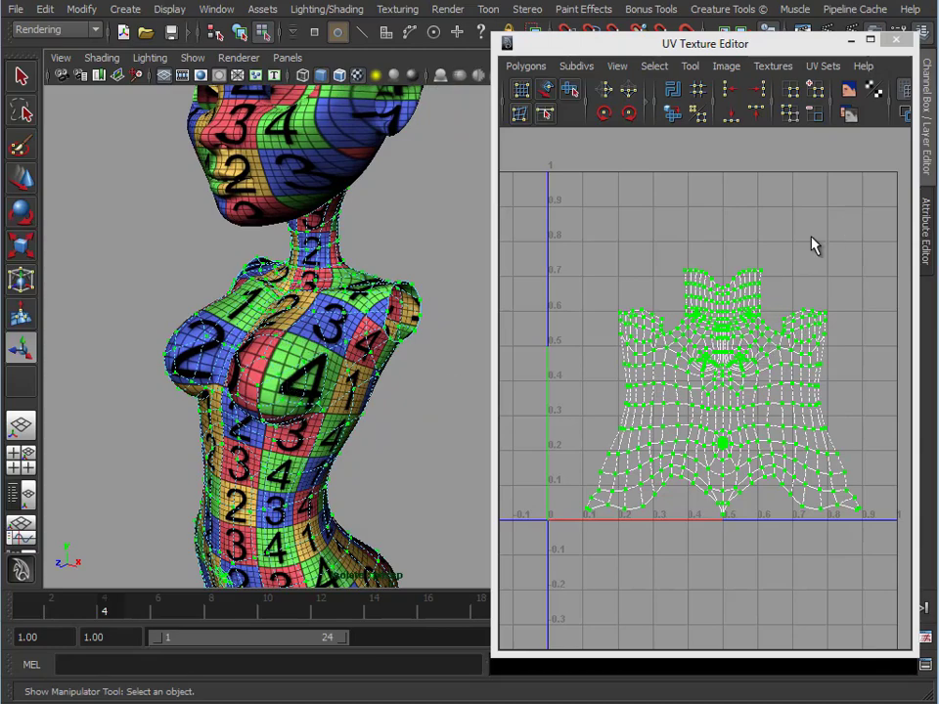
alt+drag(361, 378, 269, 399)
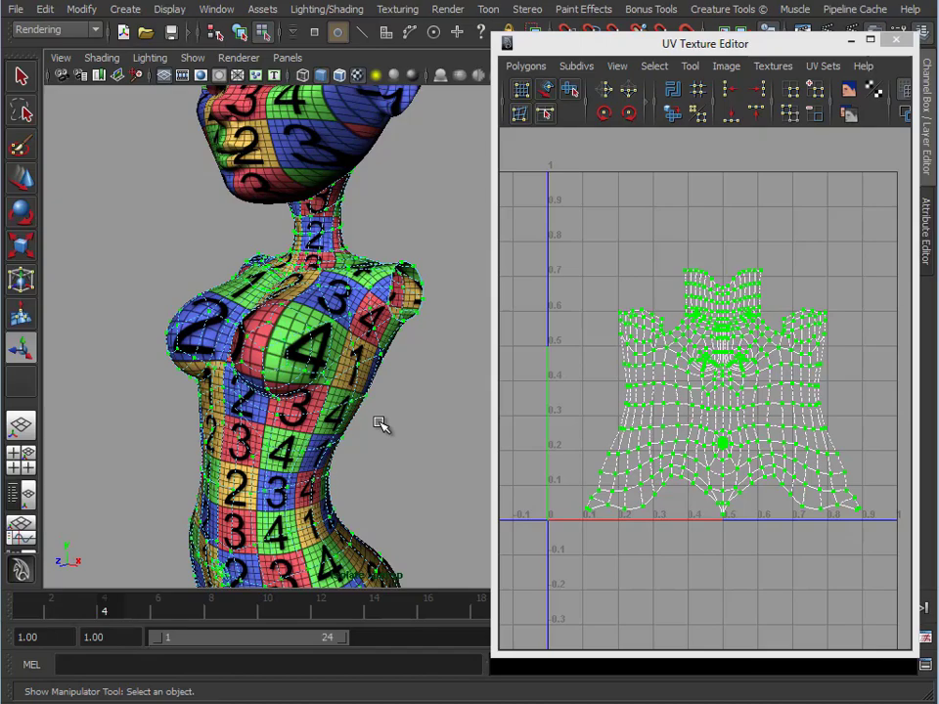
alt+right_drag(423, 477, 309, 464)
alt+middle_drag(309, 464, 288, 434)
alt+drag(288, 434, 166, 392)
alt+middle_drag(166, 393, 203, 377)
alt+right_drag(204, 376, 396, 386)
alt+drag(396, 386, 459, 414)
alt+middle_drag(459, 415, 316, 381)
Select the UVs of the hips and lower torso and unfold them with the unfold constraint set to None
alt+right_drag(662, 391, 783, 395)
right_drag(593, 342, 723, 421)
alt+middle_drag(764, 450, 768, 370)
alt+right_drag(782, 377, 740, 410)
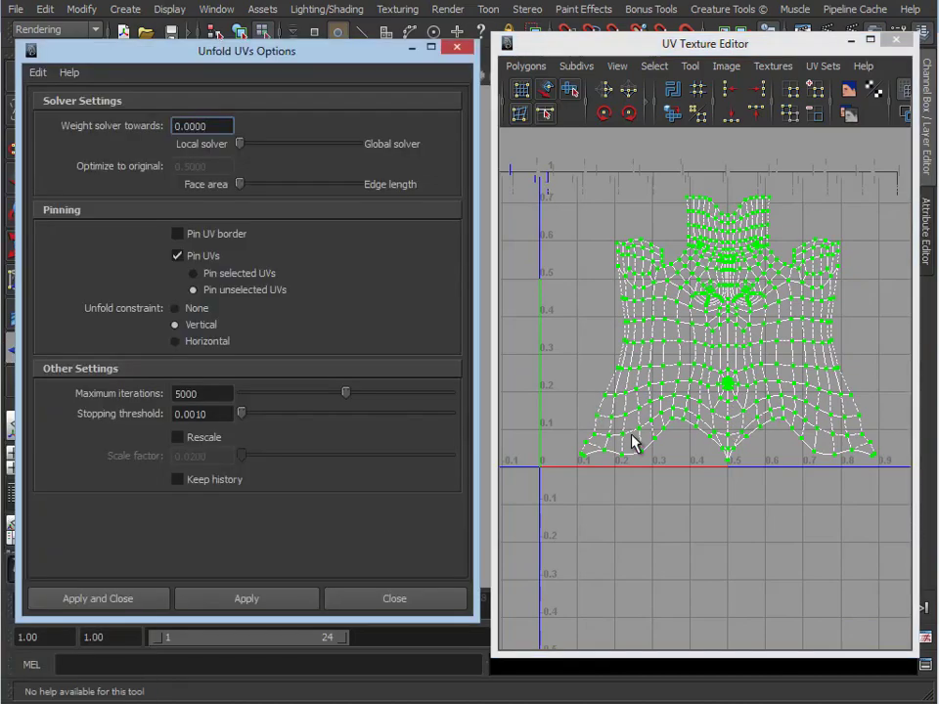
drag(905, 523, 854, 526)
drag(559, 391, 556, 366)
click(198, 310)
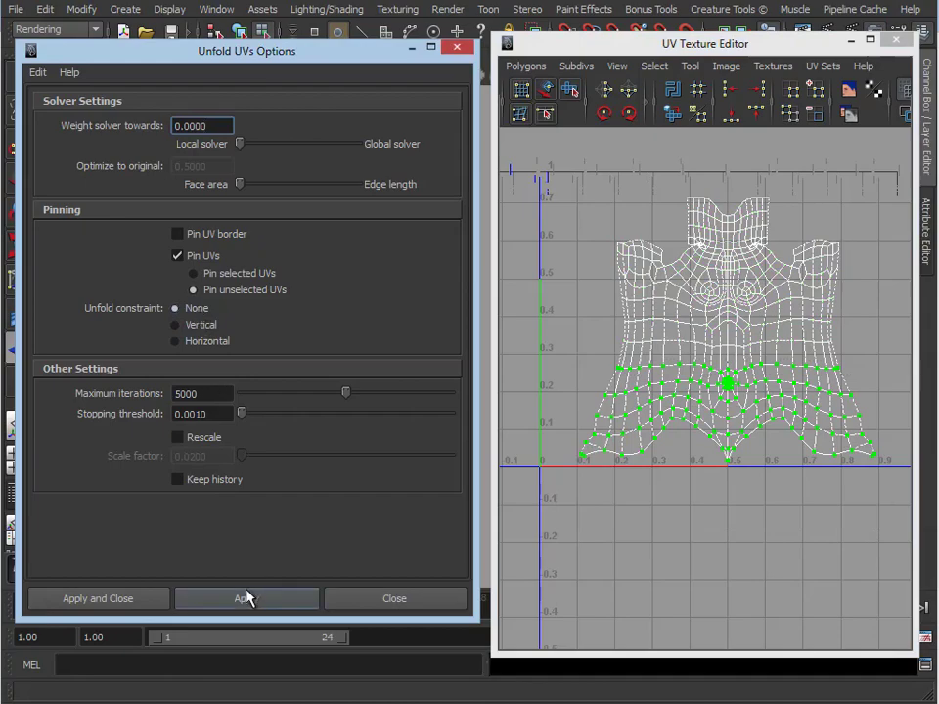
click(247, 598)
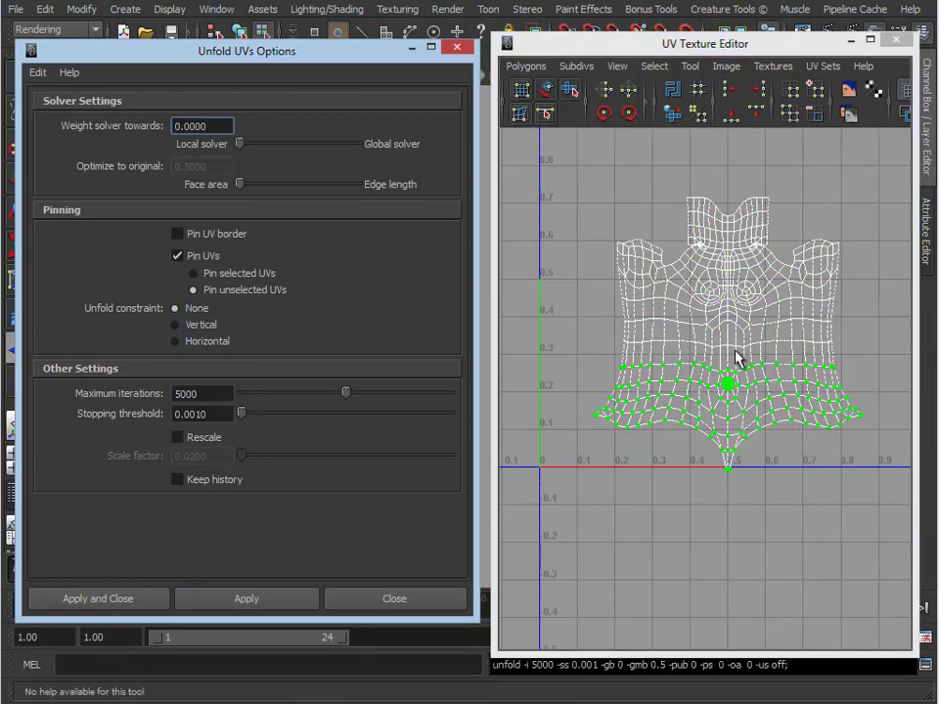
Try to unfold the neck, shoulder and chest UVs with no constraint, and undo that unfold
alt+right_drag(724, 309, 824, 295)
alt+middle_drag(647, 178, 648, 225)
drag(545, 157, 900, 371)
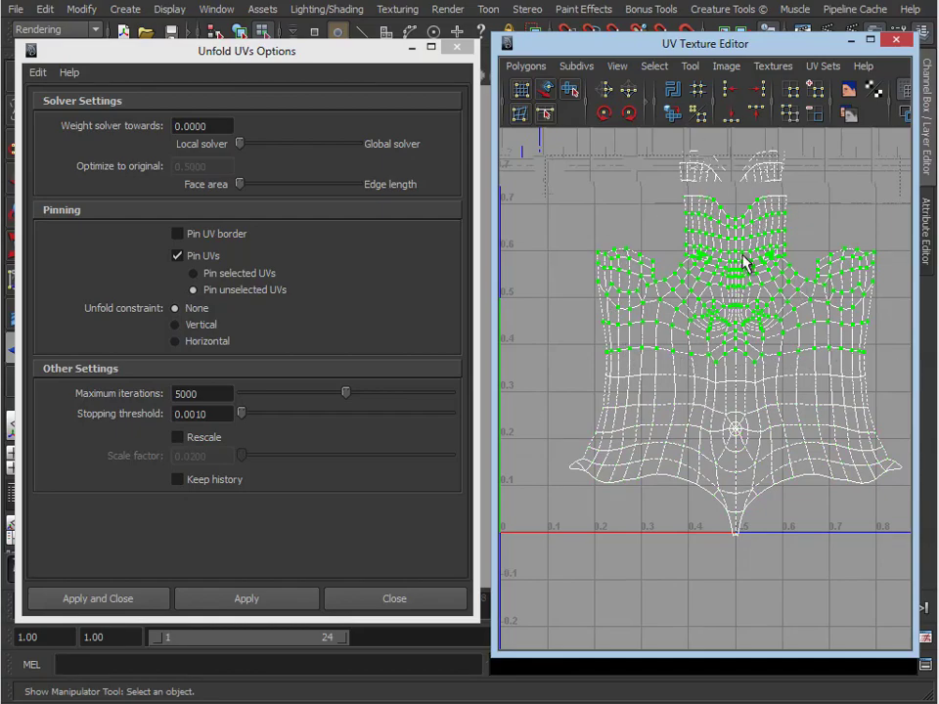
click(247, 599)
alt+middle_drag(750, 260, 736, 335)
alt+right_drag(598, 358, 821, 323)
alt+middle_drag(674, 290, 600, 426)
alt+right_drag(600, 427, 855, 383)
alt+right_drag(781, 455, 360, 325)
alt+middle_drag(763, 391, 761, 358)
alt+right_drag(762, 371, 582, 393)
key(ctrl+z)
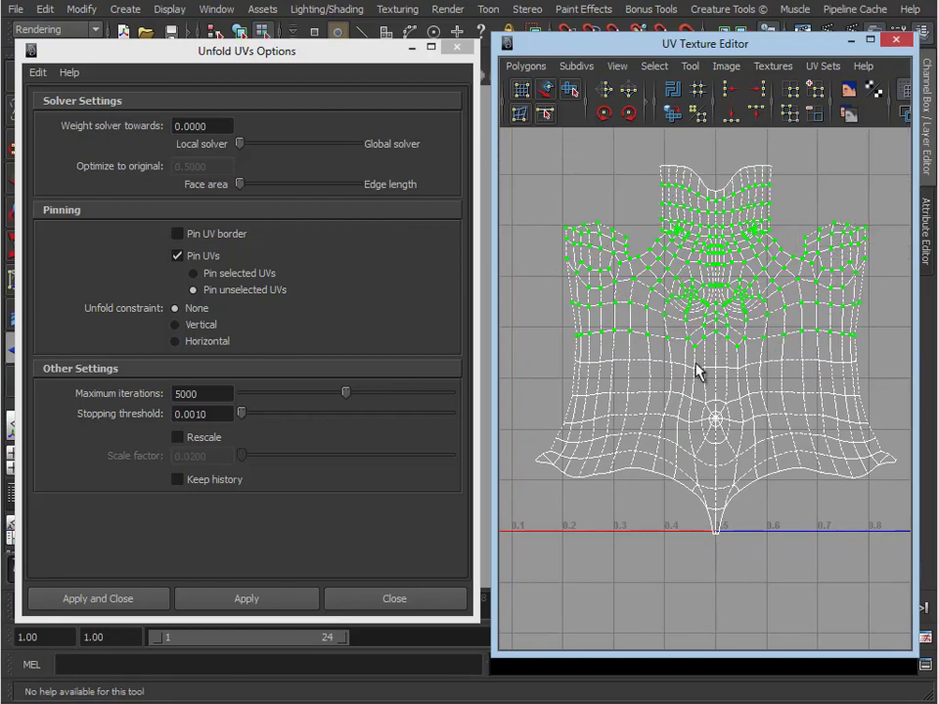
Unfold the chest, shoulder and neck UVs without the neck's top row, and reselect the torso in object mode
click(270, 601)
scroll(628, 383, up, 4)
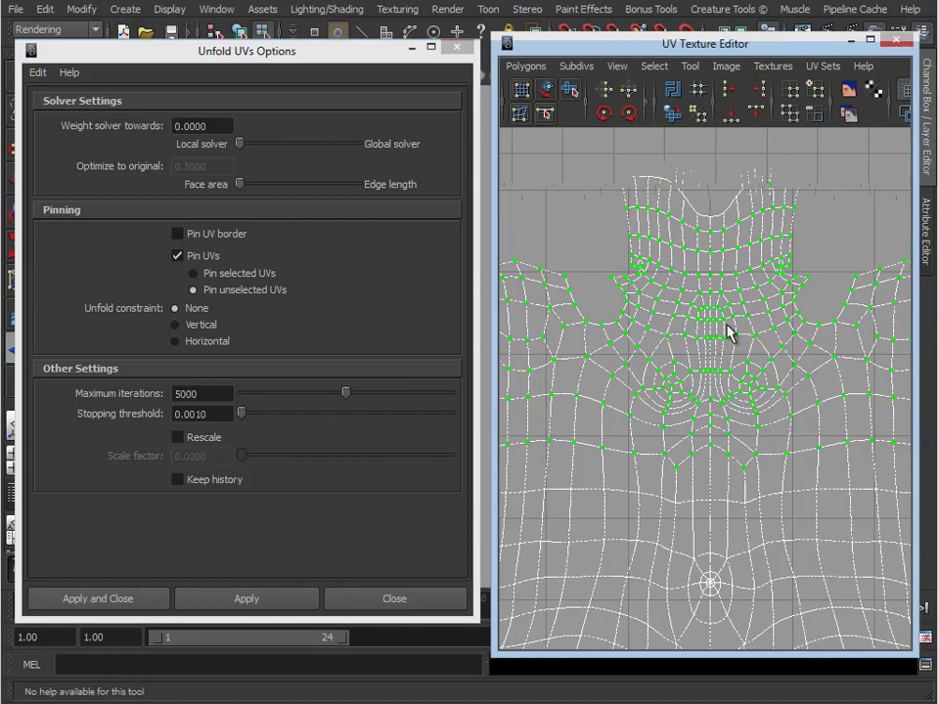
click(408, 46)
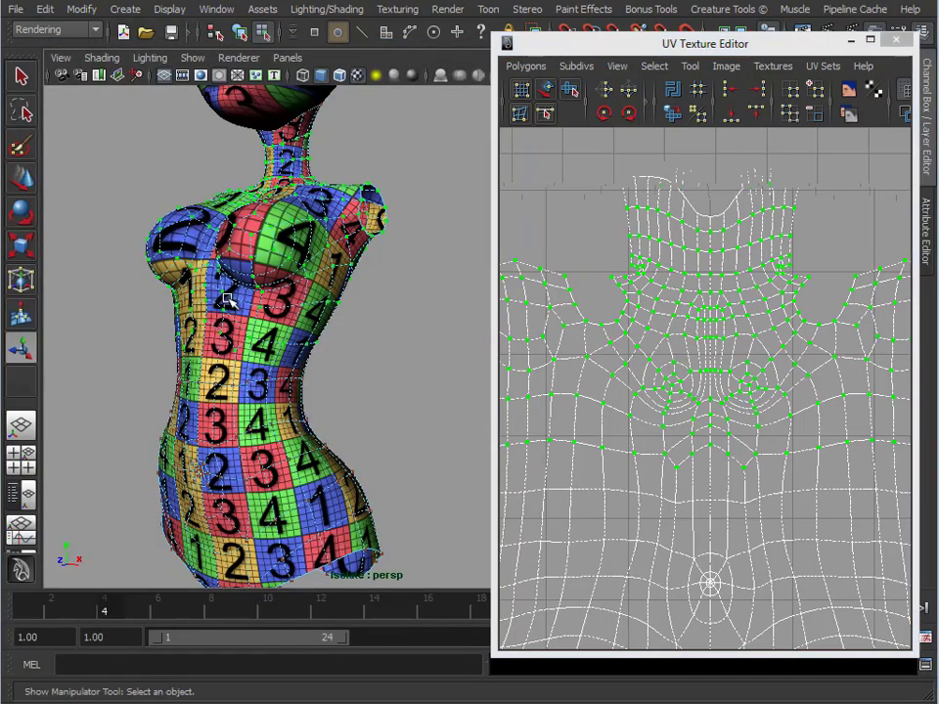
key(F8)
click(417, 321)
alt+drag(417, 321, 396, 328)
scroll(362, 340, down, 5)
click(321, 348)
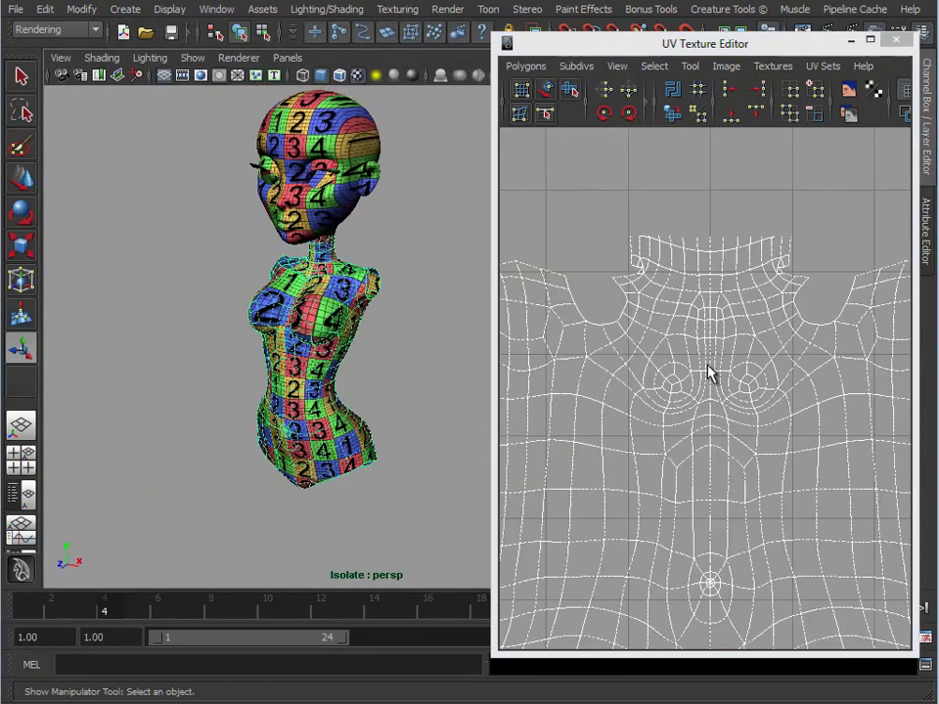
scroll(711, 374, down, 3)
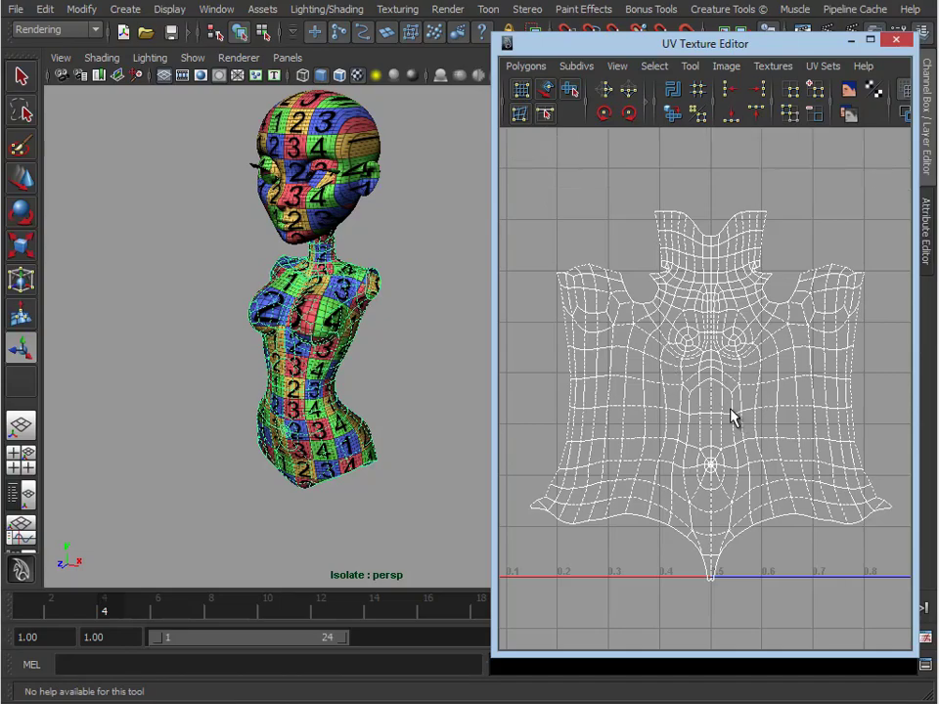
Select the head and pick the edge loop running along its centre line
alt+middle_drag(174, 260, 186, 381)
alt+right_drag(186, 381, 375, 284)
click(309, 176)
alt+drag(309, 176, 373, 377)
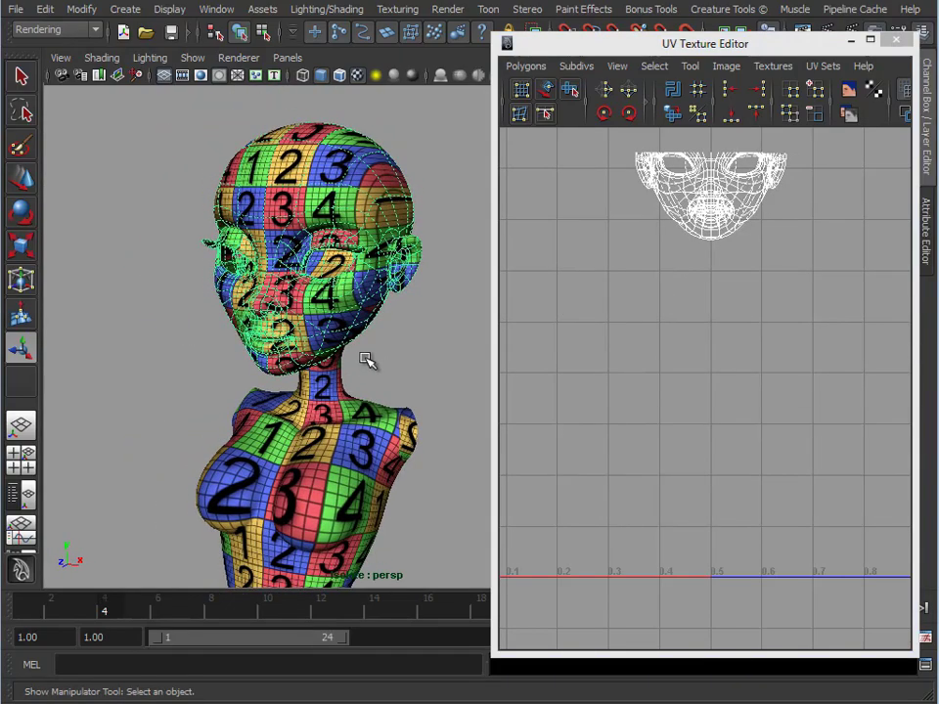
key(space)
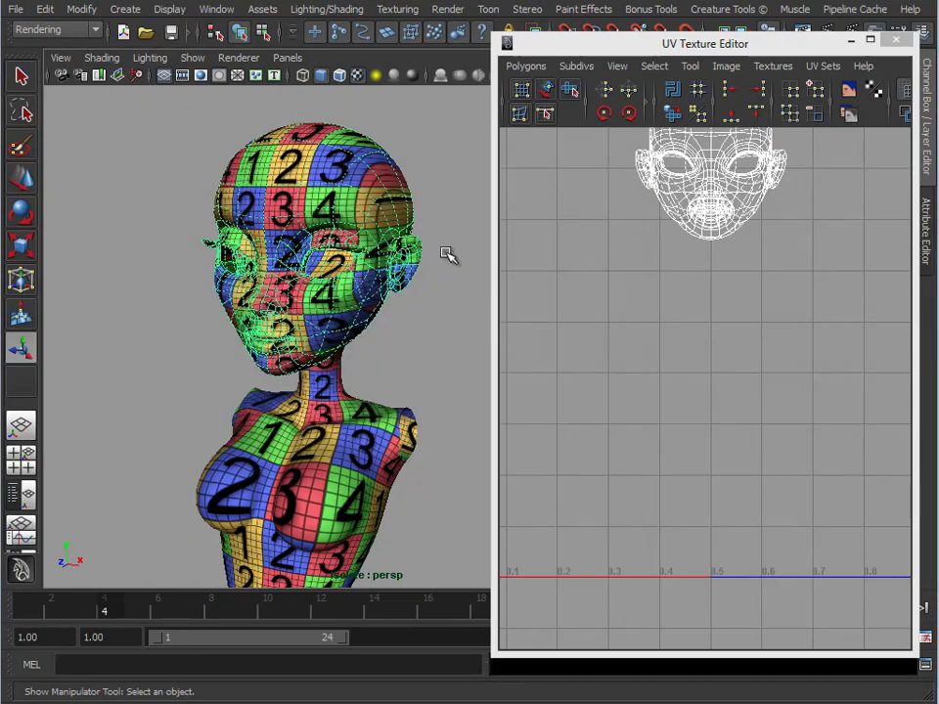
alt+drag(446, 253, 334, 246)
alt+middle_drag(334, 246, 278, 244)
alt+right_drag(279, 245, 425, 286)
alt+drag(320, 217, 295, 188)
alt+drag(276, 289, 350, 379)
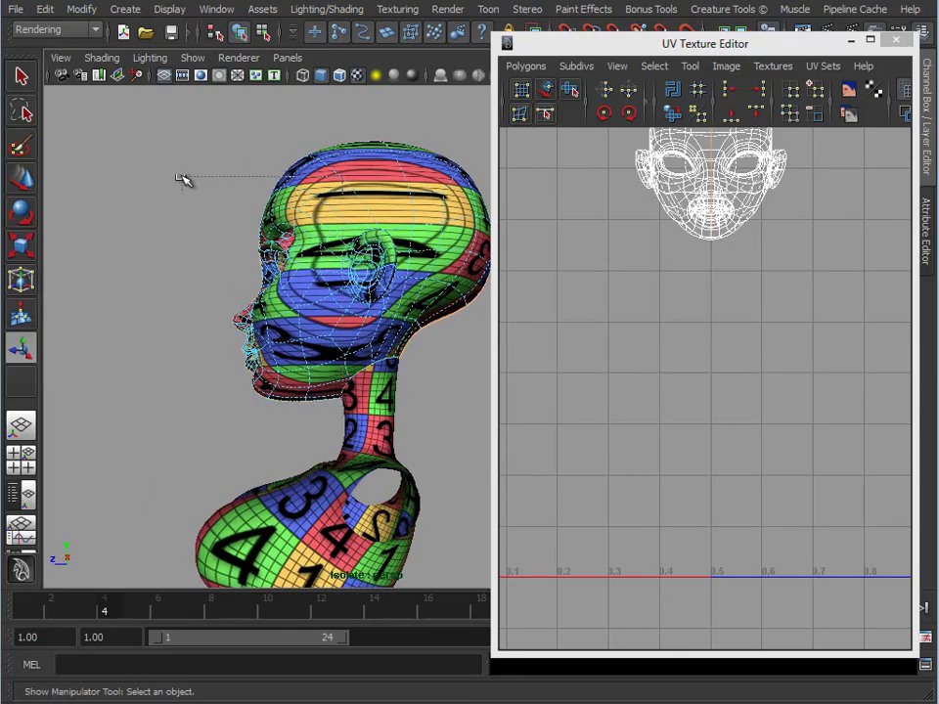
Remove the face's front edges from the selection and cut the head's UVs along the remaining centre edges
alt+drag(182, 180, 267, 273)
alt+right_drag(268, 273, 325, 337)
alt+drag(323, 337, 238, 205)
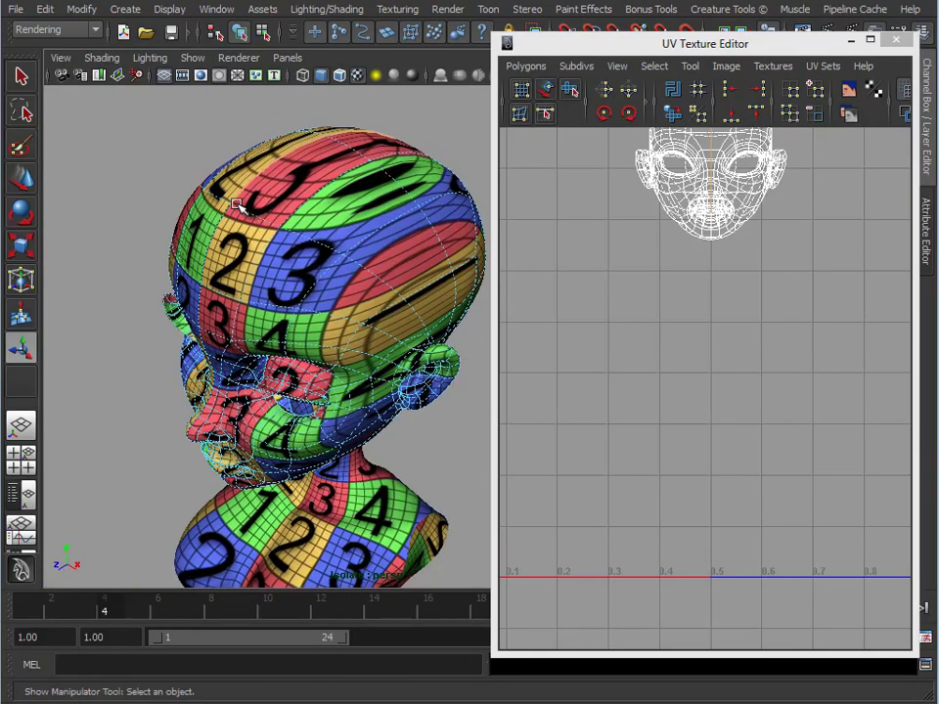
click(528, 67)
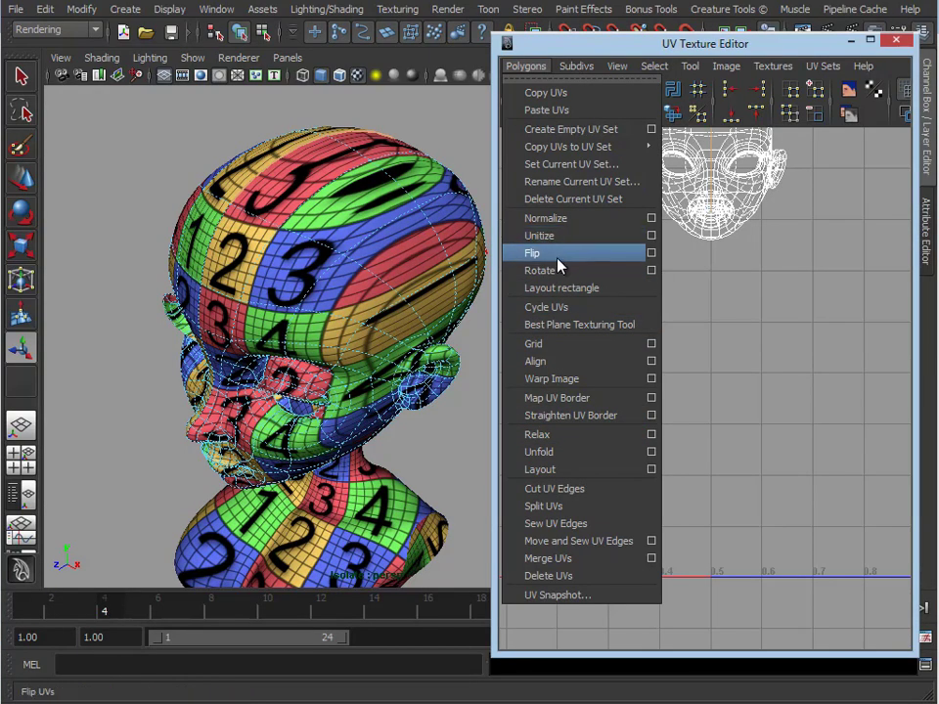
click(556, 486)
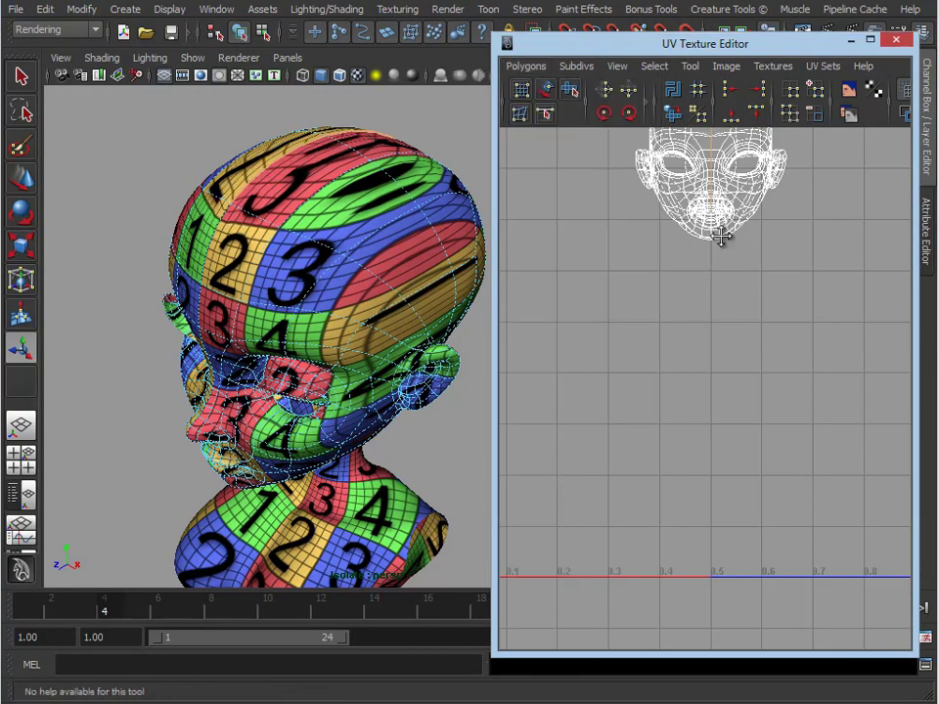
Select the centre edges under the chin up to the neck opening and cut the head's UVs along them
alt+middle_drag(723, 239, 714, 414)
alt+right_drag(715, 415, 775, 394)
alt+drag(455, 362, 319, 415)
alt+middle_drag(318, 414, 336, 387)
alt+right_drag(335, 387, 464, 388)
click(320, 343)
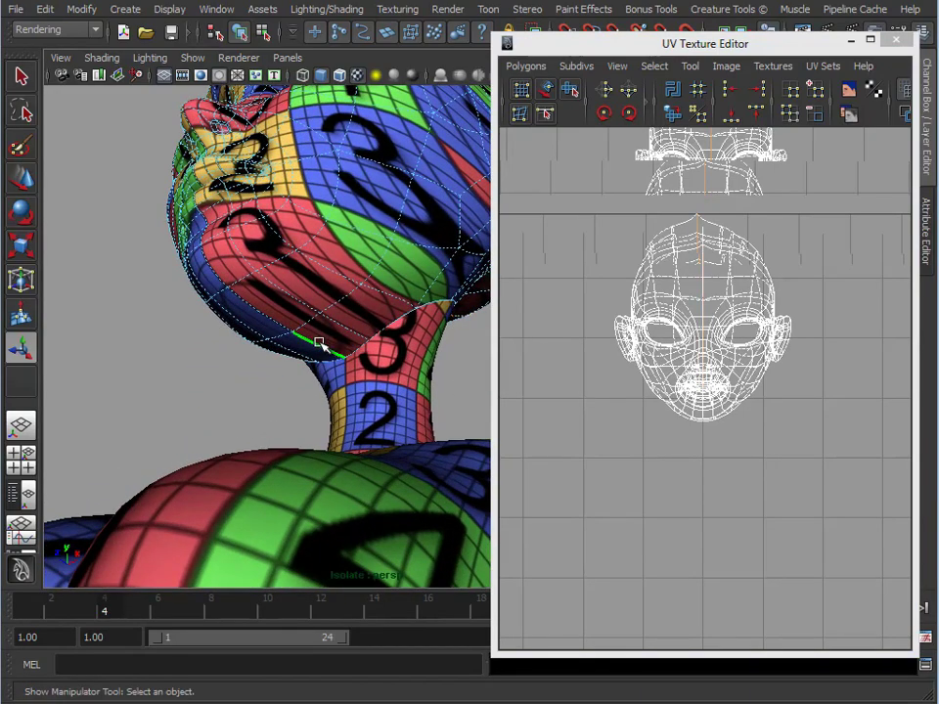
shift+click(273, 321)
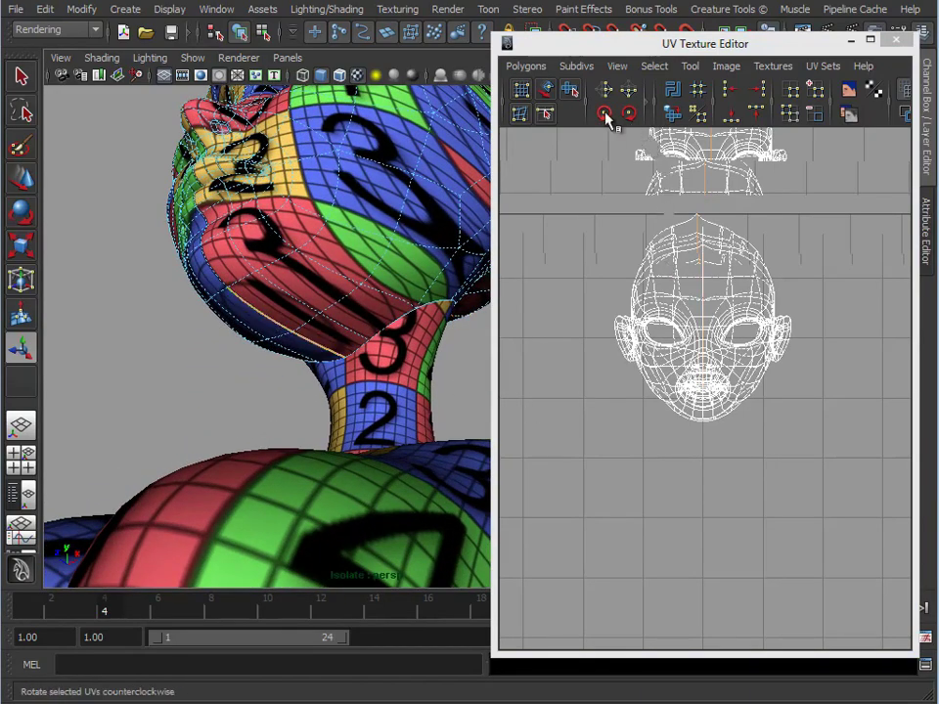
click(518, 66)
click(578, 486)
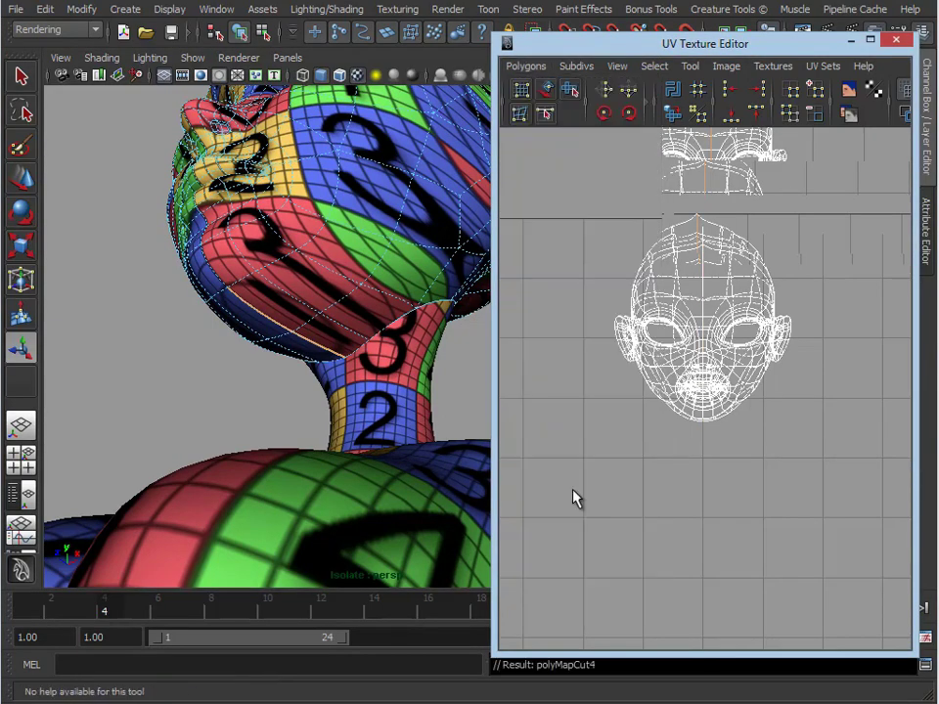
Close both eye openings in the head mesh with Fill Hole
mouse_move(629, 311)
right_down()
mouse_move(668, 308)
mouse_move(627, 309)
right_up()
alt+right_drag(580, 339, 729, 328)
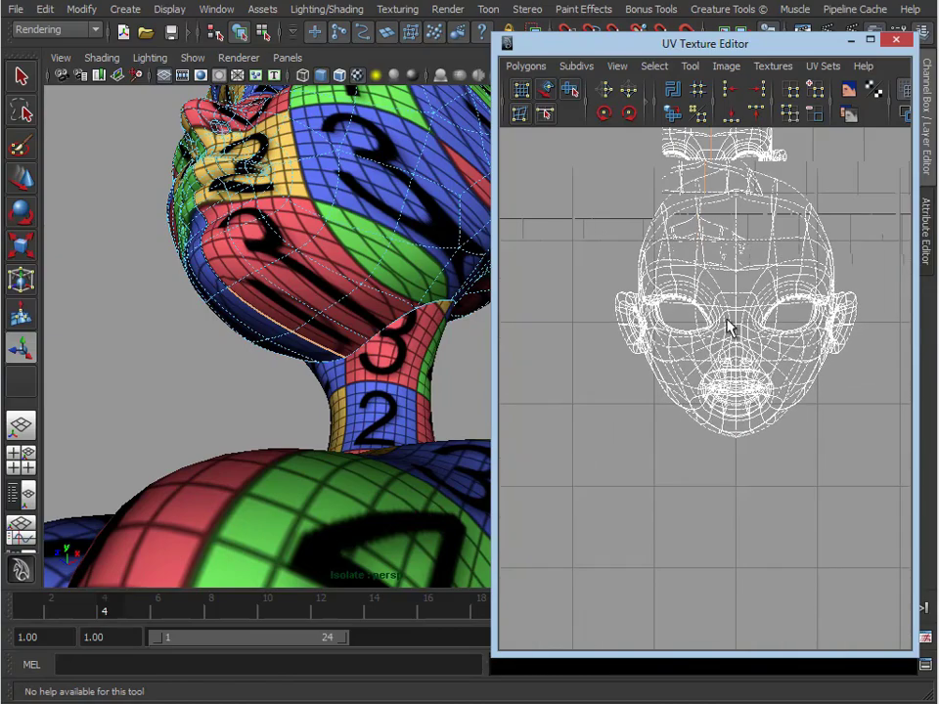
alt+drag(354, 243, 343, 280)
alt+right_drag(342, 280, 386, 286)
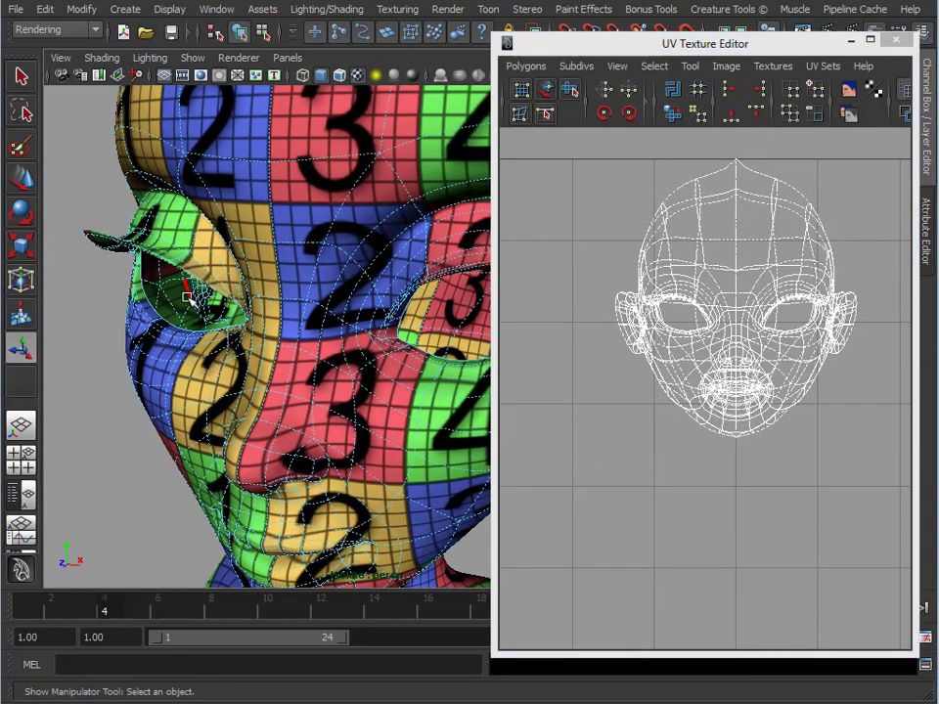
alt+drag(282, 371, 306, 335)
alt+middle_drag(318, 334, 245, 367)
alt+drag(256, 364, 229, 357)
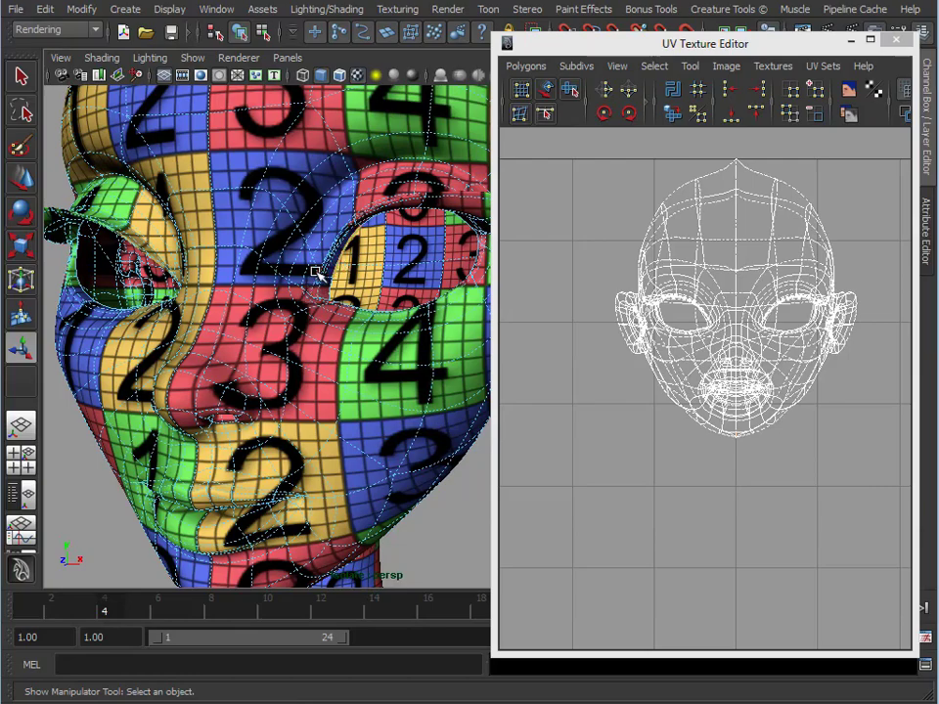
key(space)
click(159, 267)
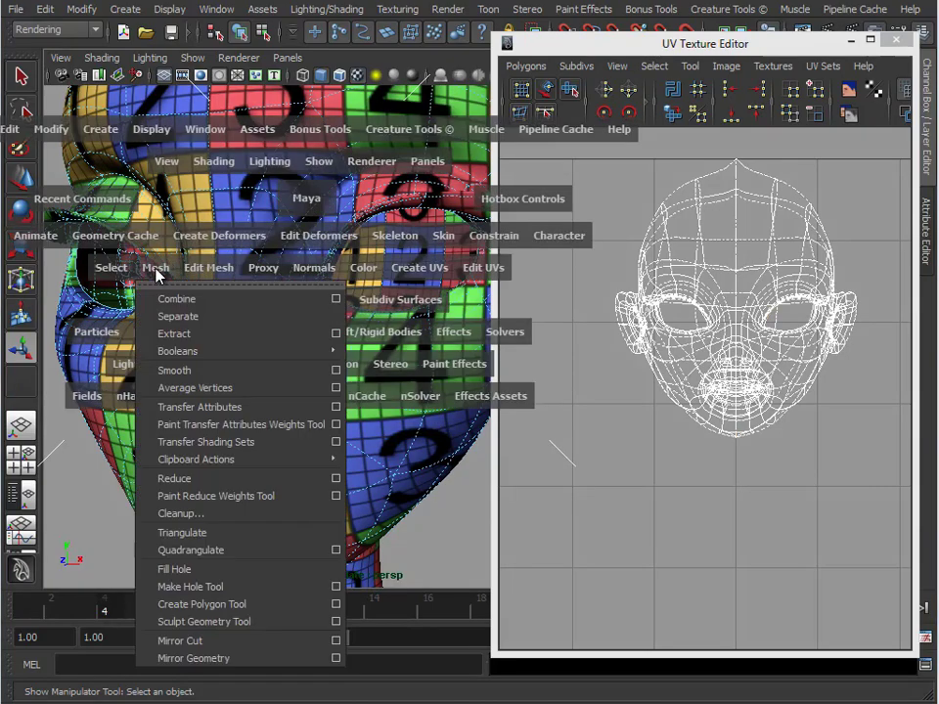
click(227, 569)
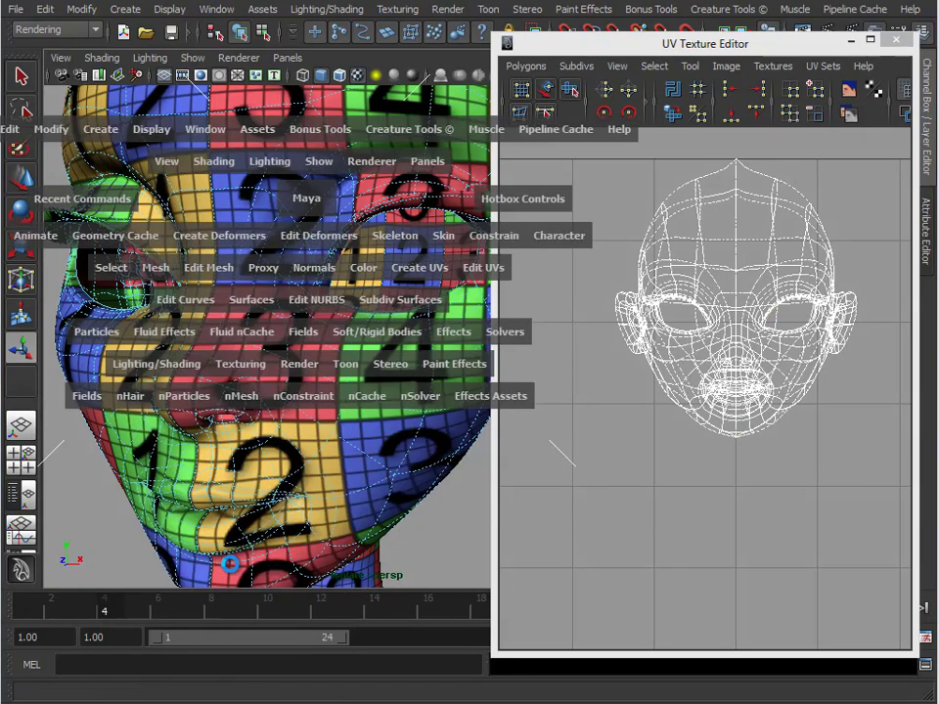
alt+drag(247, 462, 293, 333)
alt+right_drag(215, 284, 254, 274)
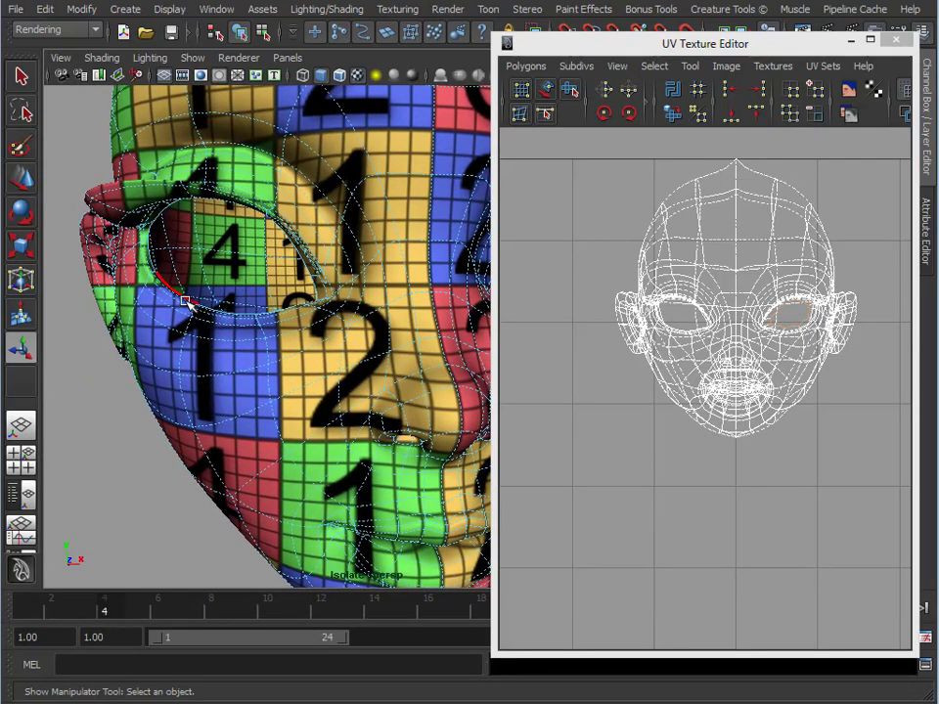
Select the face loop around the mouth cavity from inside the head
alt+drag(288, 362, 216, 287)
alt+right_drag(216, 288, 467, 339)
alt+drag(386, 382, 273, 444)
alt+right_drag(272, 444, 369, 398)
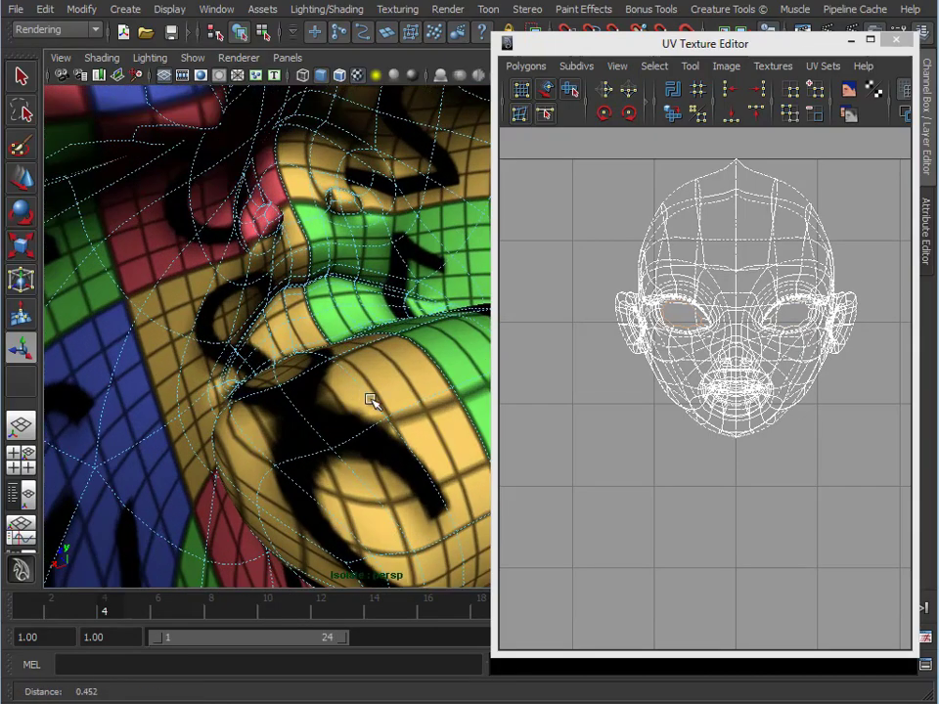
alt+drag(369, 398, 343, 405)
alt+drag(275, 270, 311, 360)
click(298, 280)
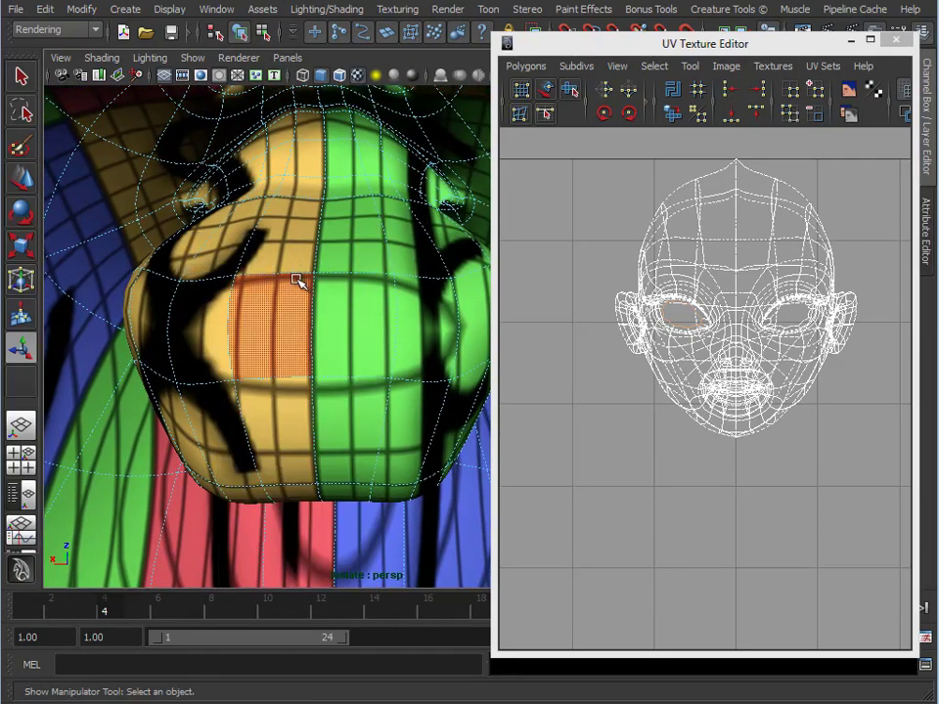
shift+double_click(199, 348)
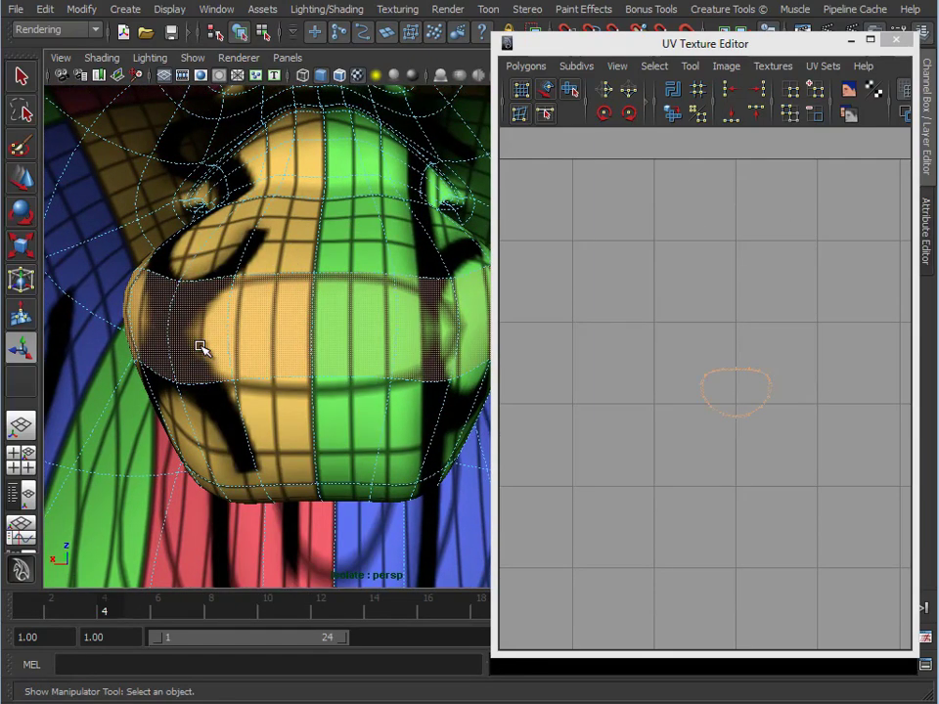
Grow the face selection over the whole mouth cavity, extract those faces from the head and delete the extracted piece
key(shift+period)
key(shift+period)
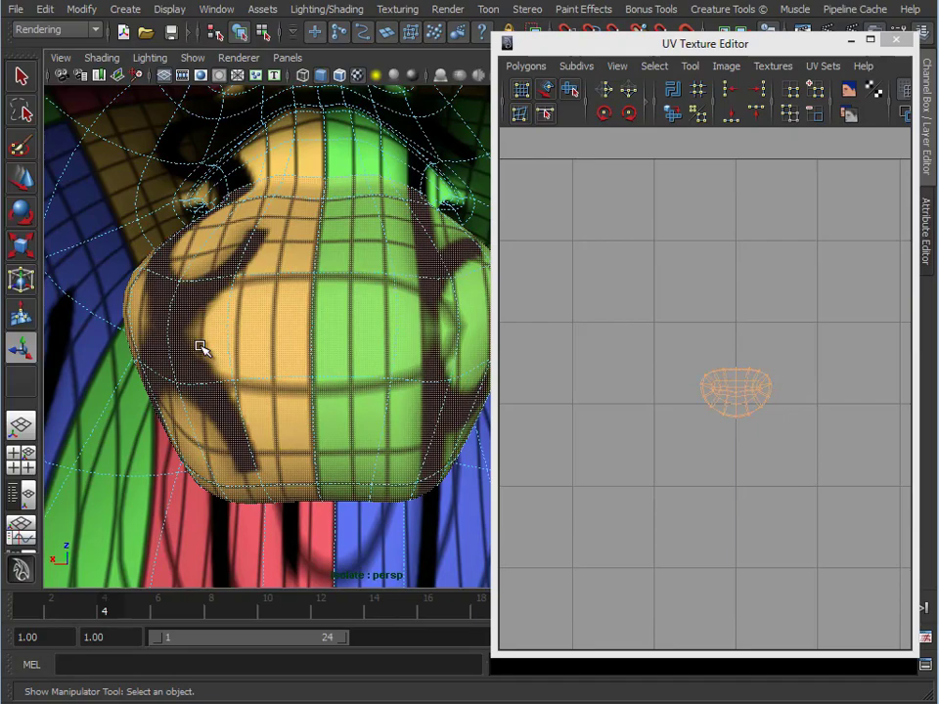
key(space)
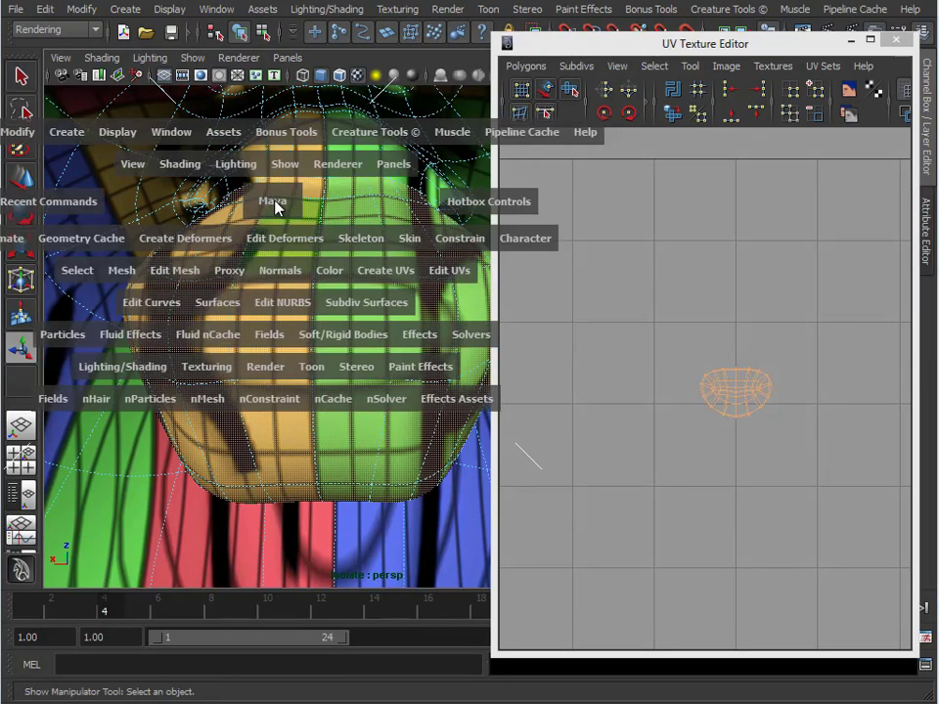
drag(130, 267, 148, 337)
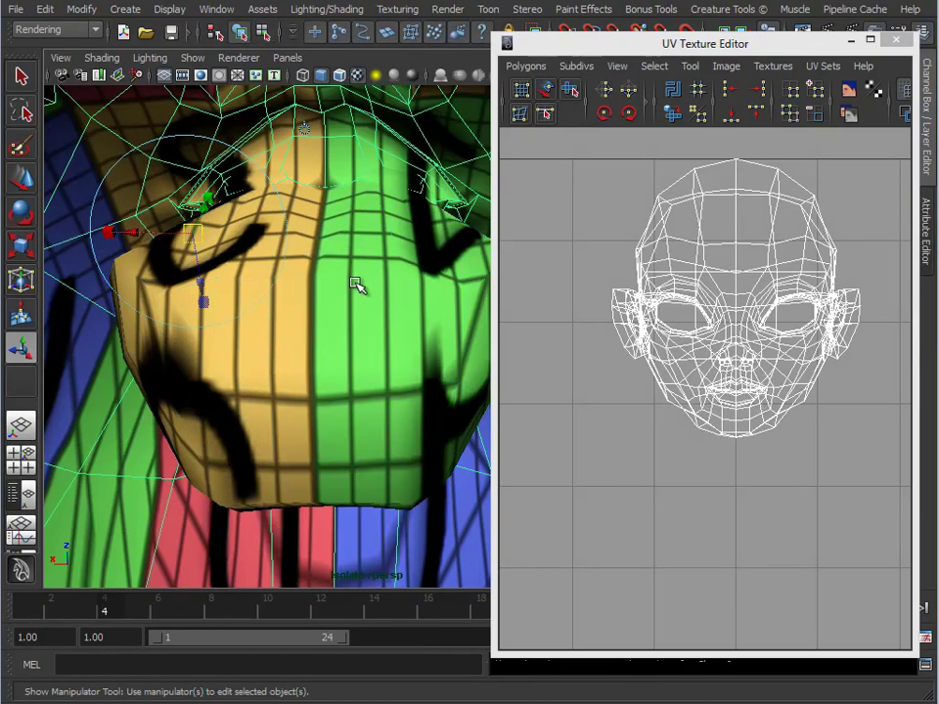
click(356, 284)
key(Delete)
click(350, 163)
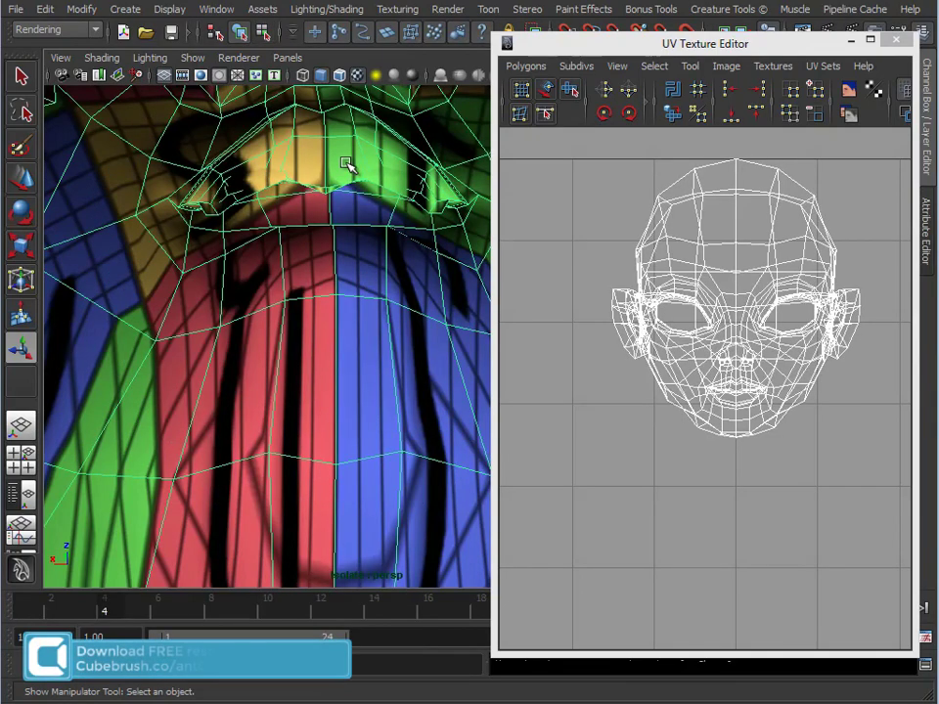
Close the mouth opening in the head mesh with Fill Hole and display the head smoothed
key(space)
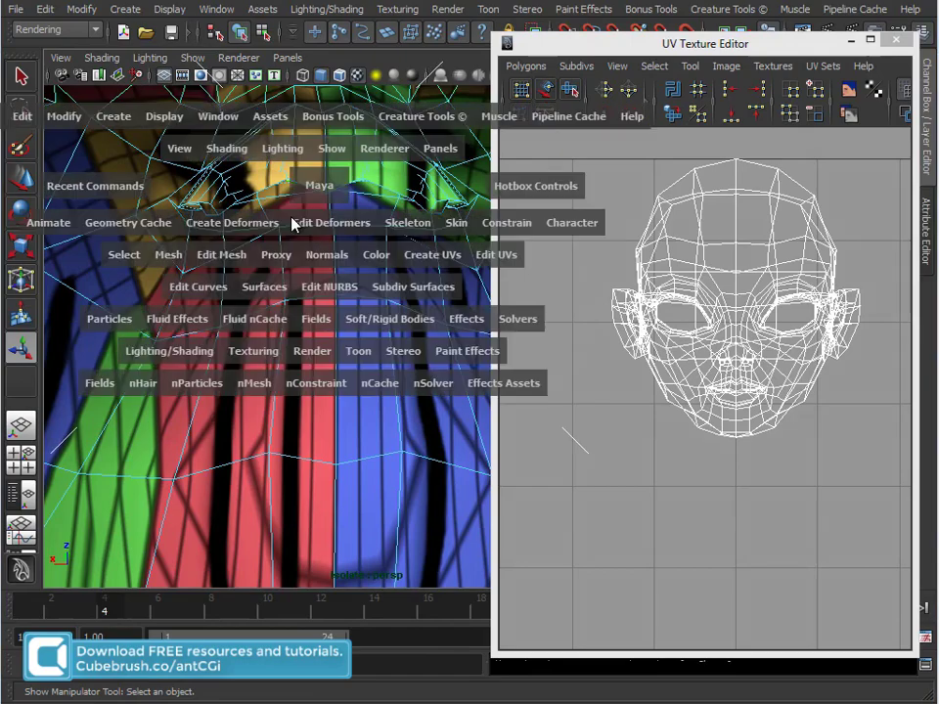
click(168, 255)
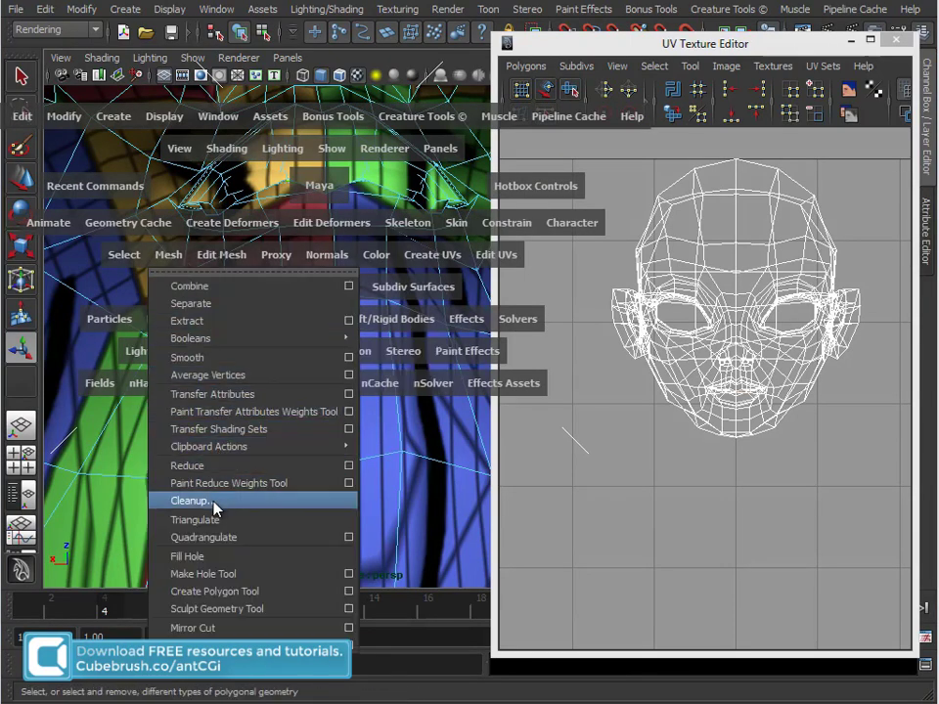
click(210, 562)
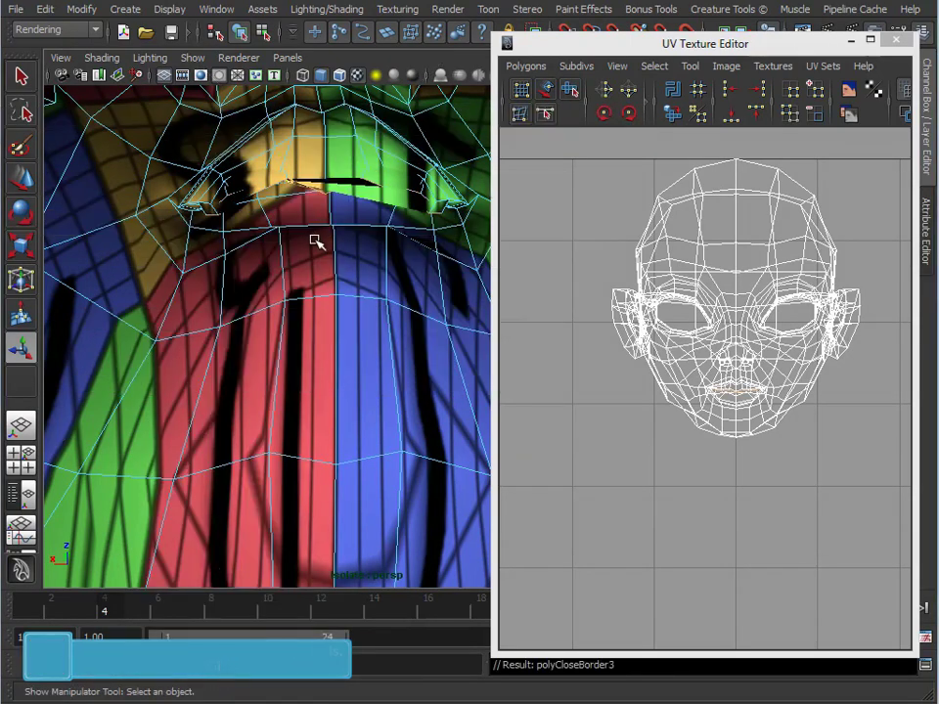
alt+drag(346, 142, 358, 153)
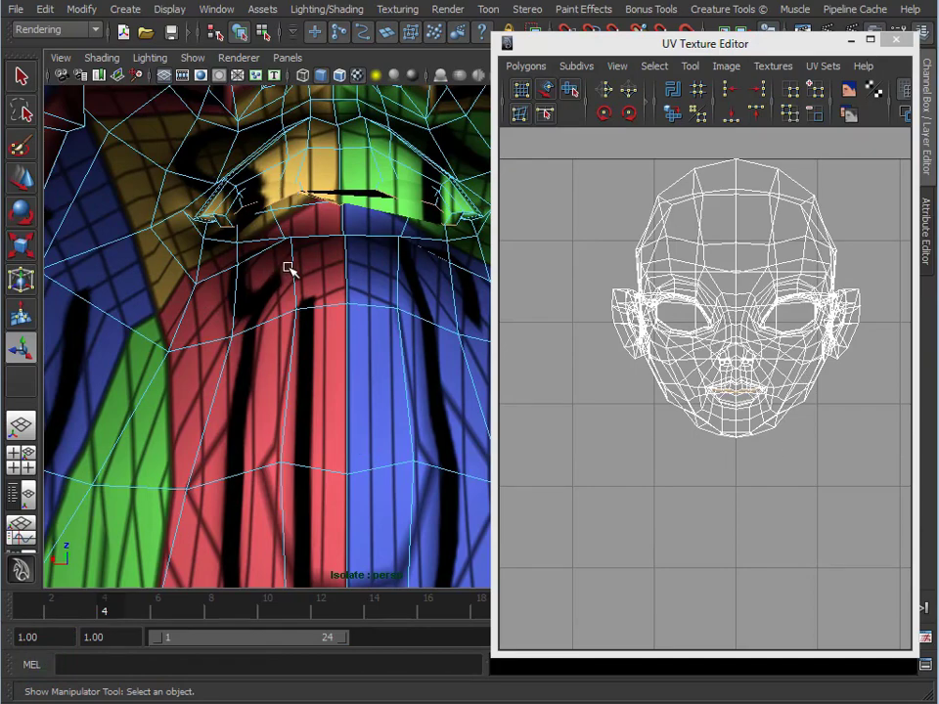
key(3)
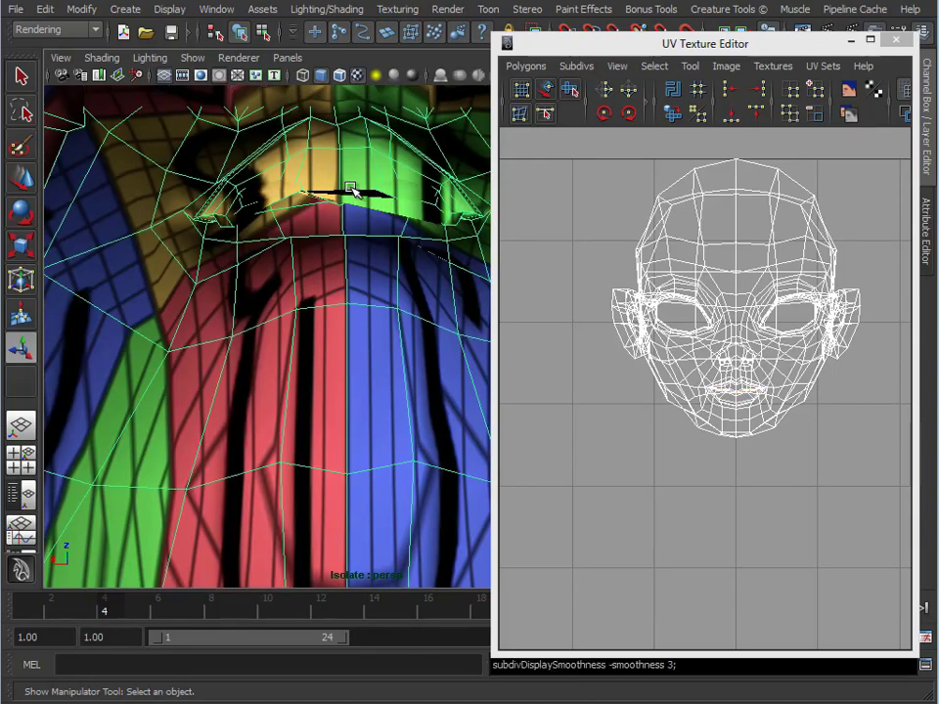
Select all of the head's UVs in the UV Texture Editor and bring up the Unfold UVs options
alt+drag(194, 315, 372, 203)
alt+right_drag(371, 204, 248, 235)
alt+drag(247, 235, 382, 200)
alt+middle_drag(381, 199, 315, 237)
alt+right_drag(315, 237, 258, 265)
alt+drag(258, 265, 391, 269)
alt+middle_drag(391, 269, 329, 283)
alt+drag(329, 284, 360, 278)
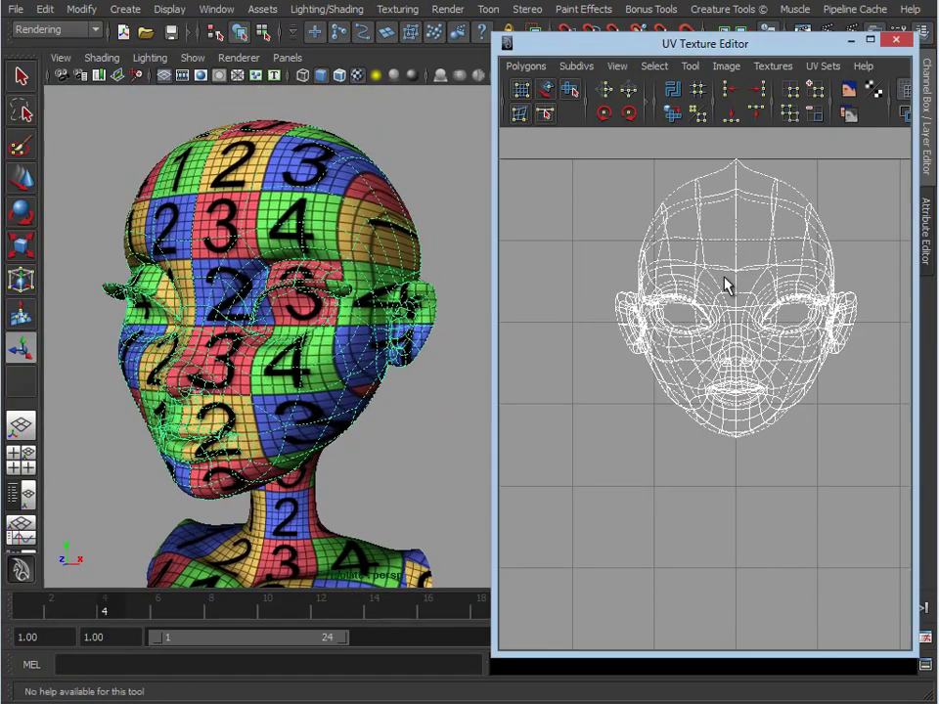
alt+middle_drag(726, 284, 696, 346)
alt+right_drag(695, 346, 536, 326)
right_drag(676, 319, 730, 337)
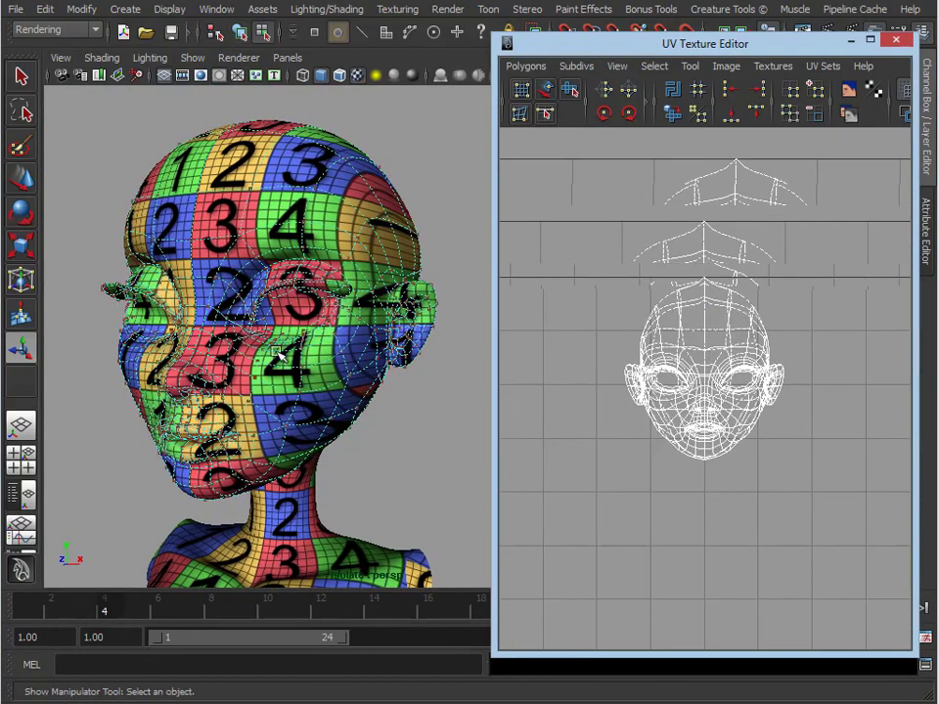
drag(587, 214, 831, 533)
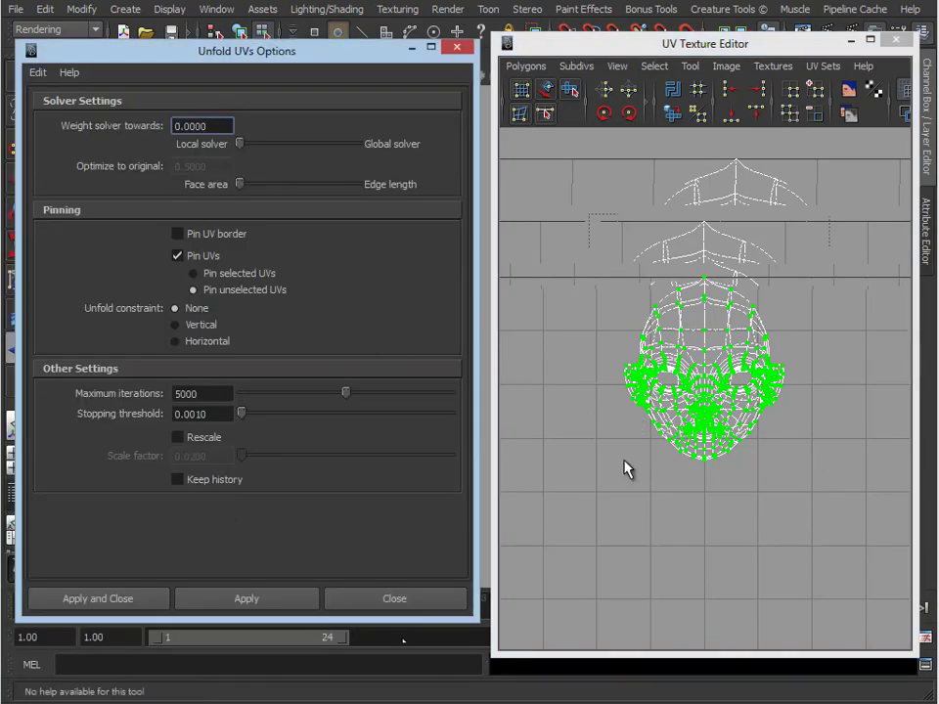
Unfold the head's UVs with the Horizontal constraint, then again with the Vertical constraint
alt+middle_drag(672, 431, 685, 379)
click(177, 341)
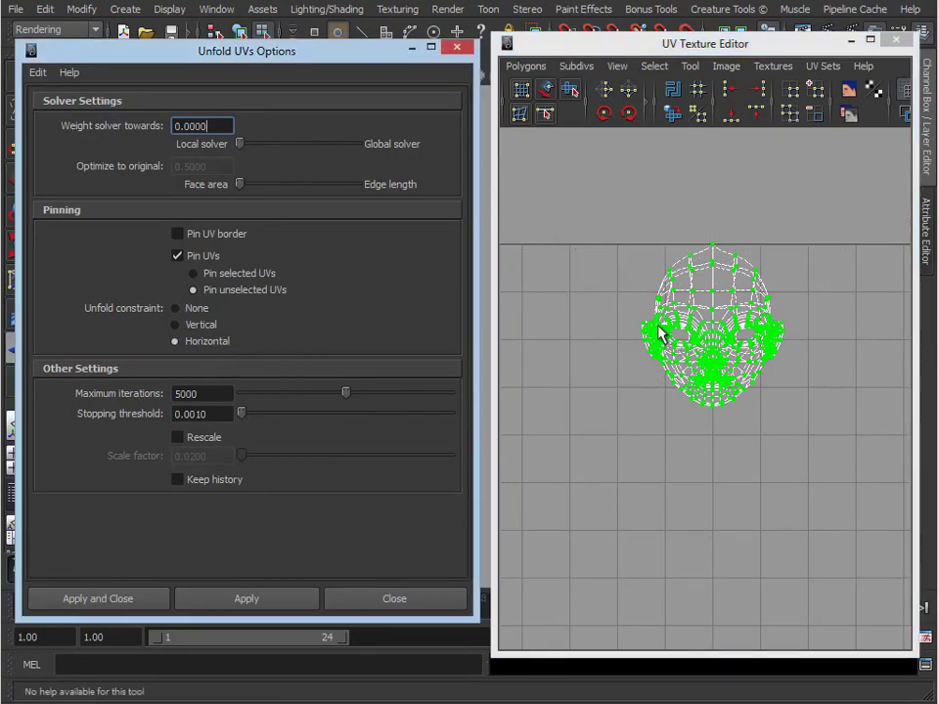
click(220, 601)
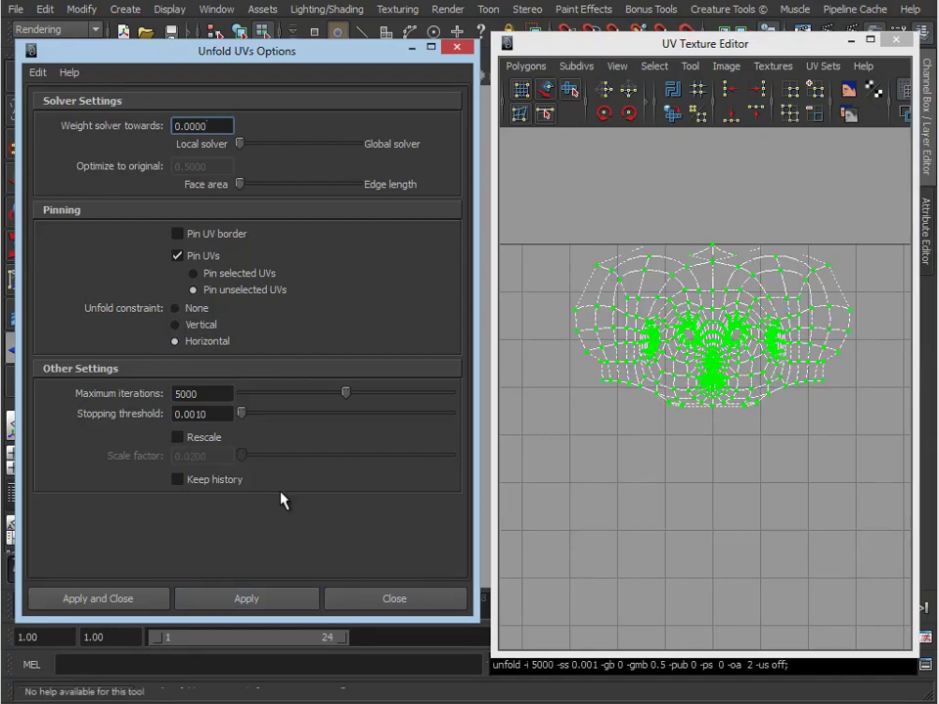
click(232, 592)
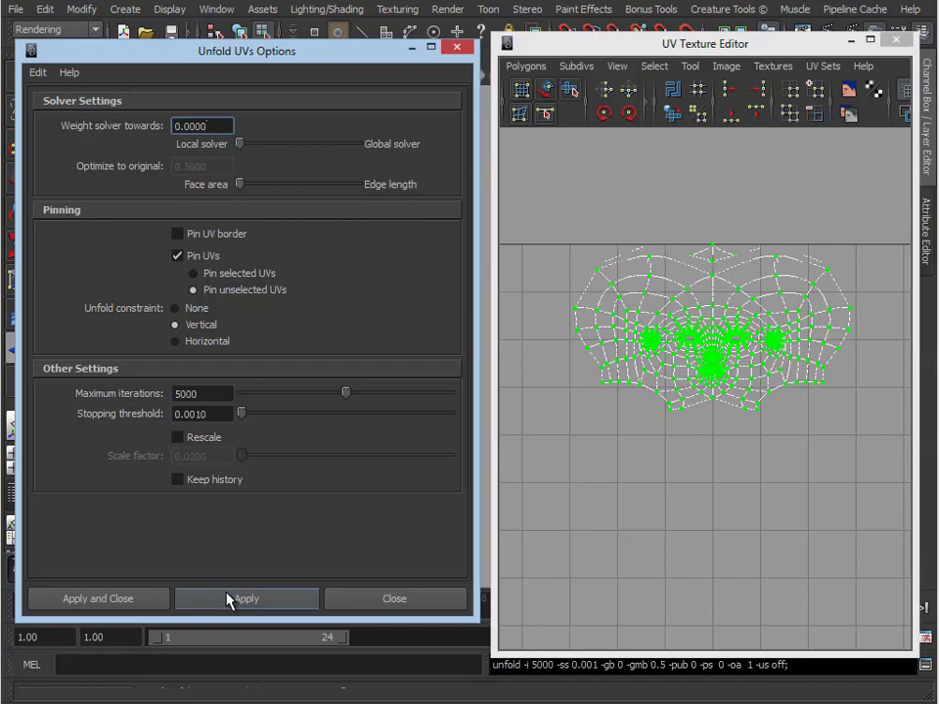
Examine the unfolded head UVs and the checker pattern on the face, especially around the eyes
alt+right_drag(641, 442, 748, 411)
alt+middle_drag(749, 410, 679, 544)
alt+right_drag(678, 544, 767, 533)
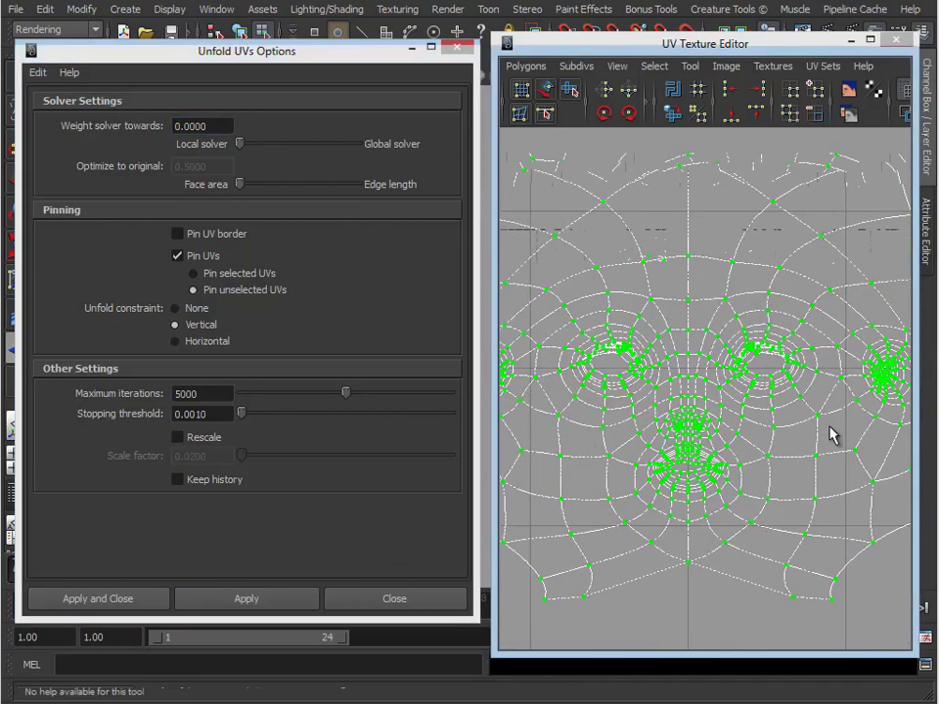
click(746, 383)
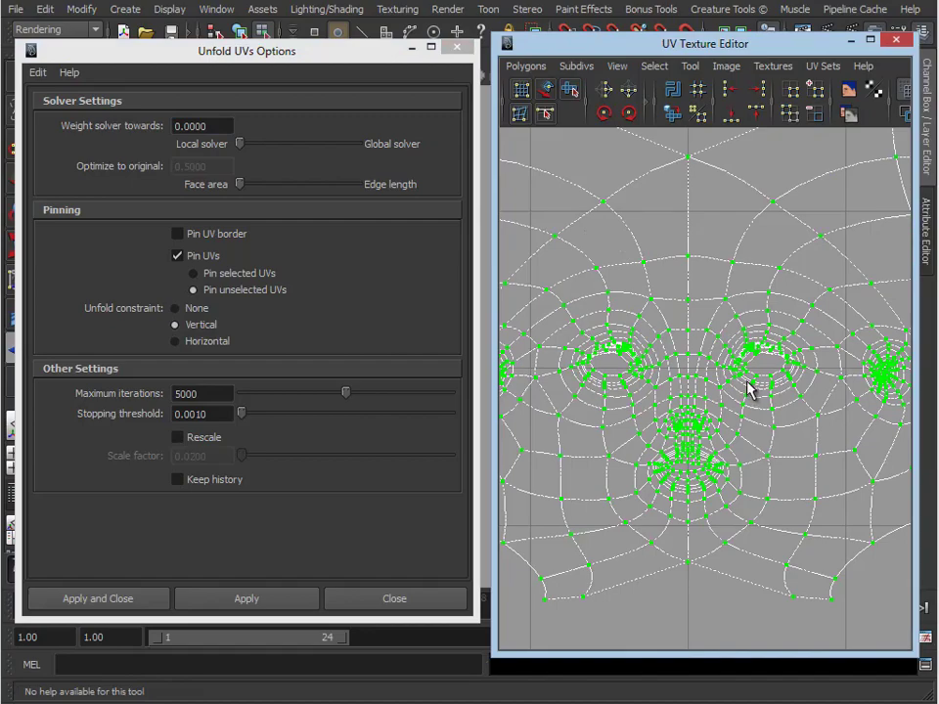
click(411, 47)
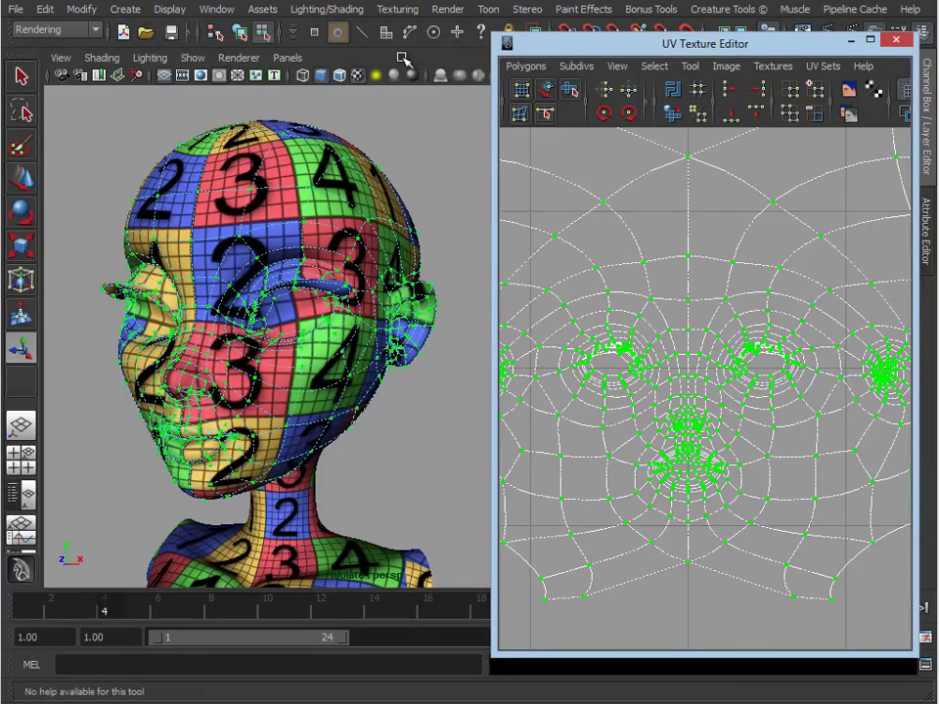
alt+drag(243, 524, 260, 428)
alt+right_drag(260, 428, 386, 438)
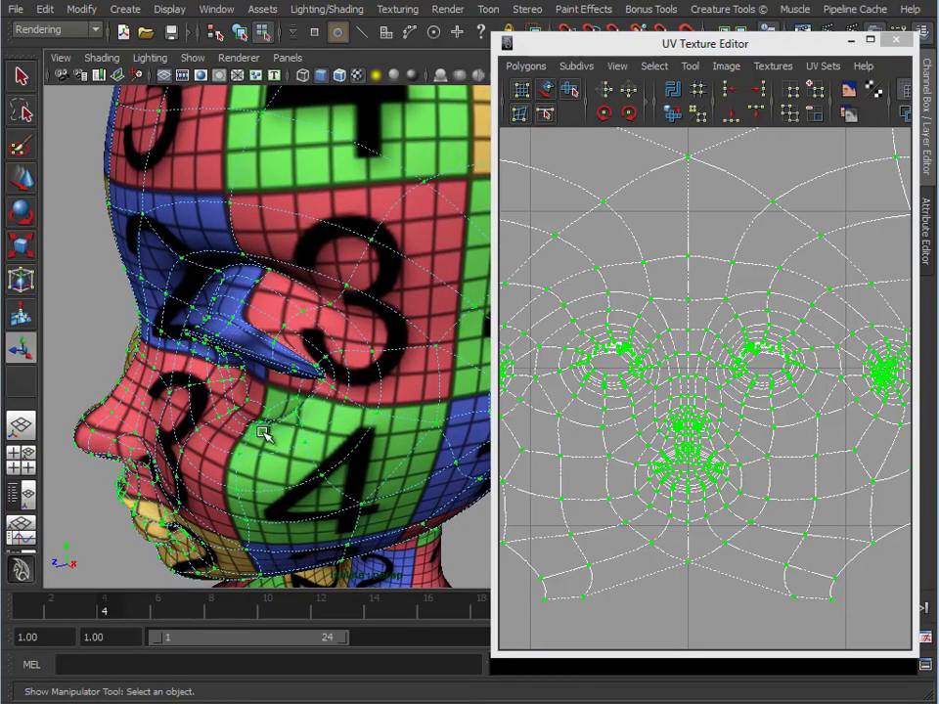
alt+drag(235, 376, 411, 367)
alt+drag(277, 375, 210, 383)
alt+right_drag(303, 396, 380, 331)
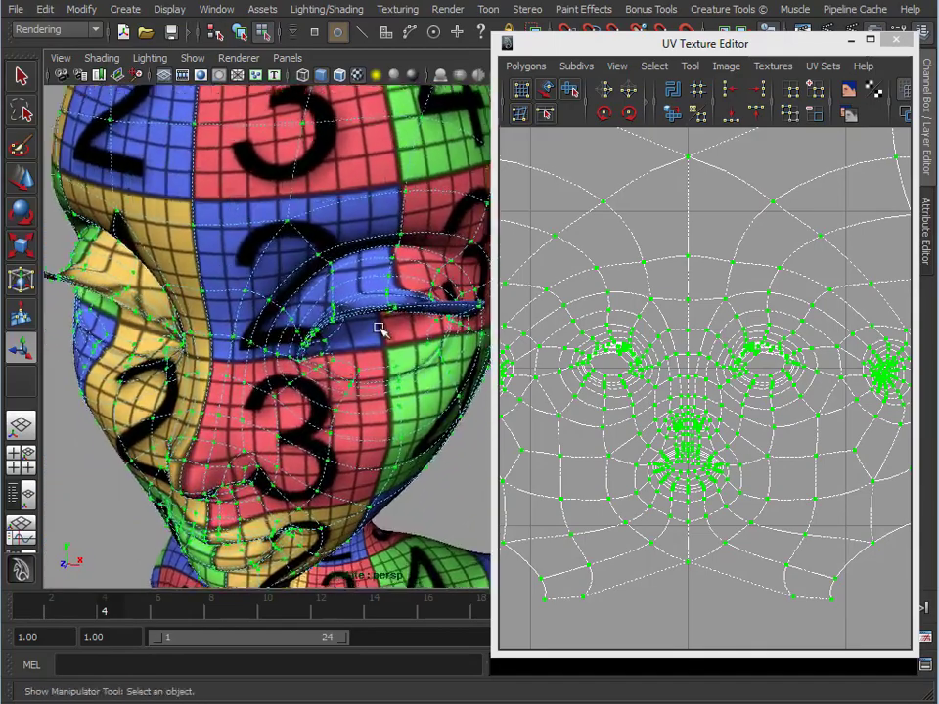
alt+drag(320, 365, 408, 333)
right_click(406, 330)
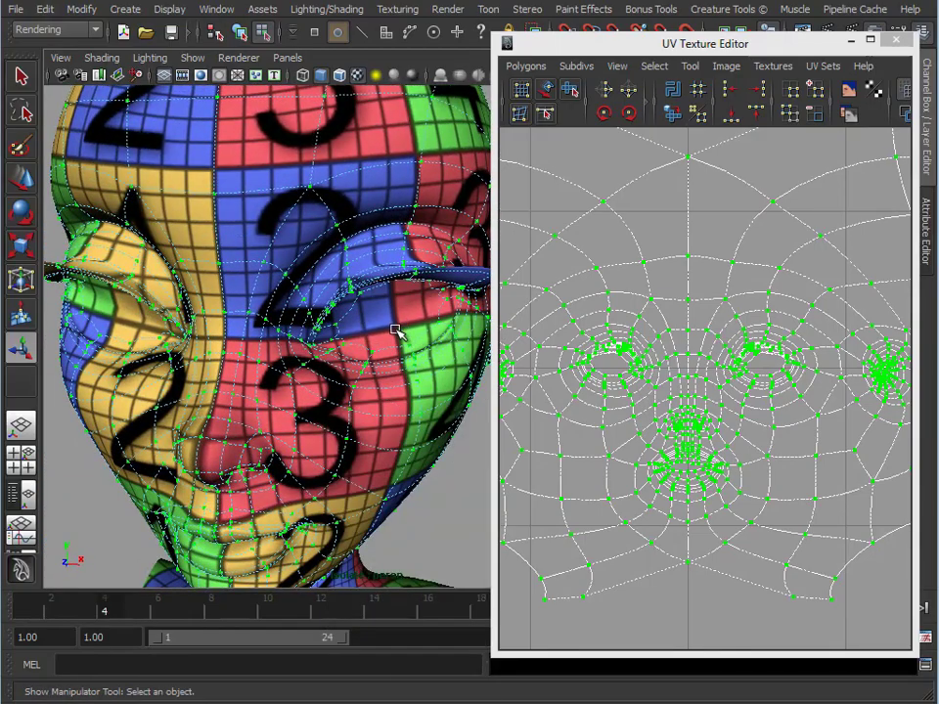
Undo both unfolds and delete the faces filling the two eye openings
key(ctrl+z)
key(ctrl+z)
right_drag(388, 289, 394, 310)
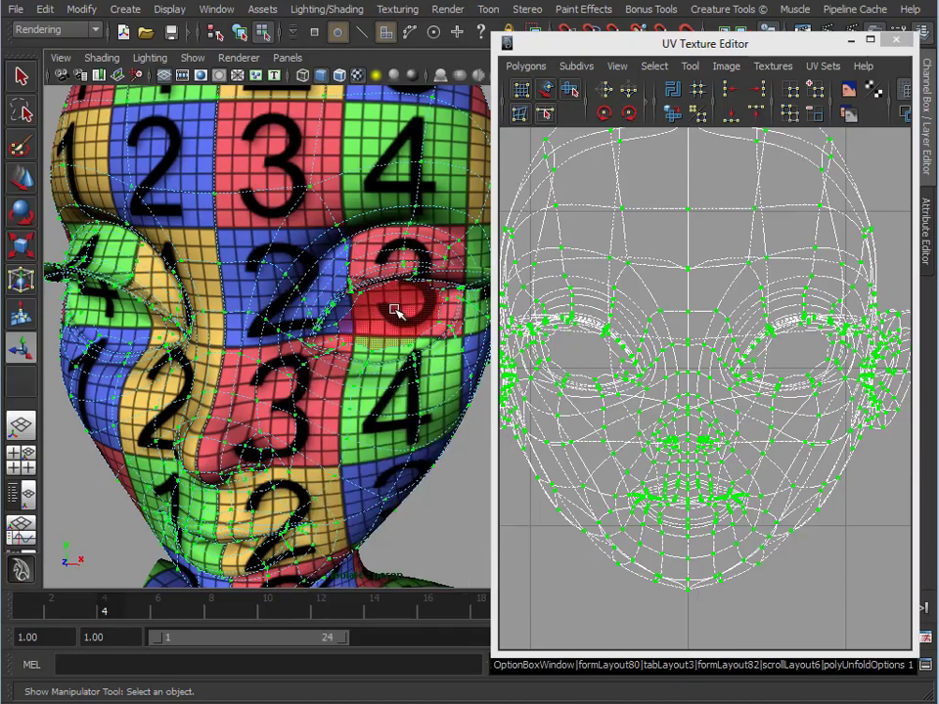
click(394, 310)
shift+click(130, 320)
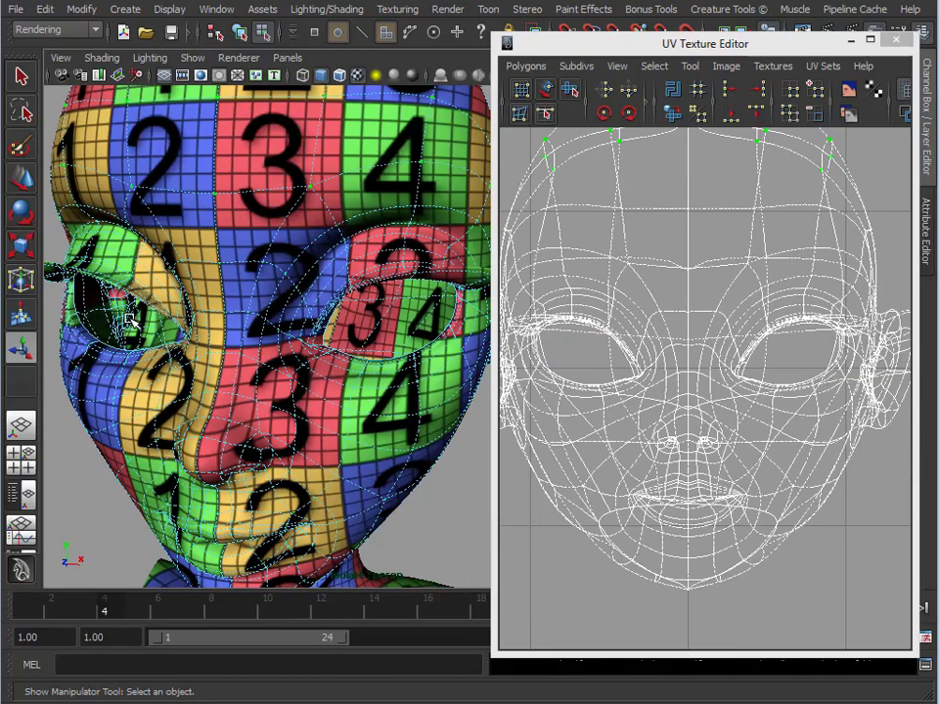
Select the face loop around the character's left eyelid, outside the lashes, and delete it to isolate the lashes and inner lid
alt+drag(302, 248, 259, 340)
alt+right_drag(260, 340, 442, 341)
double_click(305, 301)
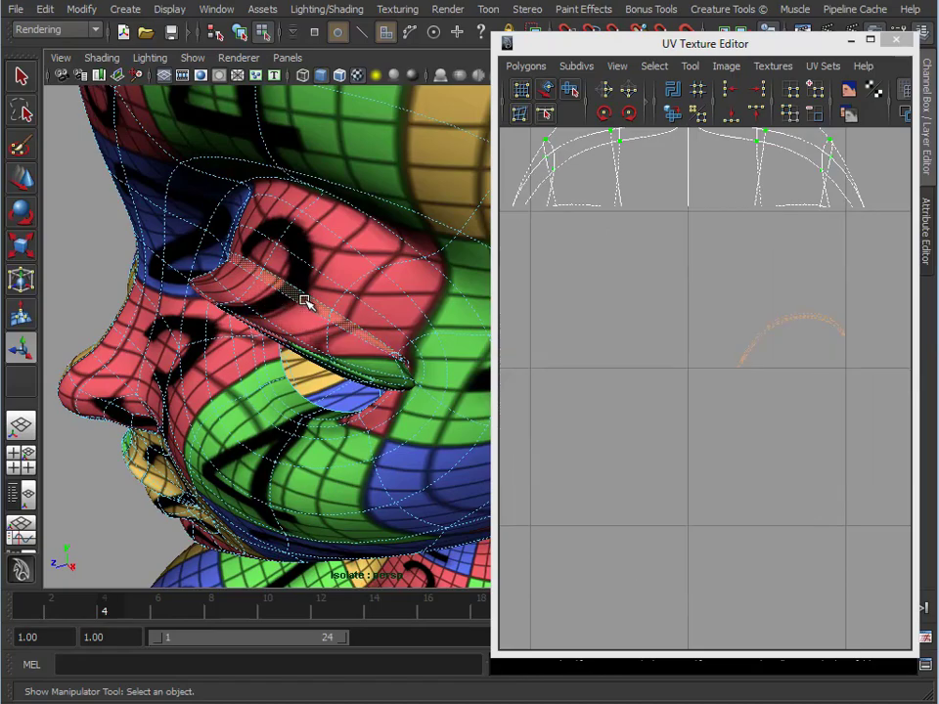
alt+drag(305, 311, 385, 436)
alt+right_drag(386, 436, 291, 436)
alt+drag(292, 436, 314, 401)
shift+double_click(336, 350)
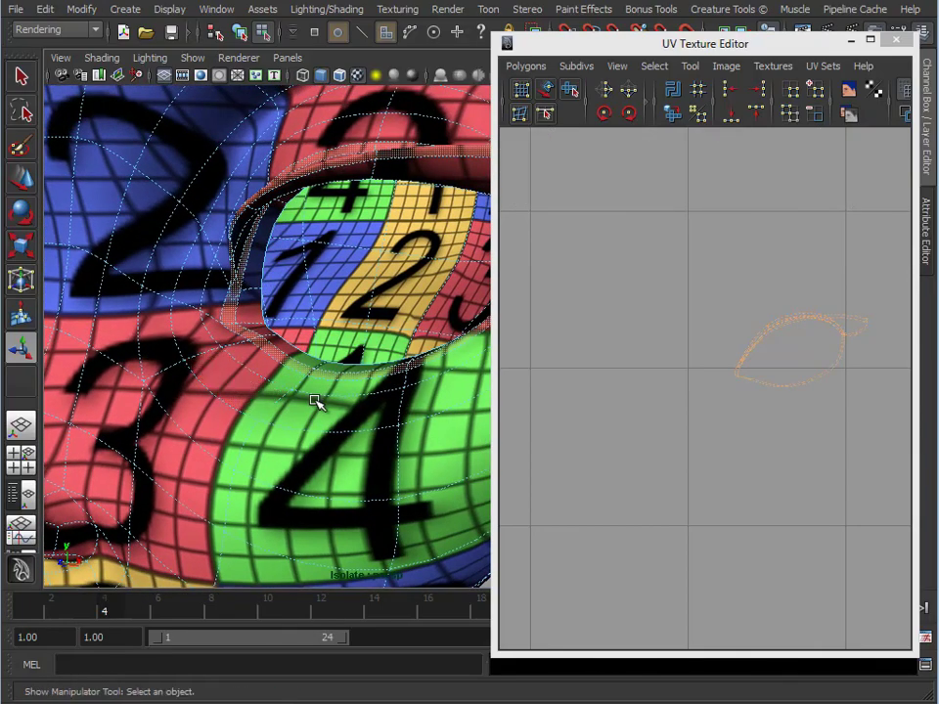
Select all the detached lash and inner eyelid faces of the character's left eye and delete them
click(245, 301)
click(245, 302)
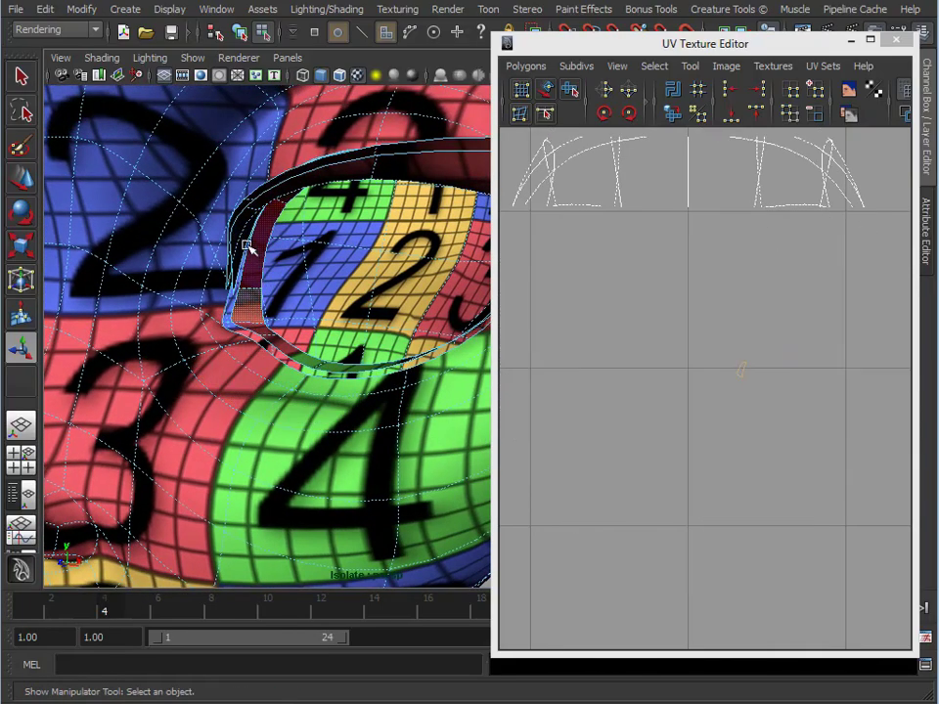
alt+drag(278, 290, 265, 369)
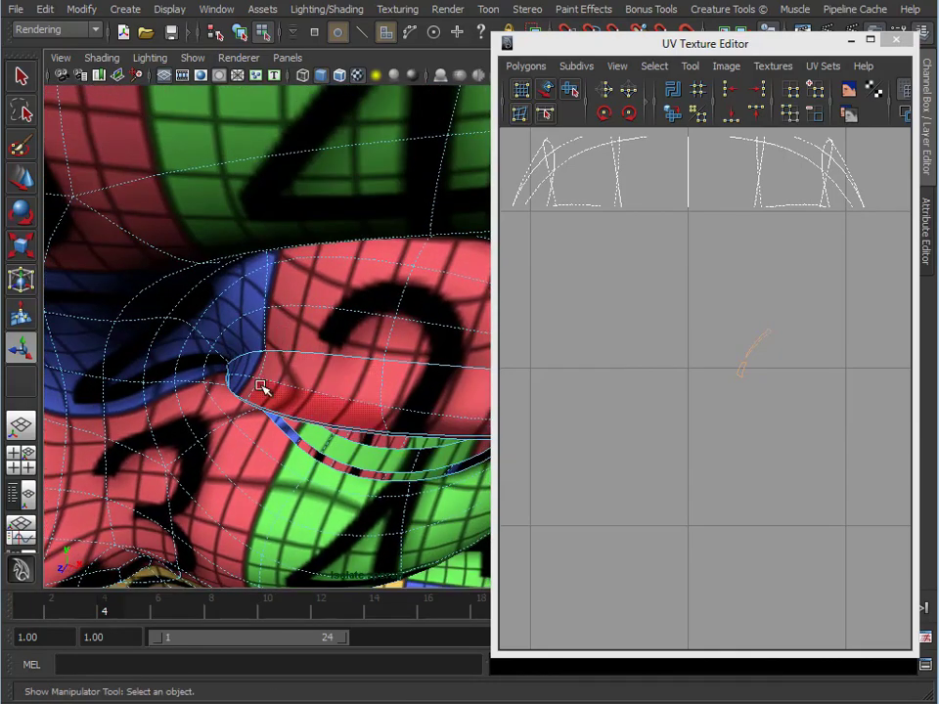
shift+click(260, 388)
shift+double_click(259, 388)
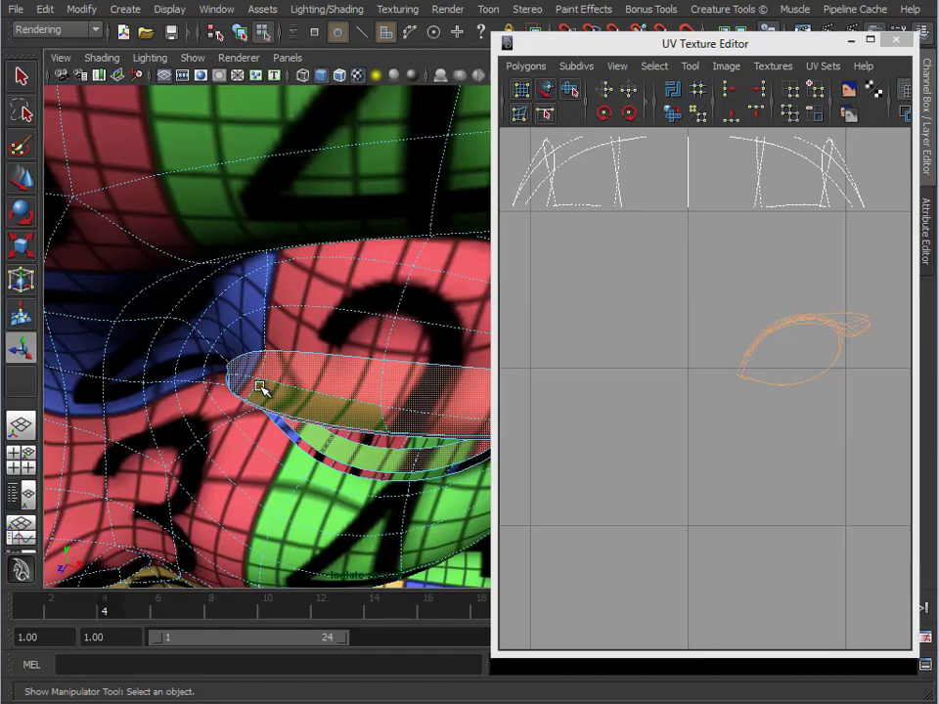
key(Delete)
Select the complete face loop around the character's right eyelid and delete it to isolate the lashes and inner lid
alt+drag(311, 388, 248, 453)
alt+right_drag(248, 452, 196, 440)
alt+drag(196, 440, 274, 421)
alt+middle_drag(180, 370, 229, 363)
alt+drag(156, 360, 224, 350)
alt+right_drag(224, 350, 347, 374)
alt+drag(347, 374, 409, 393)
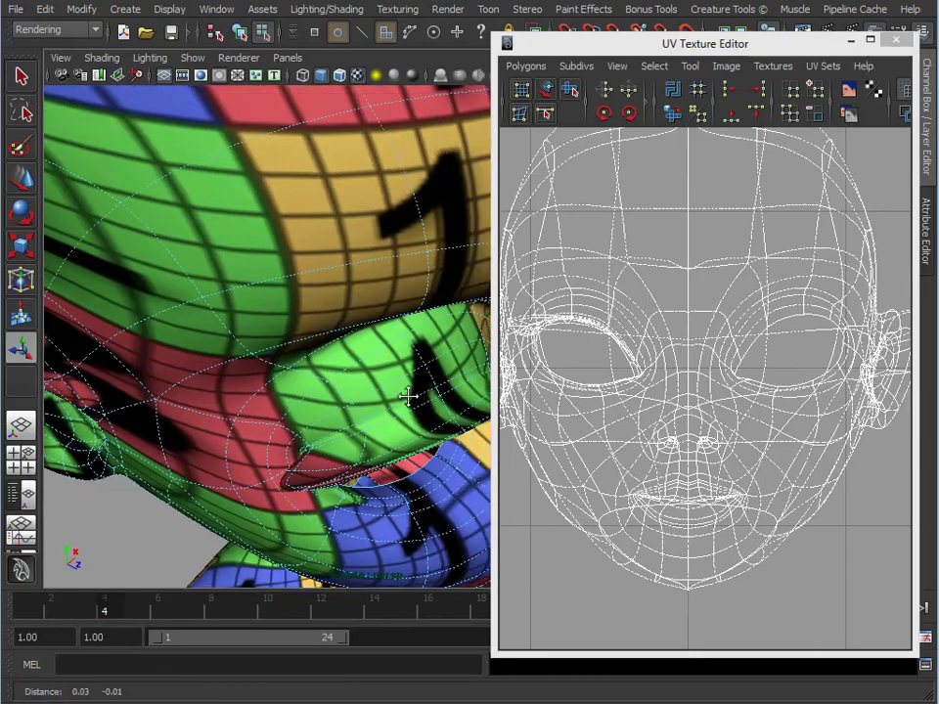
alt+middle_drag(409, 393, 338, 377)
alt+right_drag(337, 376, 406, 385)
click(361, 369)
shift+double_click(391, 356)
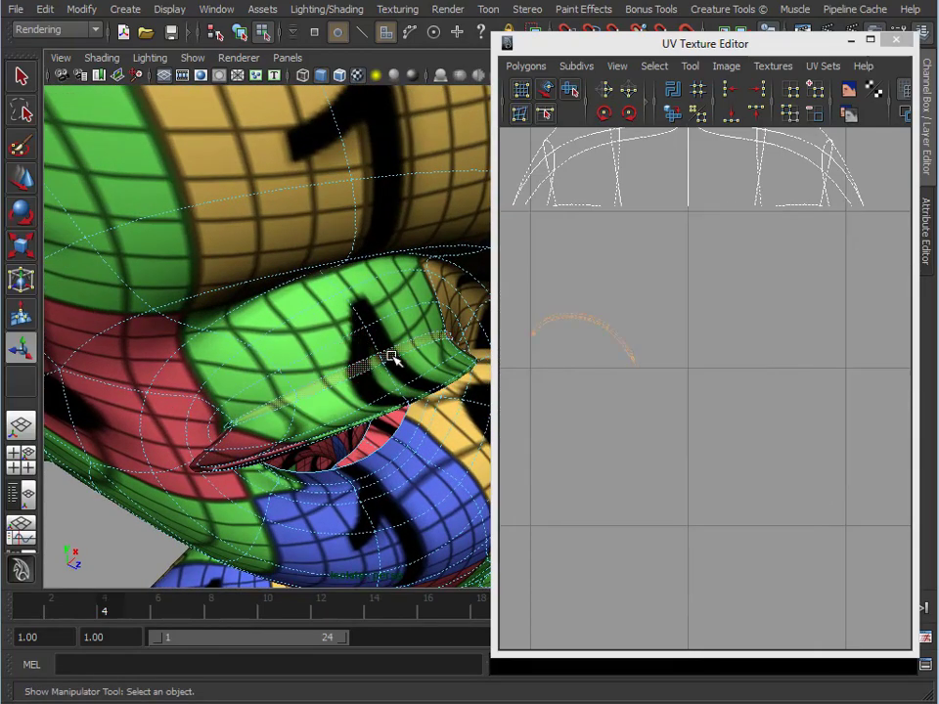
alt+drag(398, 508, 411, 469)
alt+right_drag(411, 469, 423, 475)
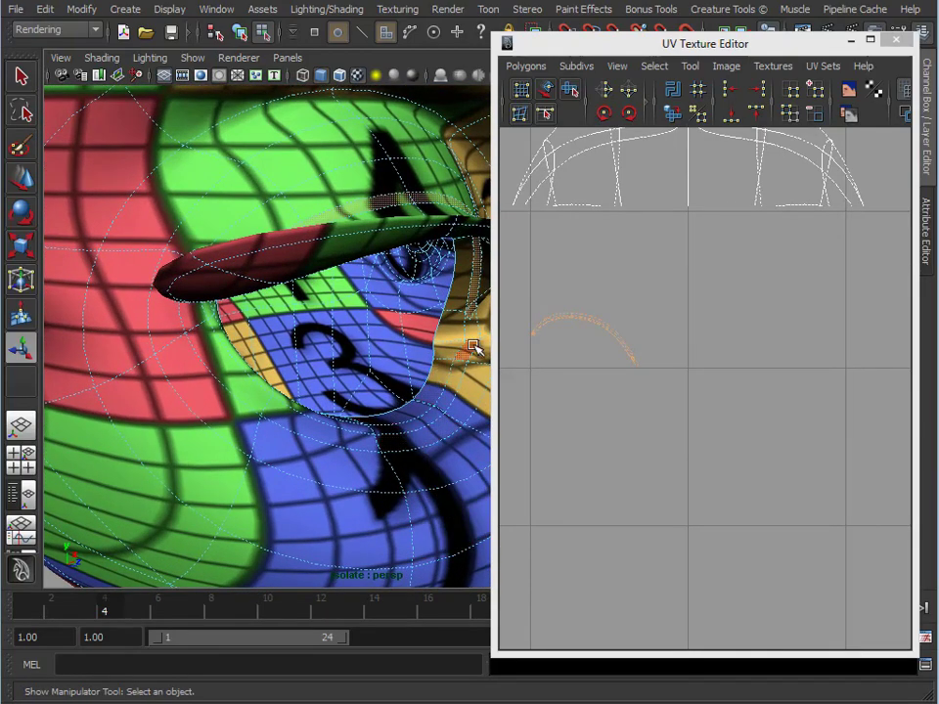
shift+click(456, 375)
shift+double_click(456, 375)
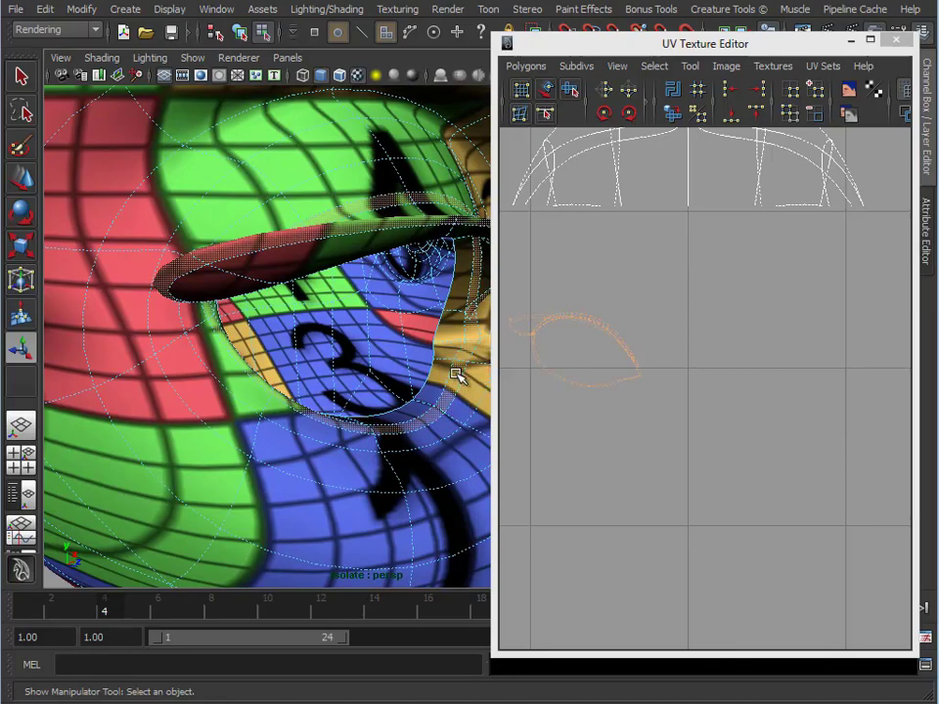
alt+middle_drag(456, 376, 433, 383)
alt+right_drag(433, 383, 334, 417)
alt+drag(334, 417, 296, 414)
key(Delete)
Grow a selection over the right eye's detached lash and inner eyelid faces, delete them and switch to edge selection
alt+drag(202, 315, 215, 366)
click(192, 384)
alt+drag(180, 299, 168, 335)
shift+click(163, 329)
key(f)
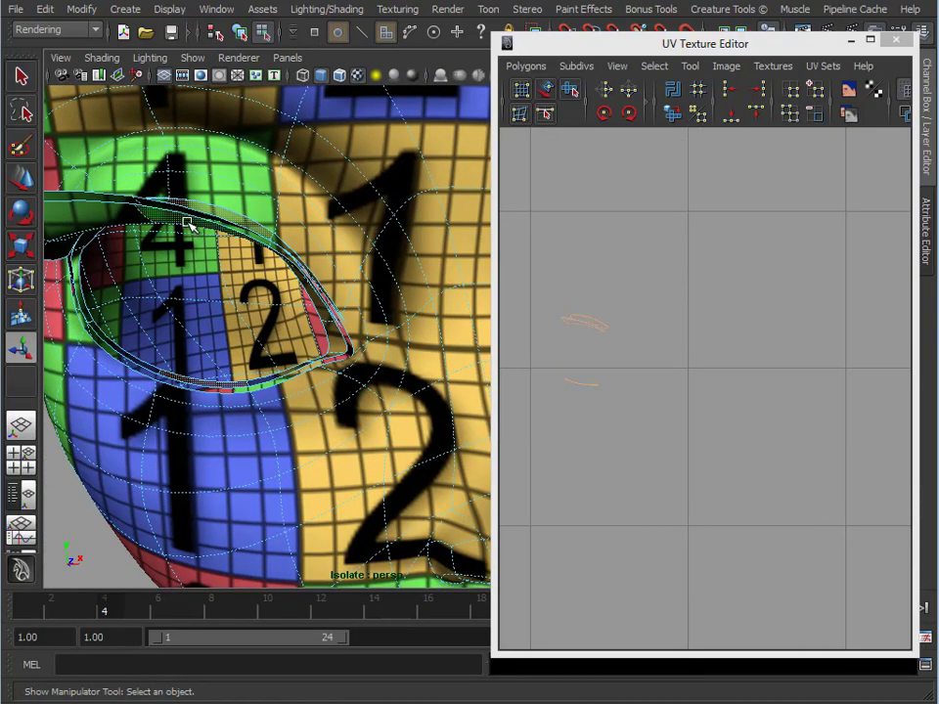
key(shift+period)
key(shift+period)
key(shift+period)
key(shift+period)
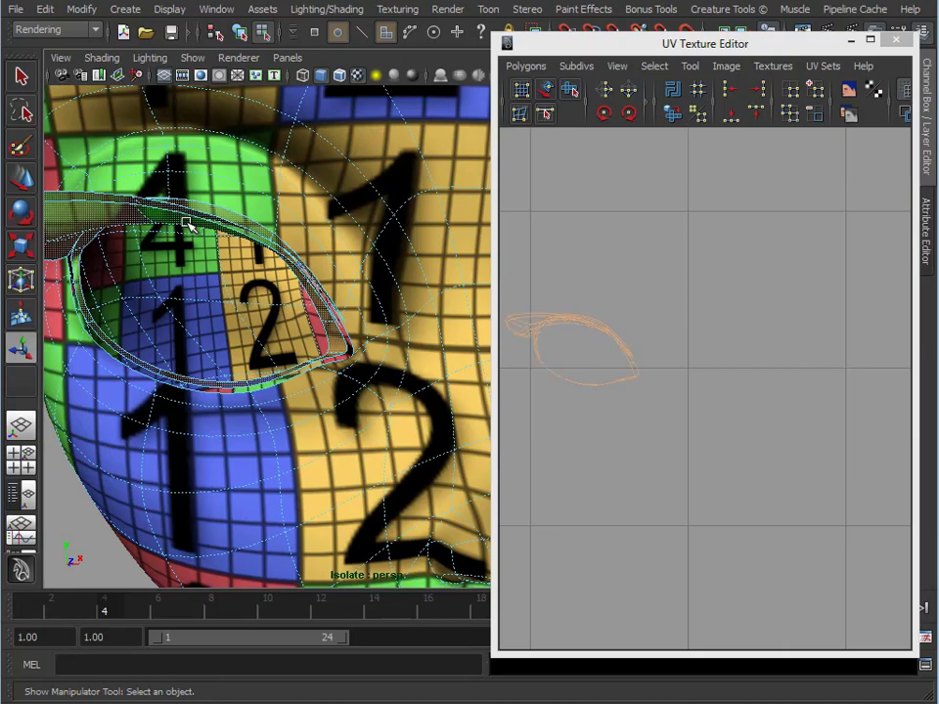
key(Delete)
key(F10)
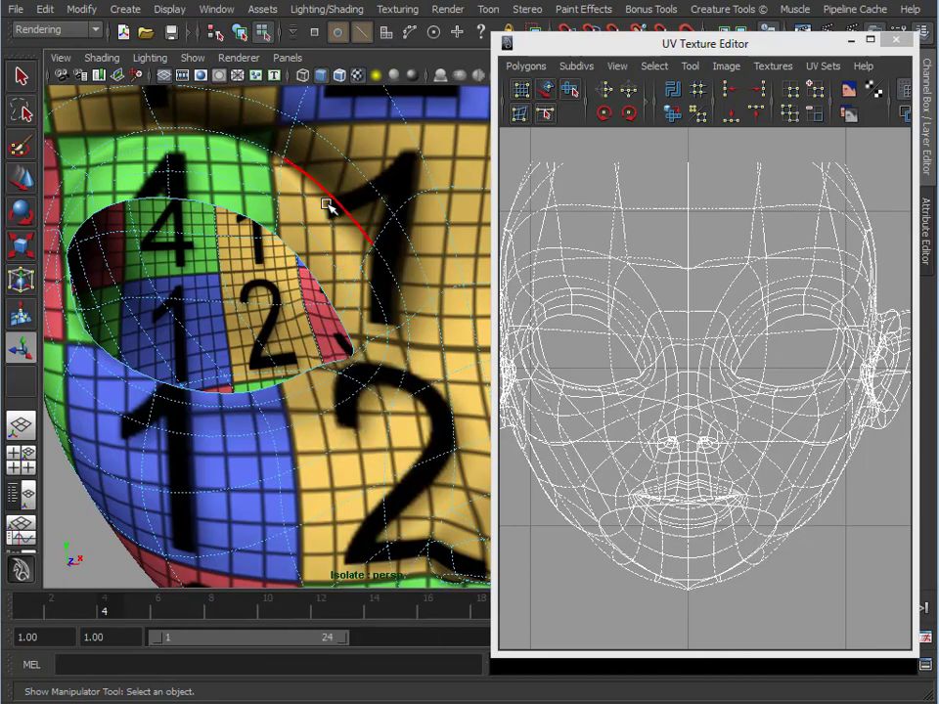
Fill the open eye socket holes on both sides of the head with Fill Hole on their border edges
click(299, 253)
key(space)
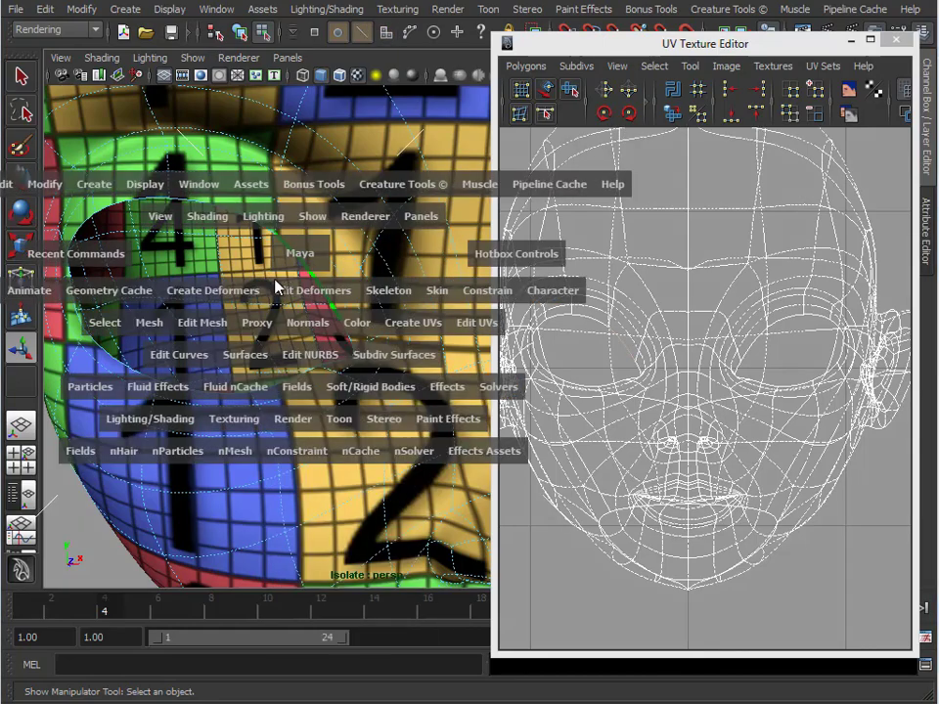
click(150, 323)
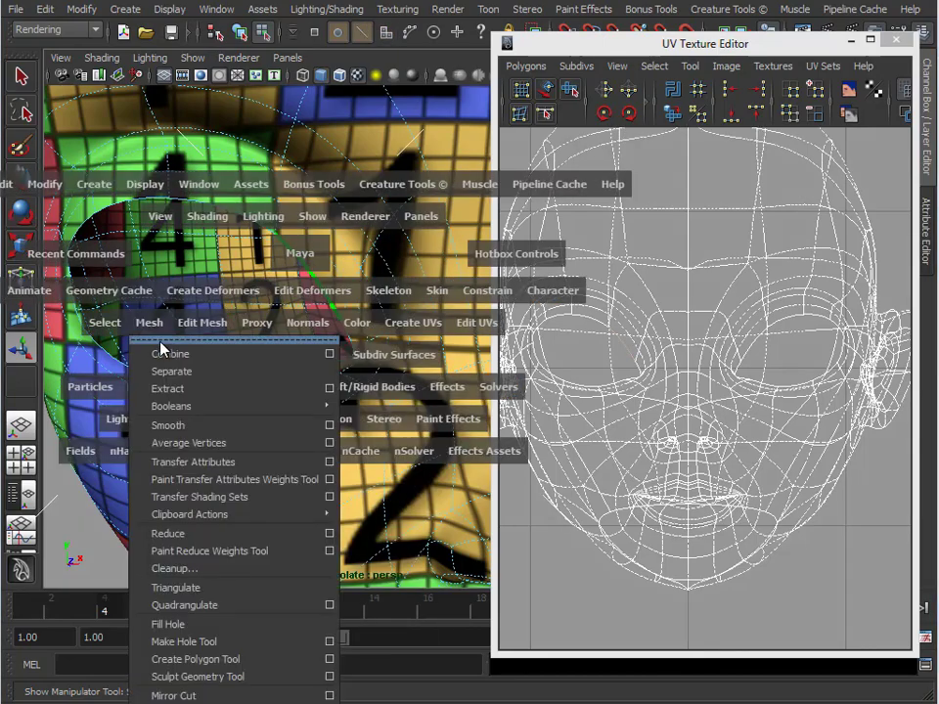
click(207, 622)
alt+drag(207, 620, 209, 457)
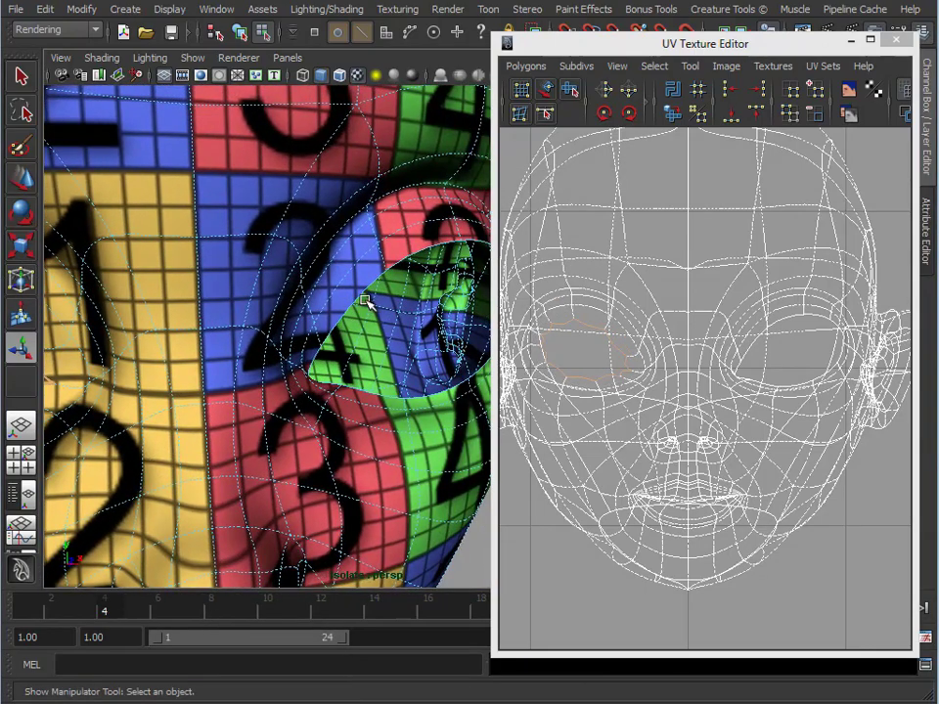
key(g)
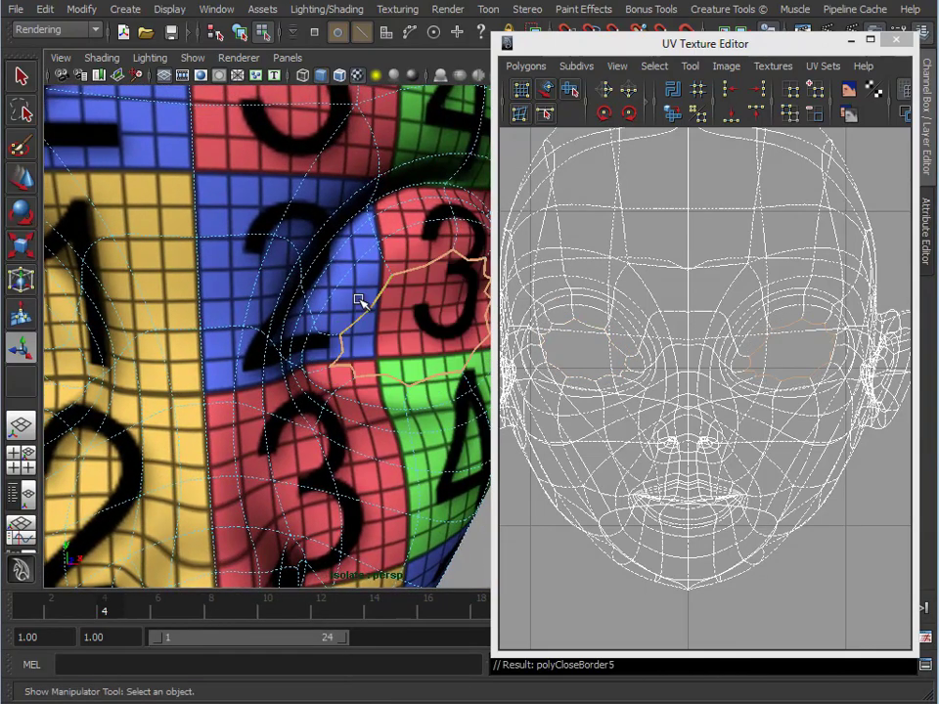
Select all the head UVs and unfold them with the horizontal constraint, followed by the vertical constraint, at 5000 maximum iterations
right_drag(359, 300, 413, 268)
alt+right_drag(780, 442, 716, 353)
drag(614, 248, 869, 517)
right_click(668, 113)
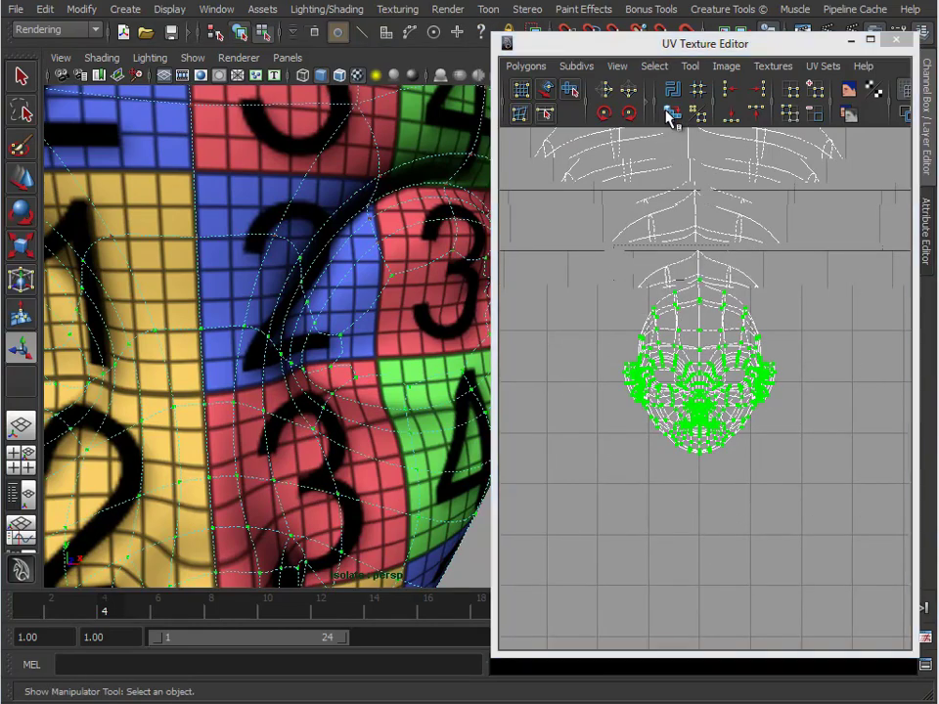
click(225, 342)
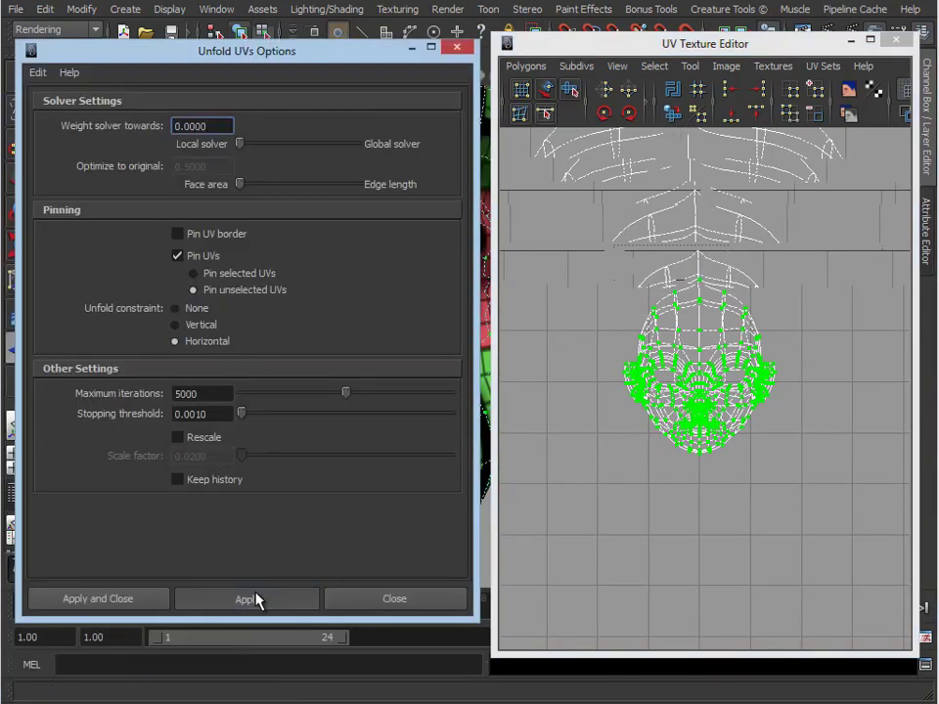
click(256, 598)
click(205, 329)
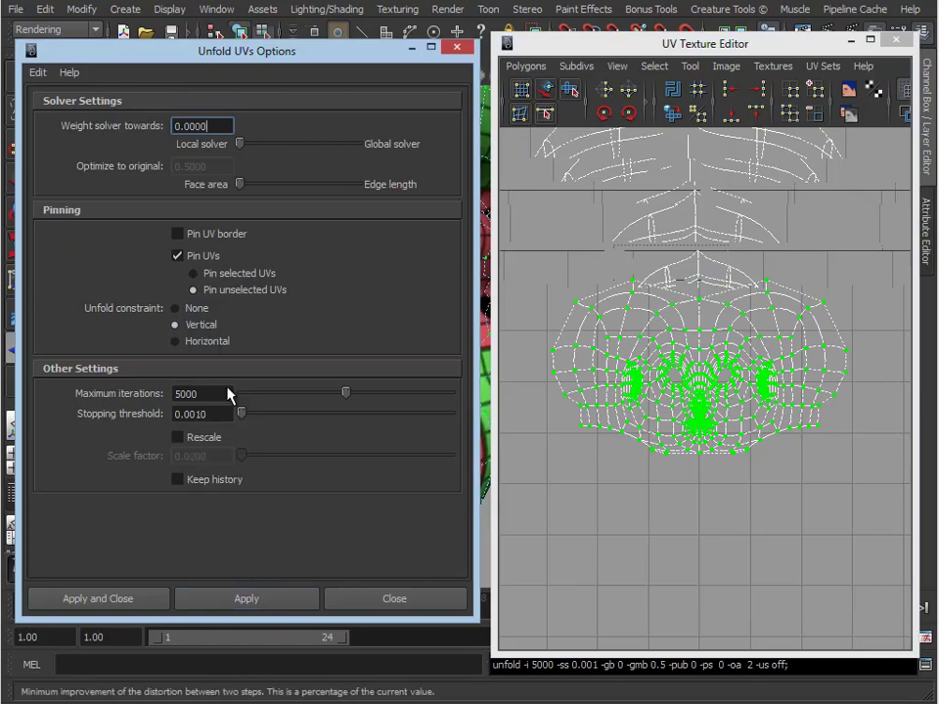
click(268, 599)
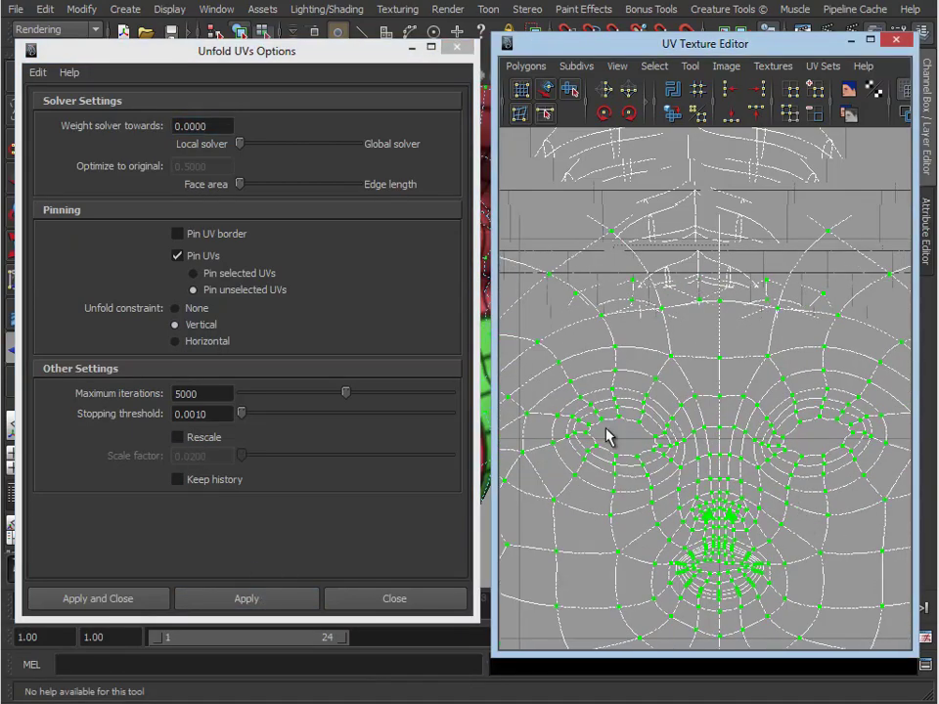
Examine the unfolded UVs around the eyes, mouth and ears, close the Unfold options and check the texture on the deselected head
alt+middle_drag(743, 594, 723, 446)
alt+right_drag(723, 447, 753, 431)
alt+right_drag(719, 485, 637, 404)
alt+middle_drag(749, 404, 589, 452)
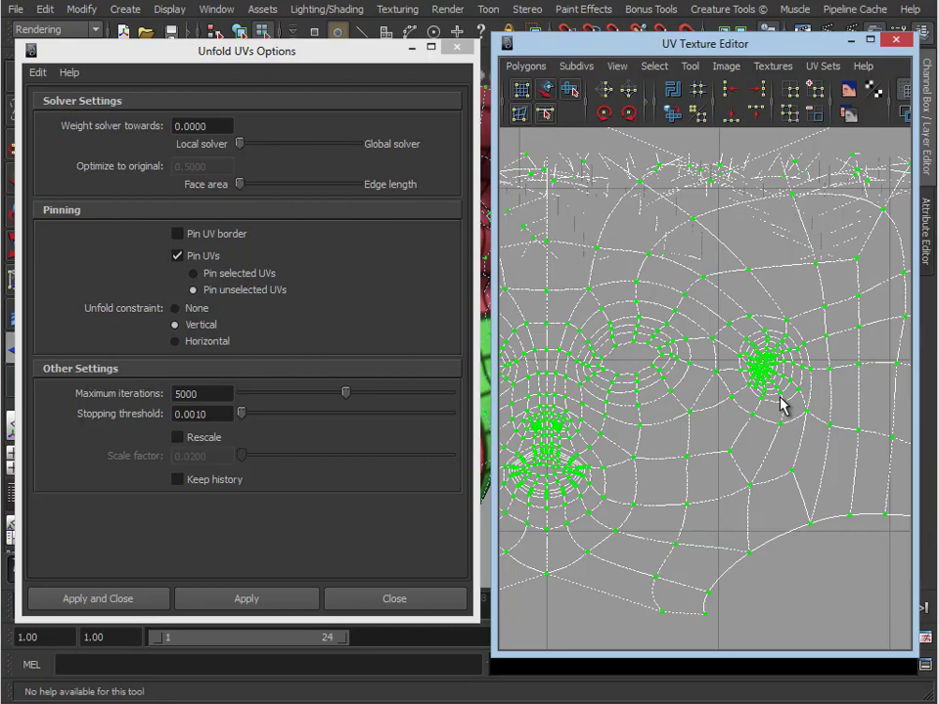
scroll(847, 503, down, 5)
alt+middle_drag(660, 478, 675, 434)
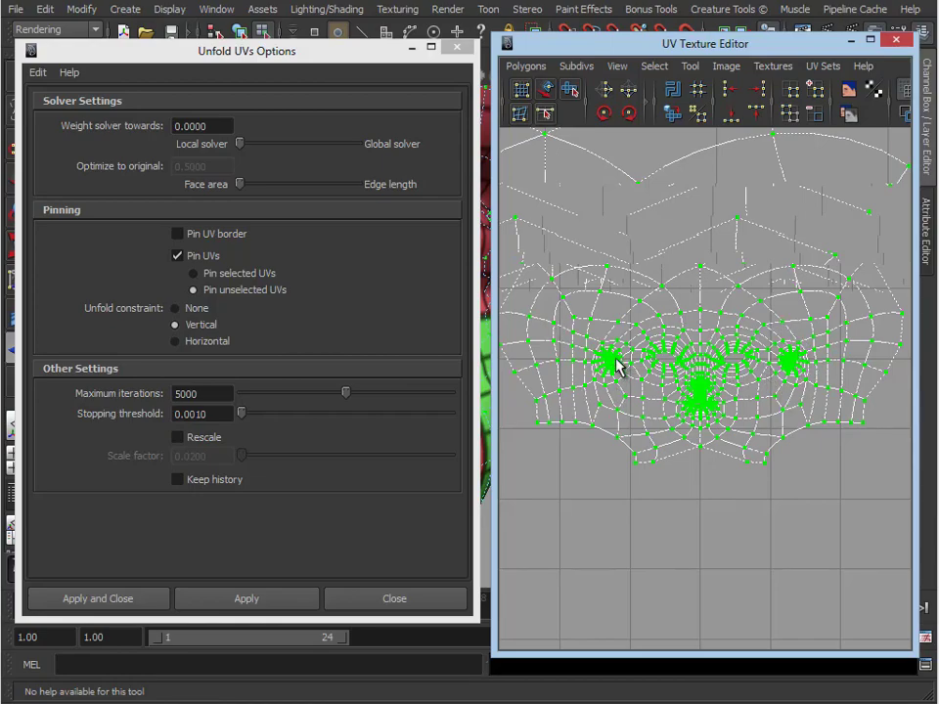
click(459, 49)
right_drag(369, 165, 403, 138)
scroll(317, 365, down, 5)
alt+drag(317, 365, 271, 347)
click(125, 248)
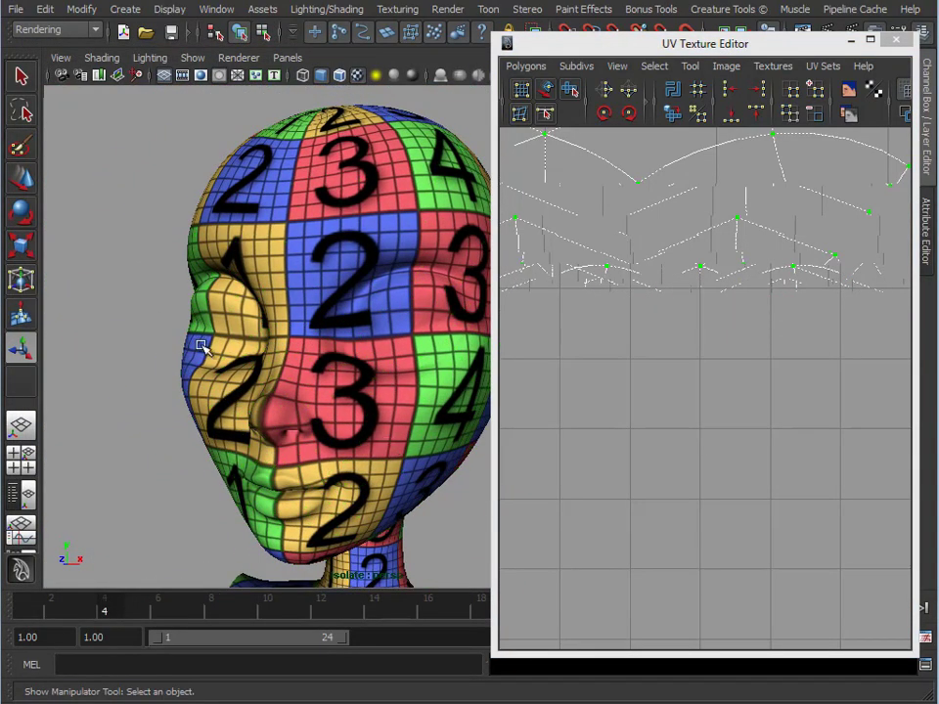
Select the head and delete the two polygons that cap its eye sockets
scroll(346, 352, up, 3)
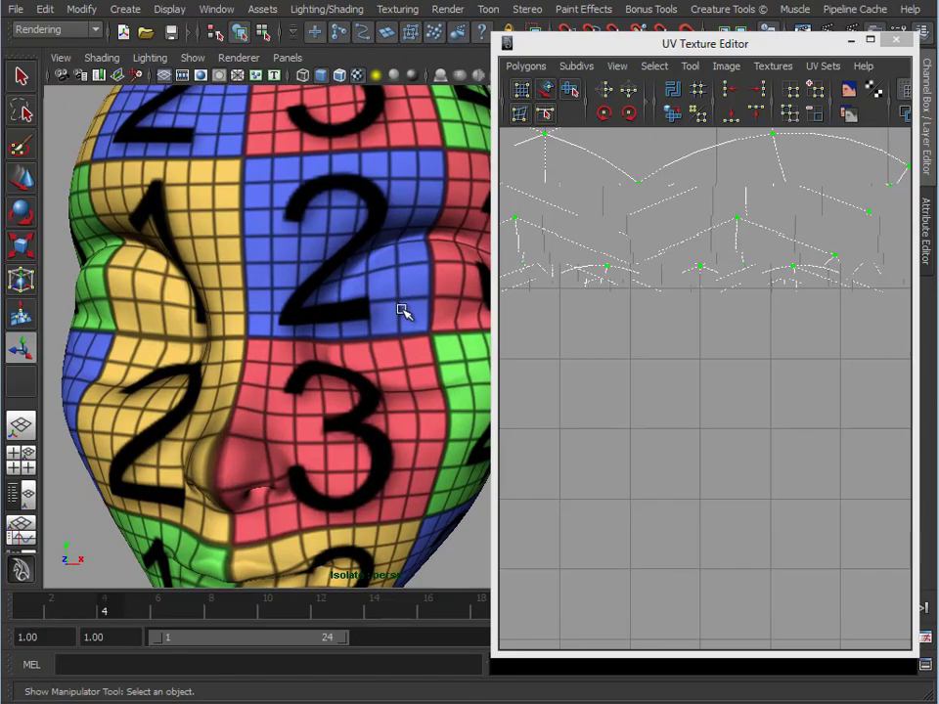
click(401, 311)
scroll(796, 339, up, 5)
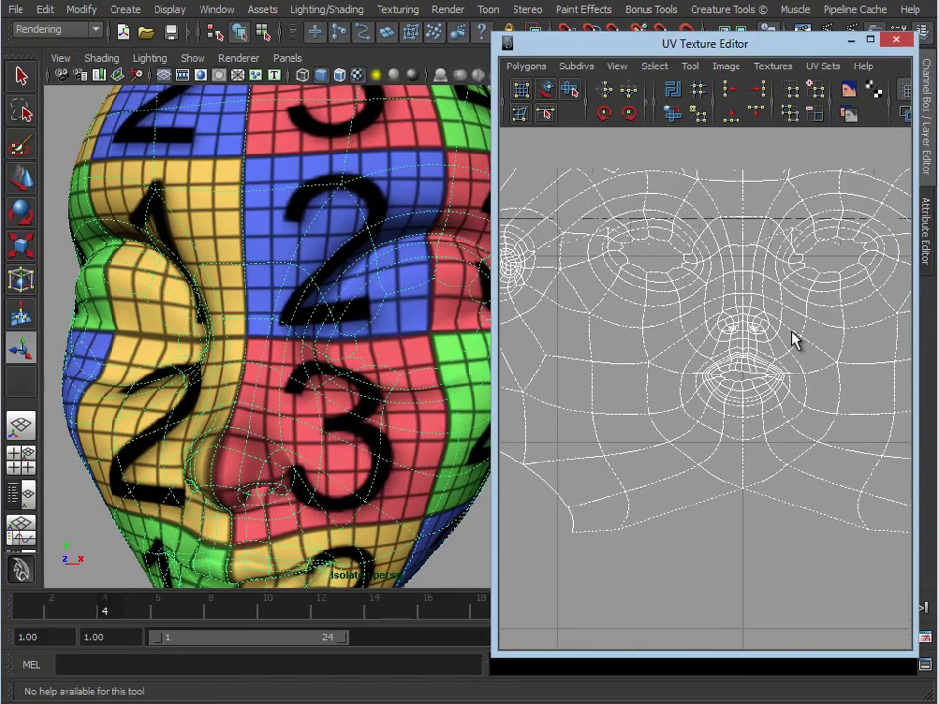
right_drag(381, 347, 383, 393)
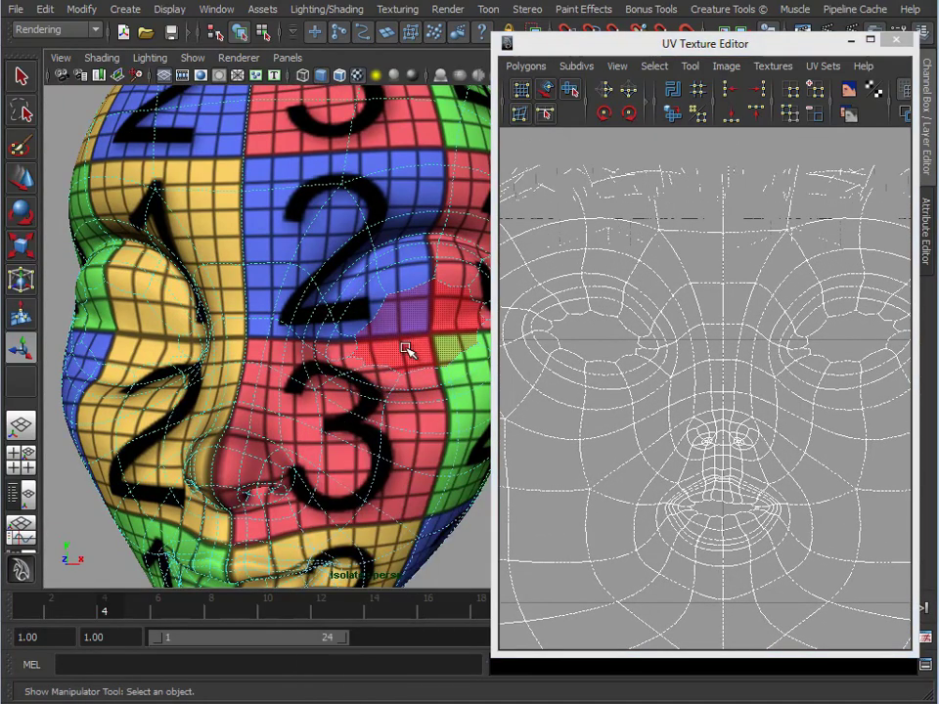
click(421, 315)
shift+click(123, 324)
key(Delete)
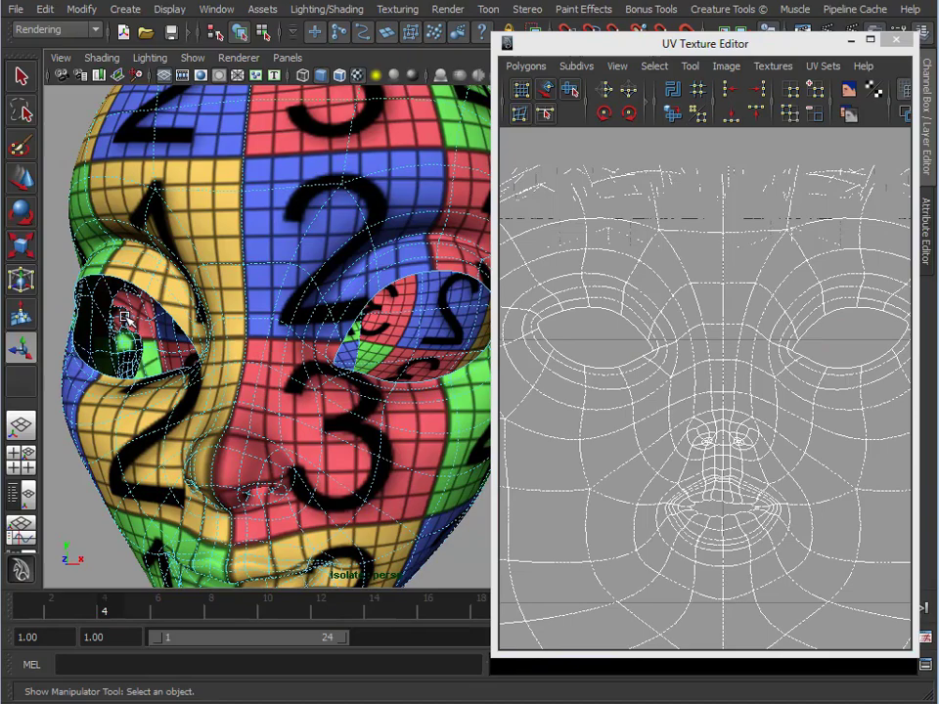
Select the matching innermost upper eyelid UVs of both eyes in the UV layout and move them straight down
right_drag(804, 285, 856, 273)
alt+middle_drag(800, 318, 781, 322)
alt+right_drag(780, 322, 733, 331)
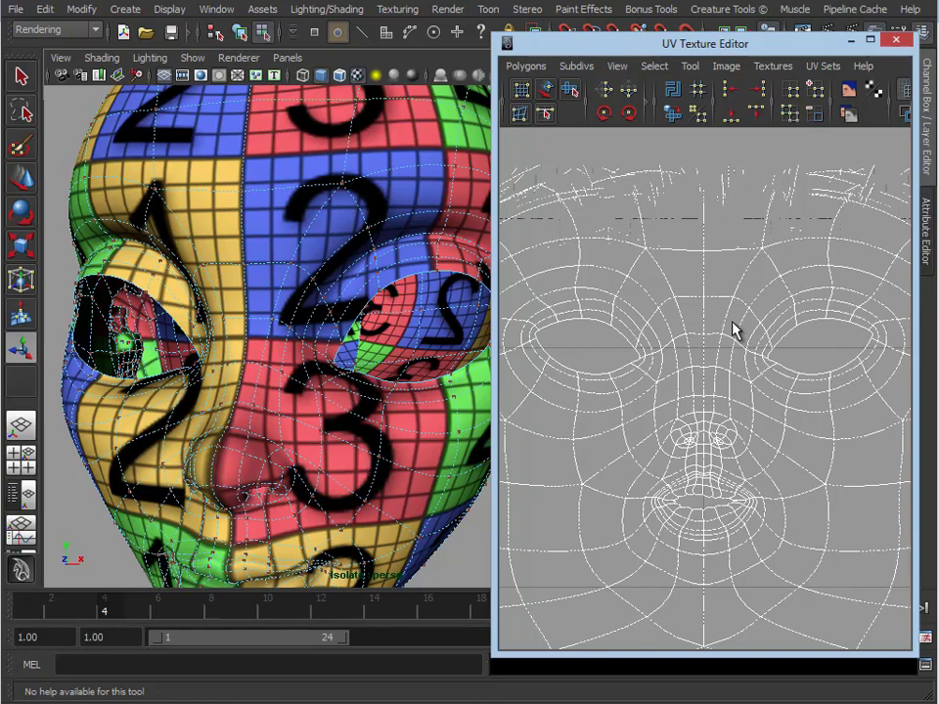
click(795, 325)
mouse_move(603, 327)
mouse_down()
mouse_move(615, 333)
mouse_move(599, 326)
mouse_up()
key(w)
drag(698, 203, 697, 257)
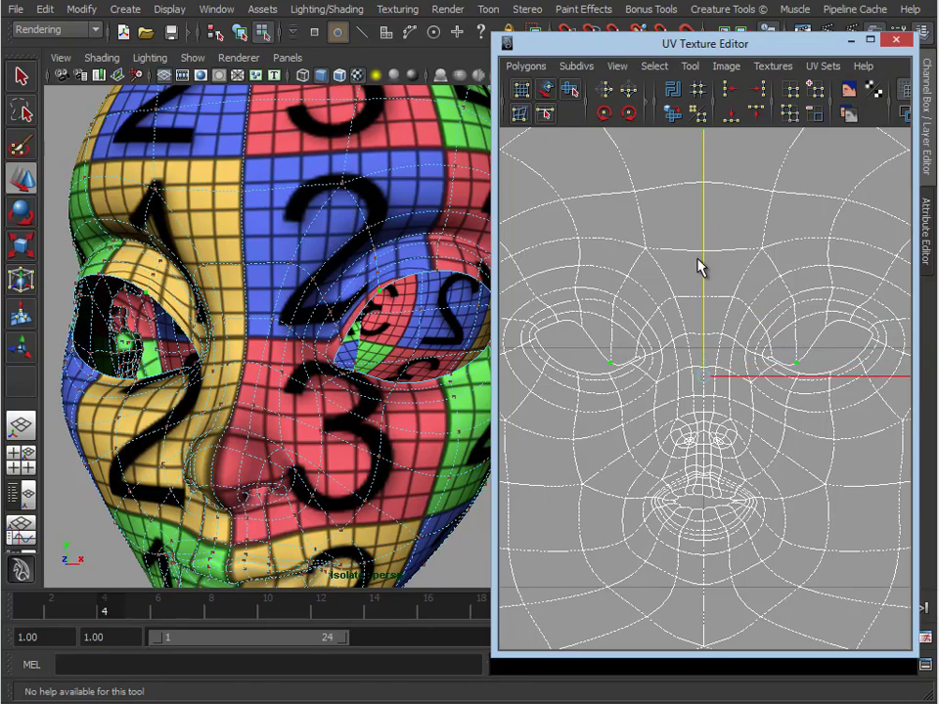
Move the middle and outer pairs of upper eyelid rim UVs straight down on both eyes
drag(824, 327, 829, 334)
shift+drag(578, 322, 592, 343)
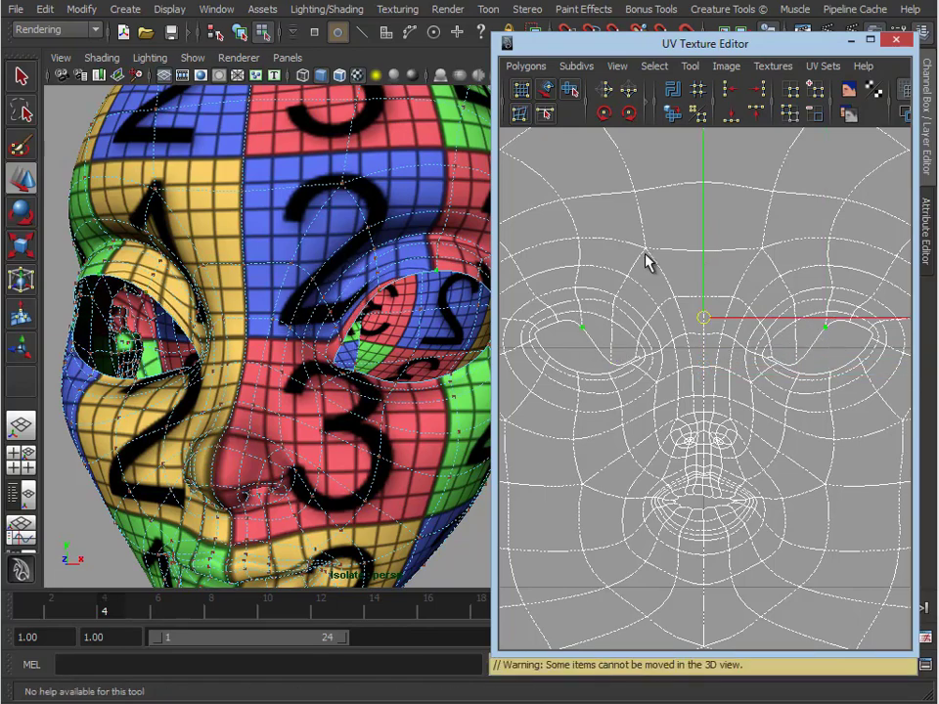
drag(696, 180, 694, 216)
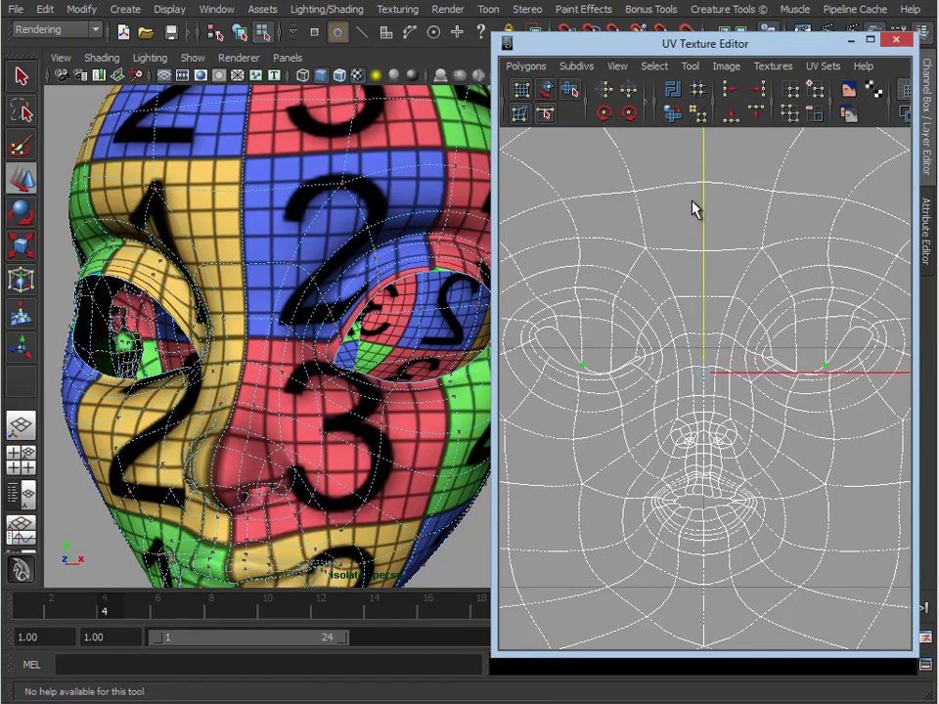
click(556, 325)
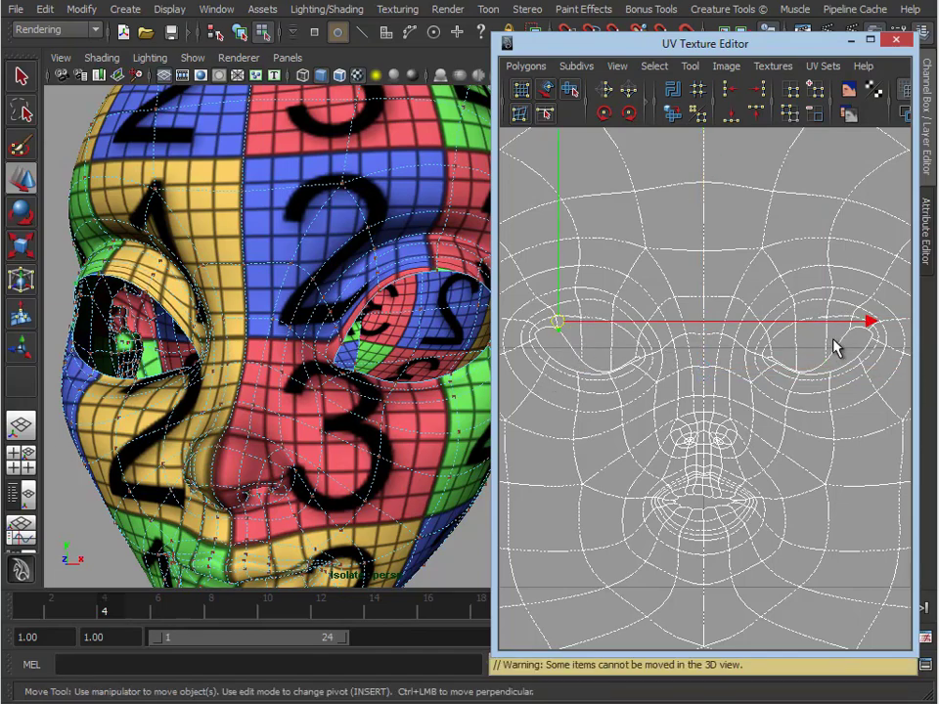
shift+click(866, 323)
drag(708, 178, 711, 214)
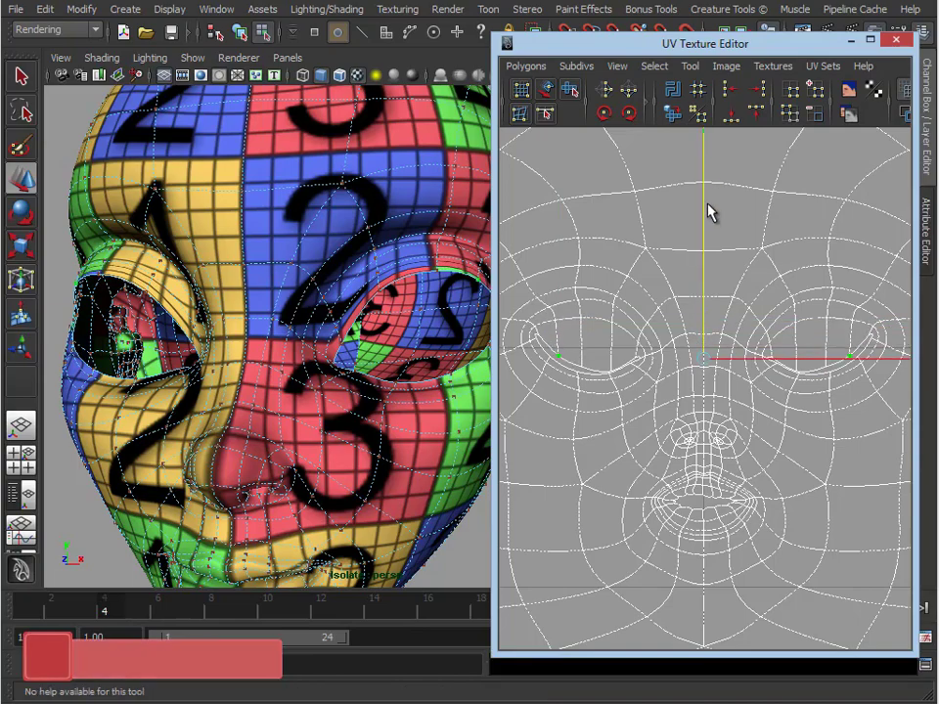
Select the middle and outer UVs in the row above the upper eyelid rim on both eyes and lower them slightly
click(575, 326)
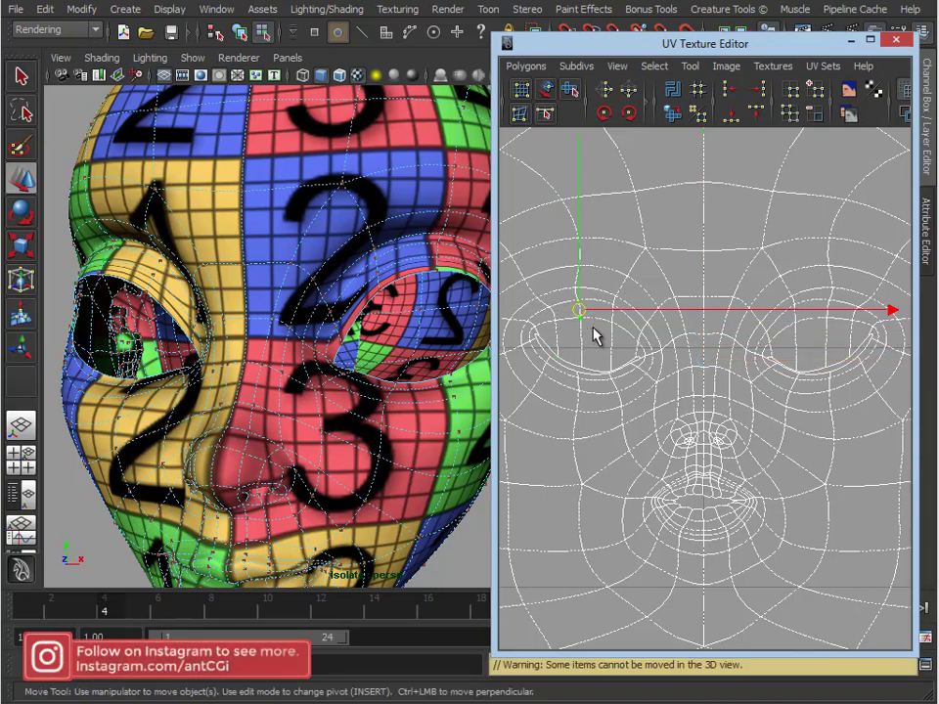
shift+drag(551, 315, 562, 328)
shift+drag(817, 330, 859, 315)
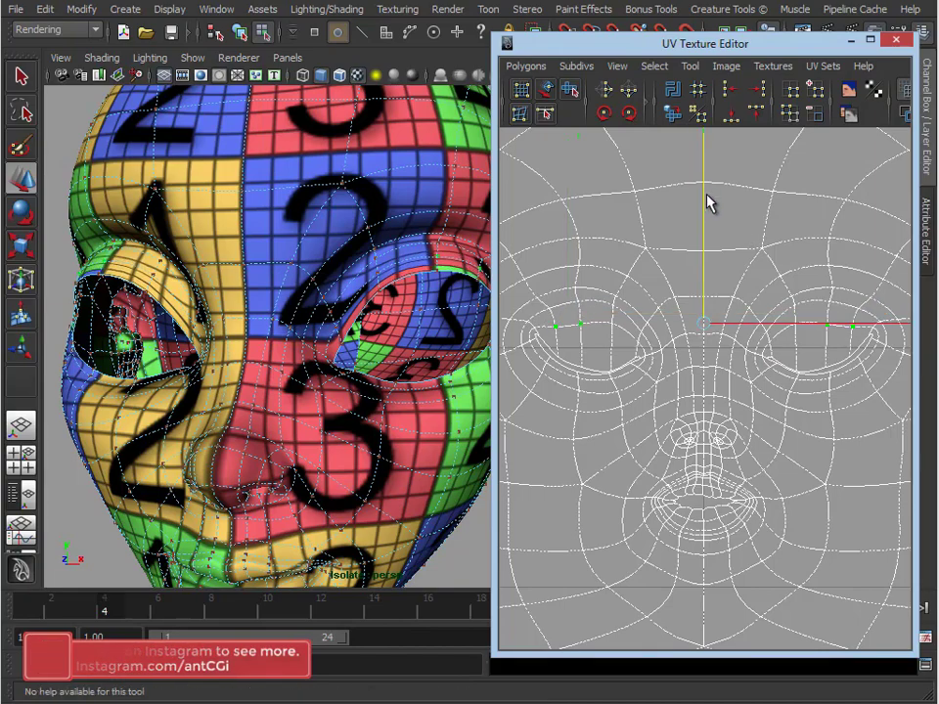
middle_drag(719, 203, 724, 211)
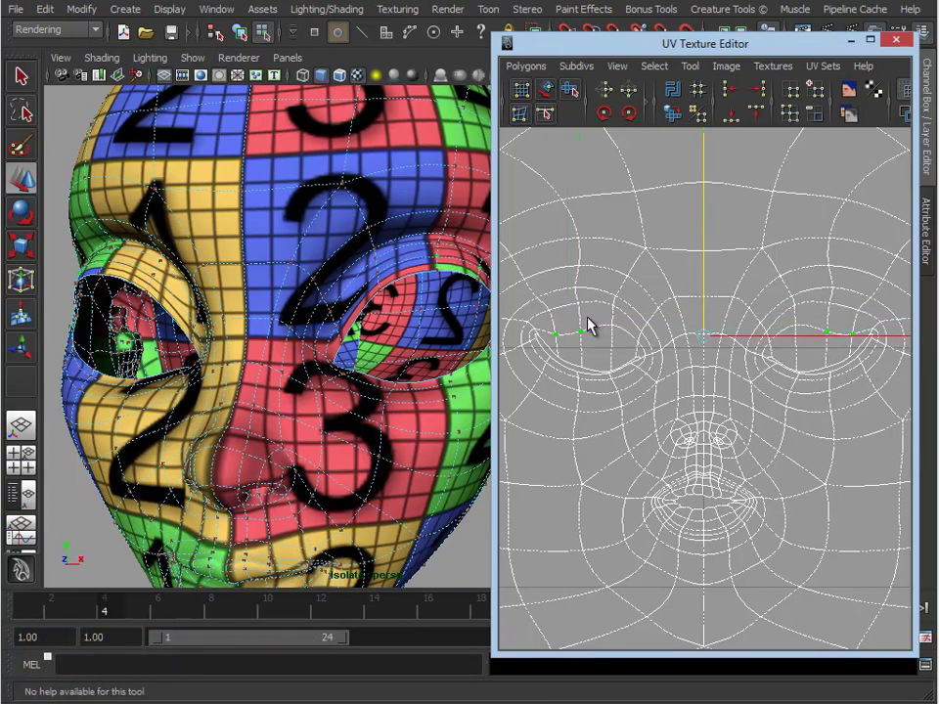
Lower the middle and inner UVs of that upper eyelid row on both eyes, then move the inner pair down further
drag(595, 343, 617, 351)
shift+click(834, 331)
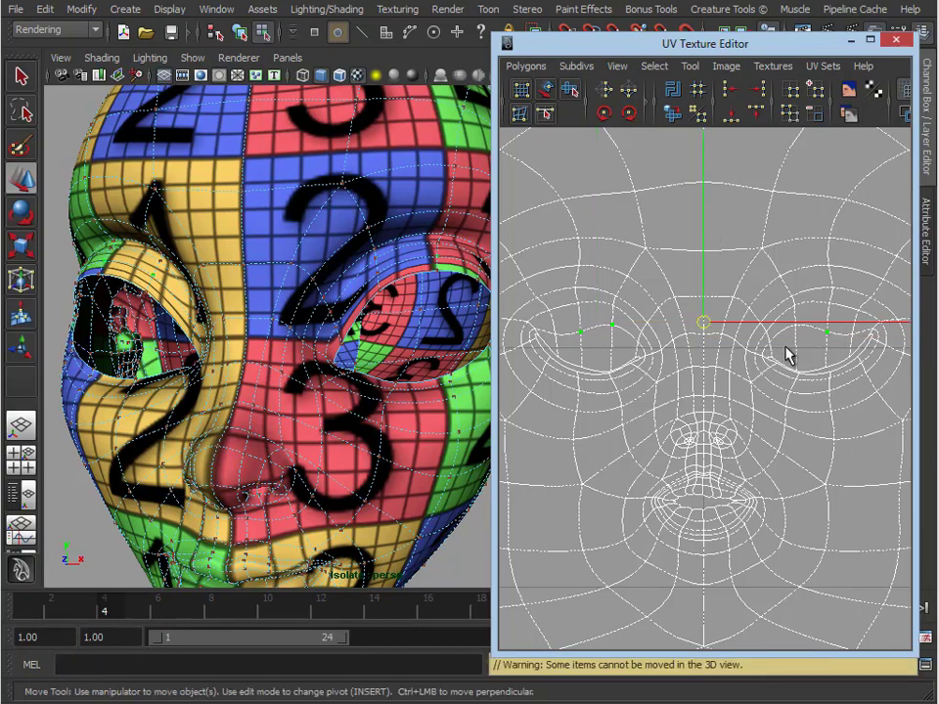
shift+click(804, 323)
middle_drag(702, 201, 706, 222)
click(606, 330)
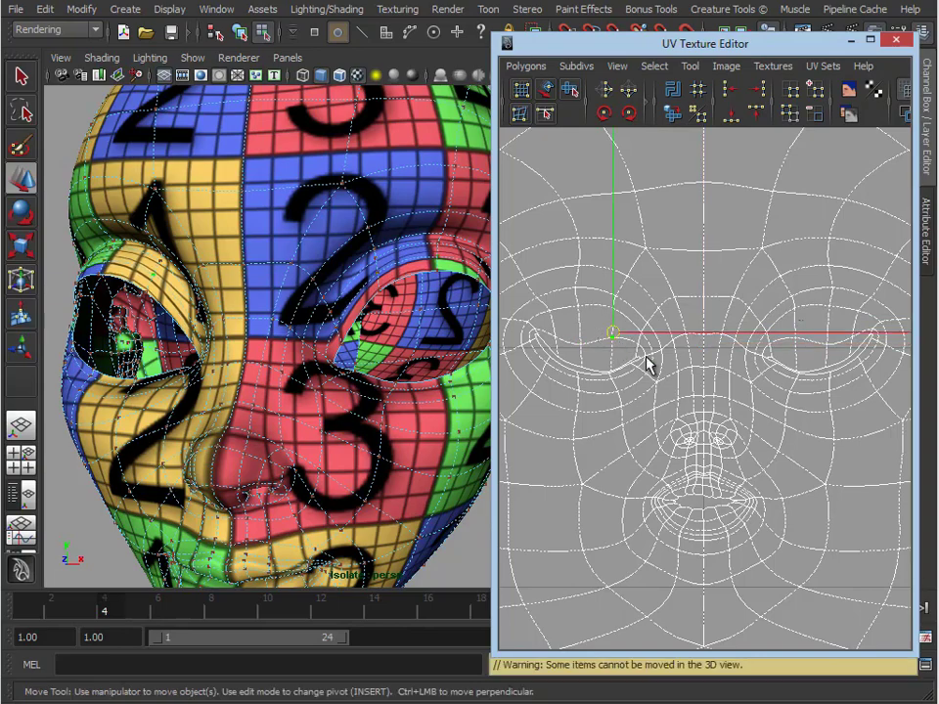
shift+click(792, 338)
middle_drag(707, 227, 706, 253)
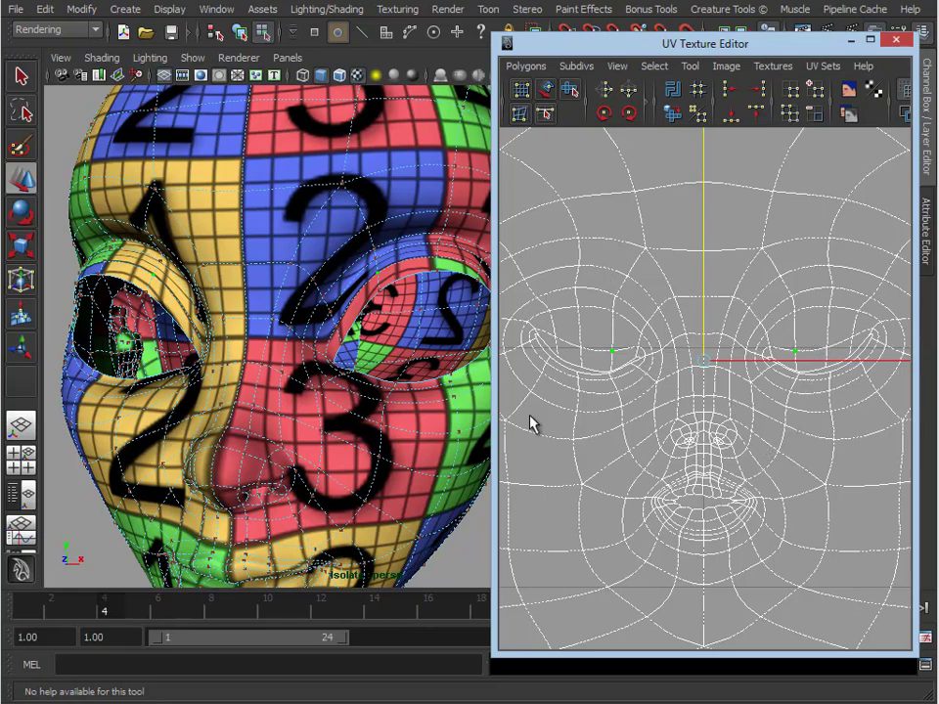
Return the head to object mode, deselect it and close the UV Texture Editor
alt+drag(242, 322, 145, 283)
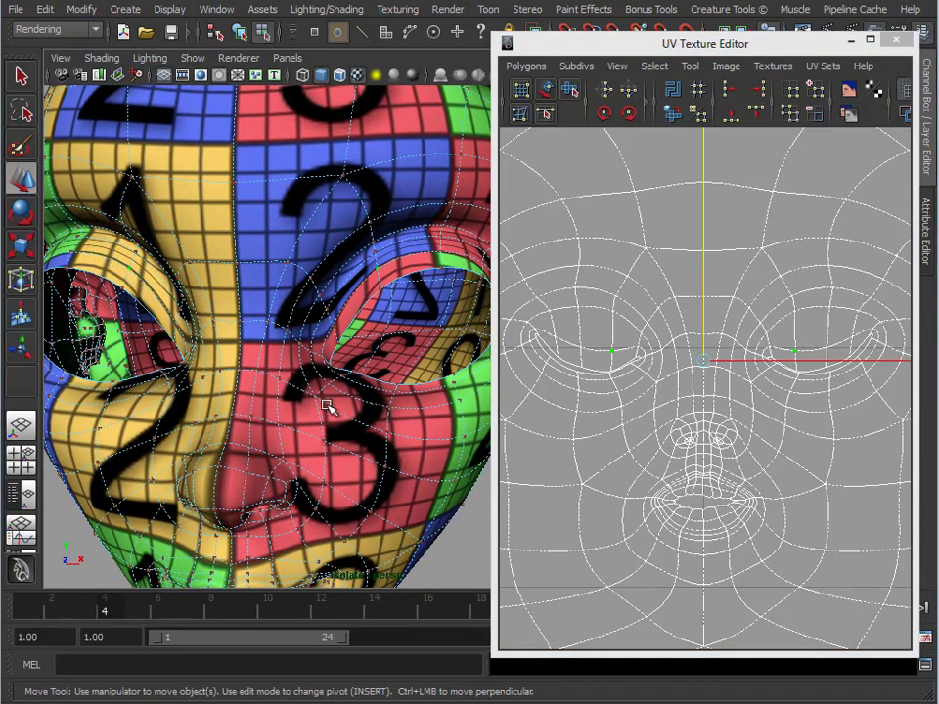
scroll(156, 323, down, 5)
right_drag(257, 200, 328, 178)
click(146, 156)
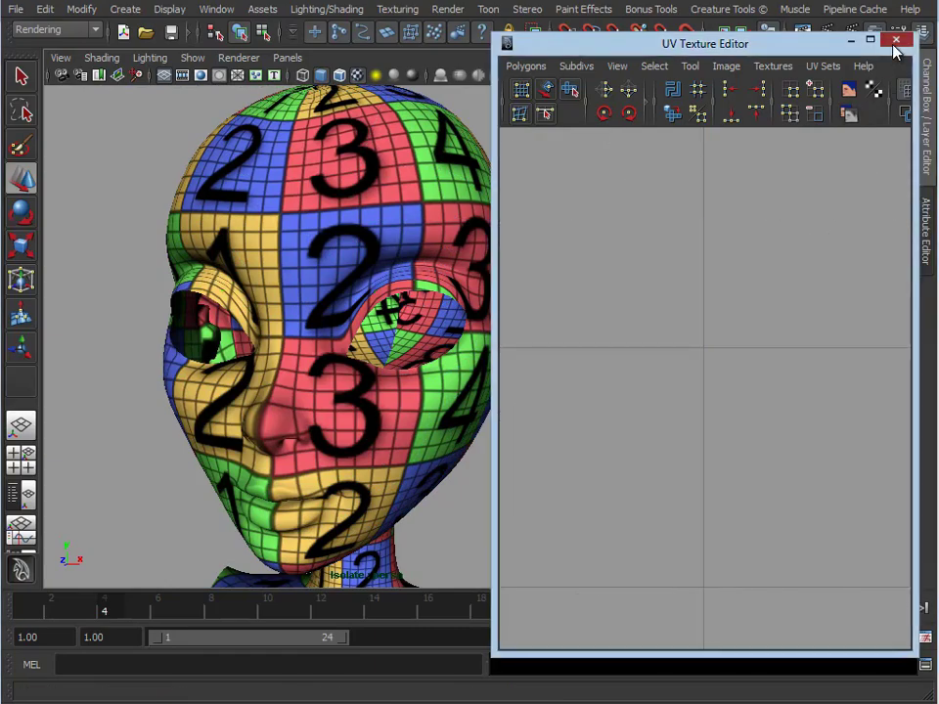
click(896, 42)
Examine the checker texture on the head and torso together from several angles, leaving nothing selected
click(353, 384)
alt+right_drag(494, 460, 366, 445)
alt+middle_drag(366, 445, 429, 262)
alt+right_drag(428, 262, 231, 276)
click(377, 385)
click(407, 292)
alt+drag(563, 343, 513, 375)
alt+middle_drag(513, 376, 511, 343)
alt+right_drag(512, 343, 463, 343)
alt+drag(464, 344, 449, 335)
alt+middle_drag(449, 334, 448, 305)
alt+right_drag(447, 304, 472, 302)
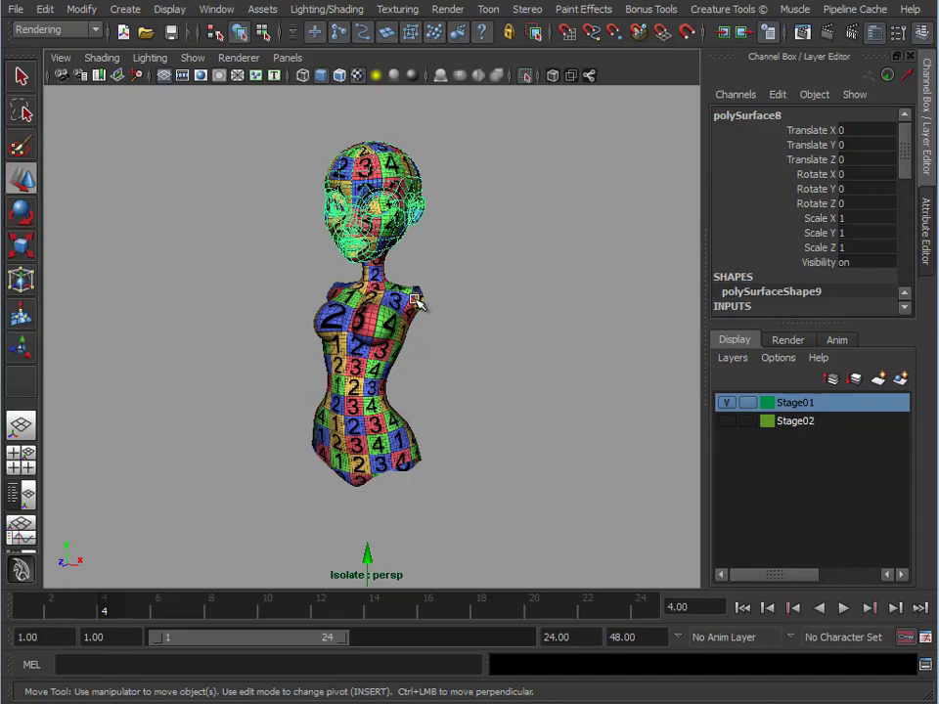
alt+drag(419, 383, 237, 324)
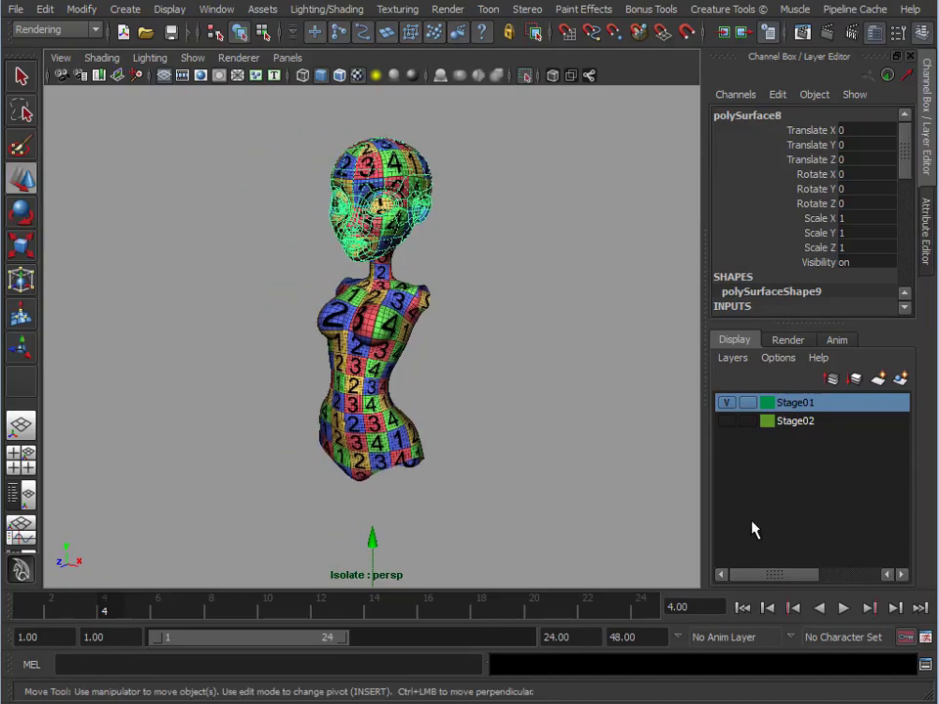
click(484, 280)
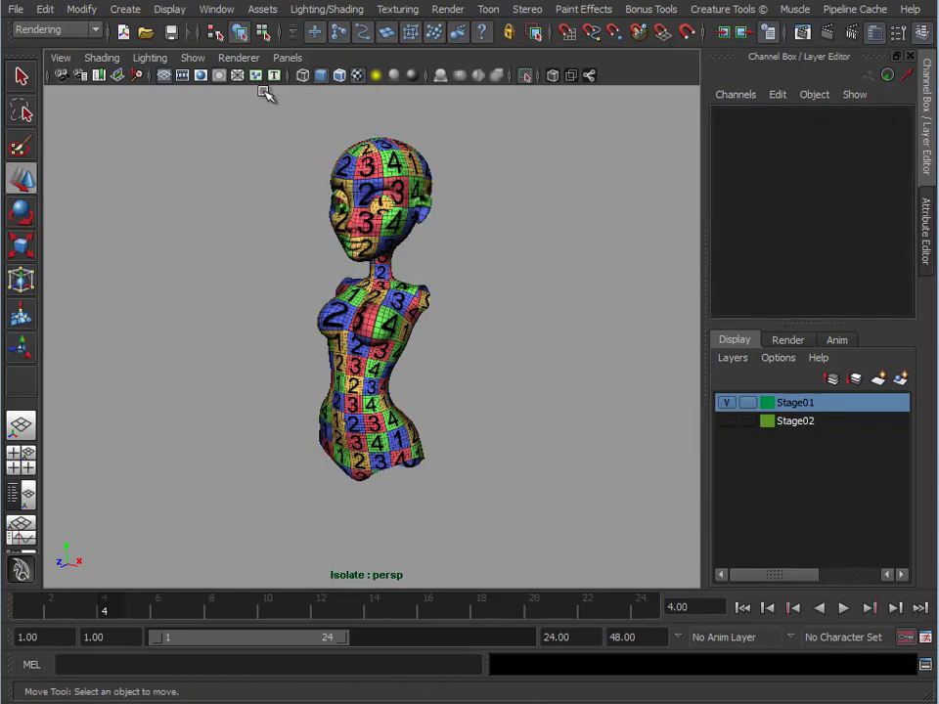
Turn off the isolated view to show the whole character and hide the Stage01 layer
click(192, 58)
mouse_move(217, 86)
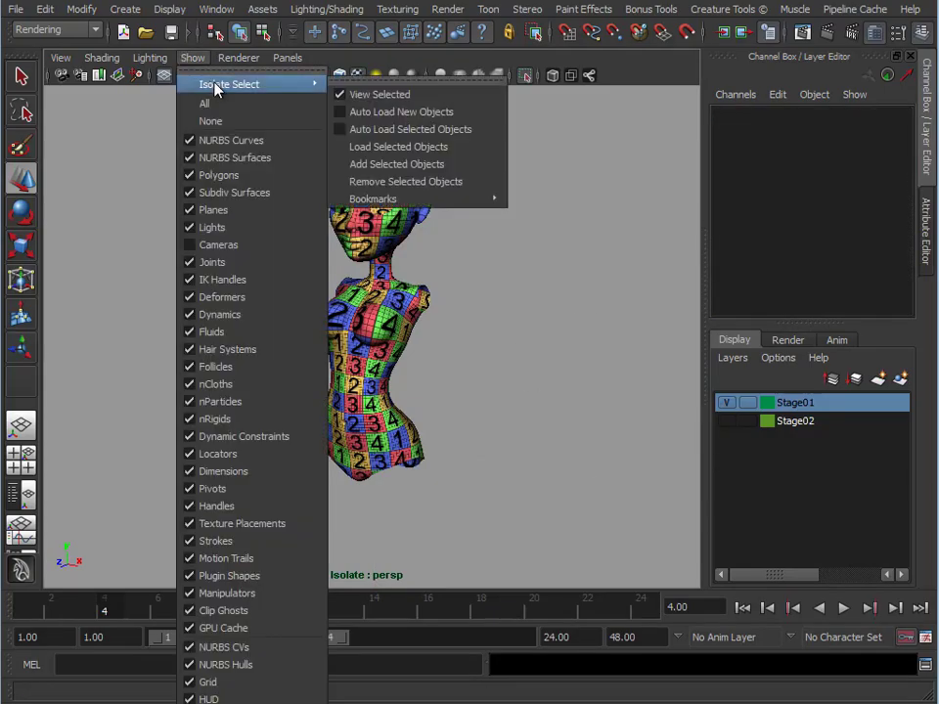
click(367, 94)
mouse_move(445, 362)
alt+mouse_down()
mouse_move(490, 387)
mouse_move(450, 349)
alt+mouse_up()
alt+right_drag(451, 349, 280, 270)
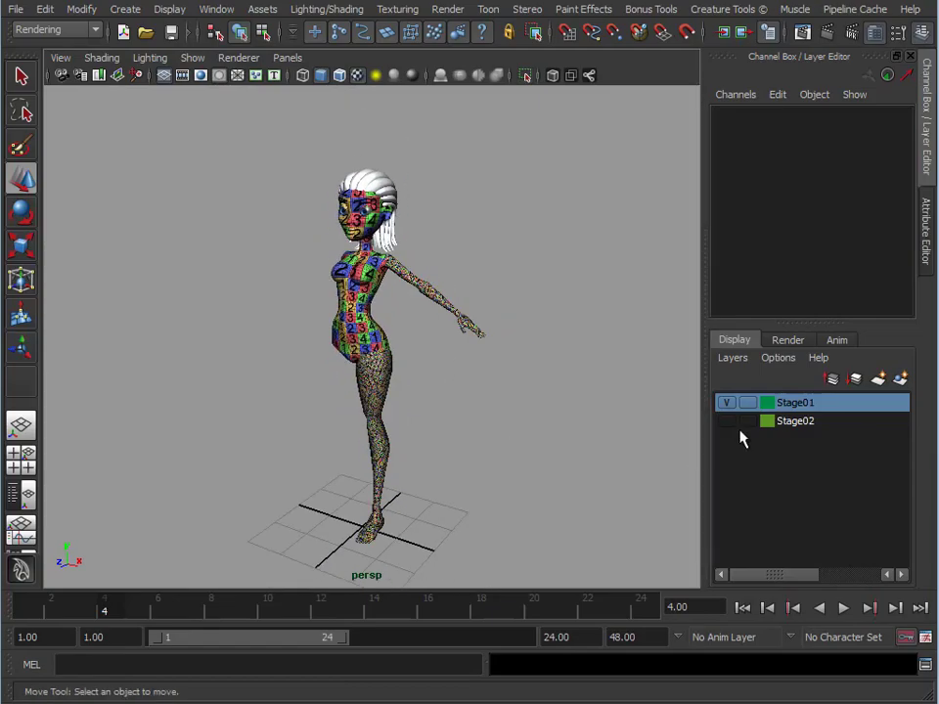
click(726, 403)
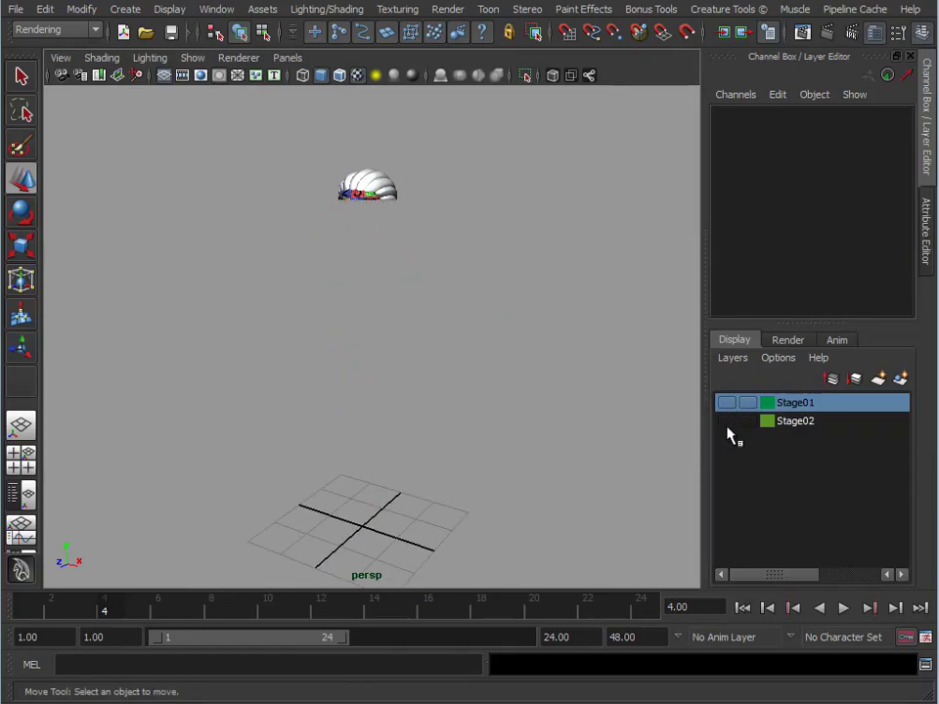
Show the Stage02 layer and bring its checker-textured character into view from torso to head
click(728, 423)
alt+middle_drag(331, 385, 337, 349)
alt+right_drag(339, 344, 619, 353)
alt+middle_drag(462, 299, 466, 338)
alt+drag(466, 337, 494, 333)
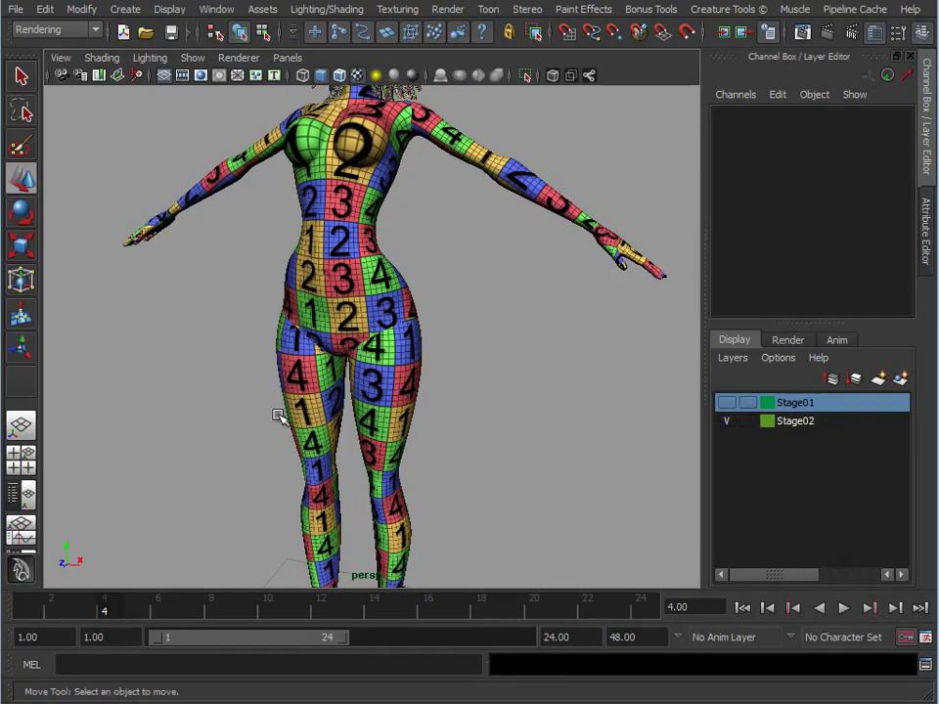
alt+middle_drag(384, 217, 359, 389)
Examine the hair and the whole Stage02 character down to the feet from several angles
click(306, 104)
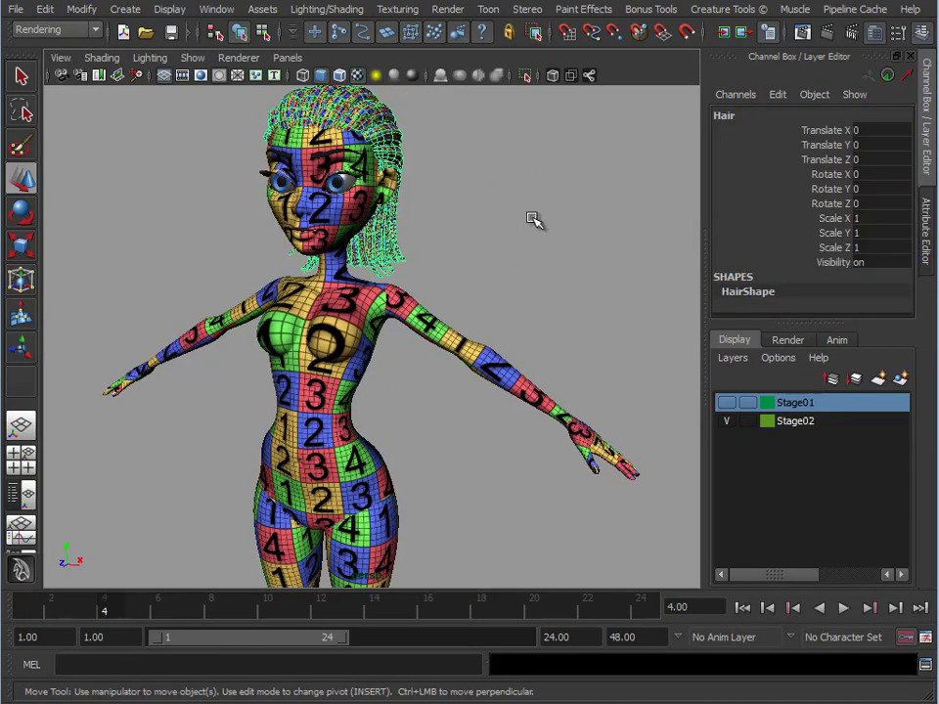
click(559, 321)
mouse_move(559, 321)
alt+mouse_down()
mouse_move(279, 304)
mouse_move(546, 305)
alt+mouse_up()
alt+right_drag(545, 305, 370, 358)
alt+drag(376, 350, 383, 373)
alt+middle_drag(382, 373, 431, 301)
alt+middle_drag(458, 436, 452, 266)
alt+drag(453, 266, 513, 322)
alt+right_drag(513, 322, 350, 361)
Select the Body mesh and open the UV Texture Editor for it, clear of the character
click(391, 267)
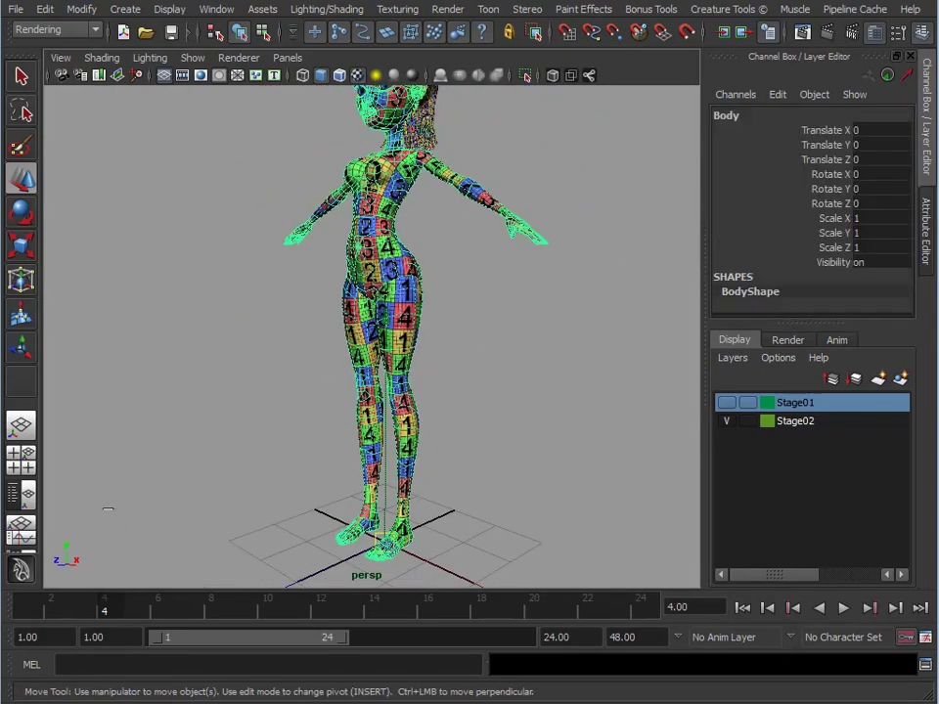
click(217, 10)
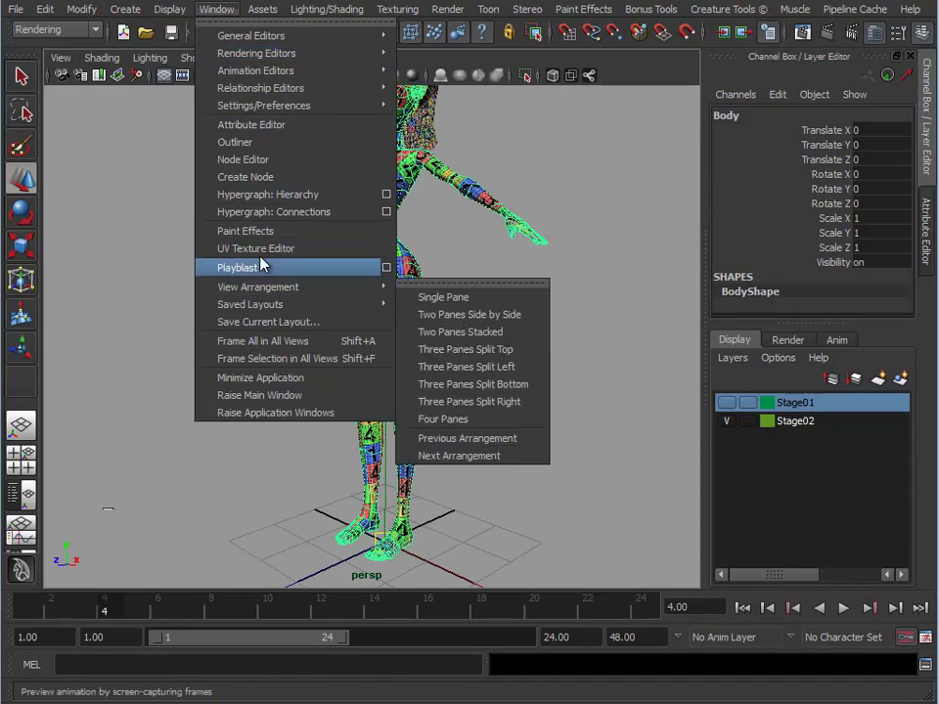
click(260, 250)
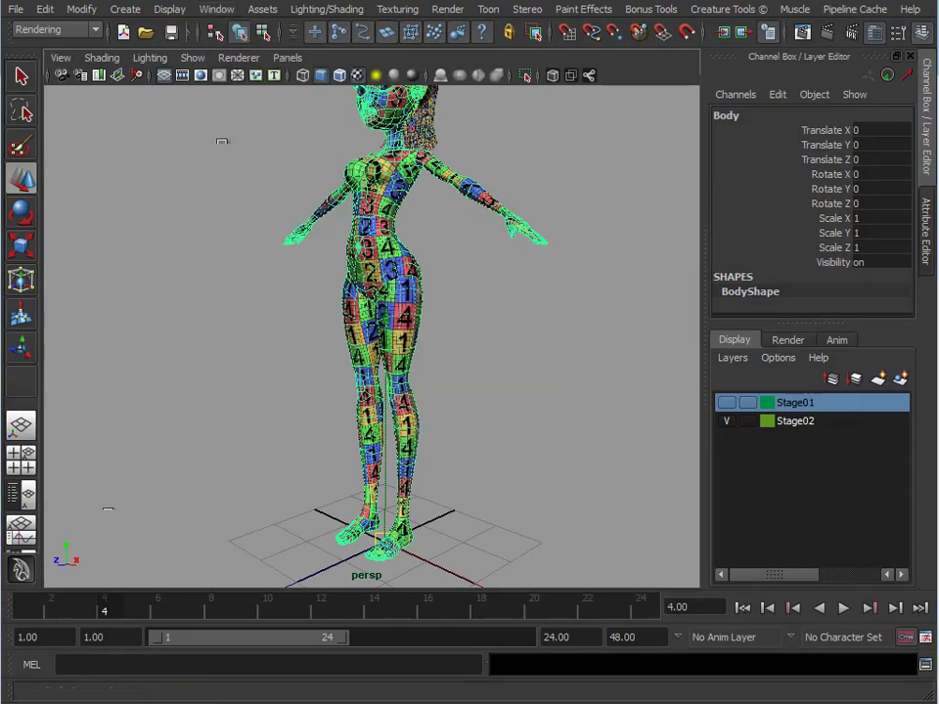
drag(602, 59, 686, 26)
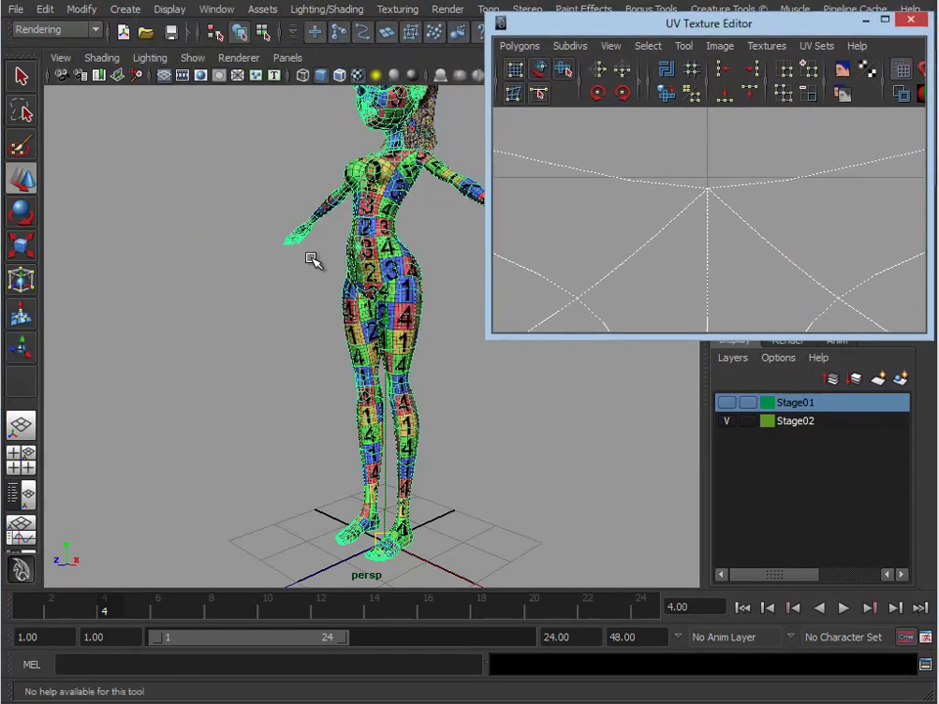
Enlarge the UV Texture Editor and examine the body's complete UV layout within the 0 to 1 space
alt+drag(310, 259, 213, 303)
alt+middle_drag(213, 303, 240, 337)
alt+right_drag(240, 337, 334, 224)
drag(492, 336, 375, 587)
alt+right_drag(431, 499, 59, 229)
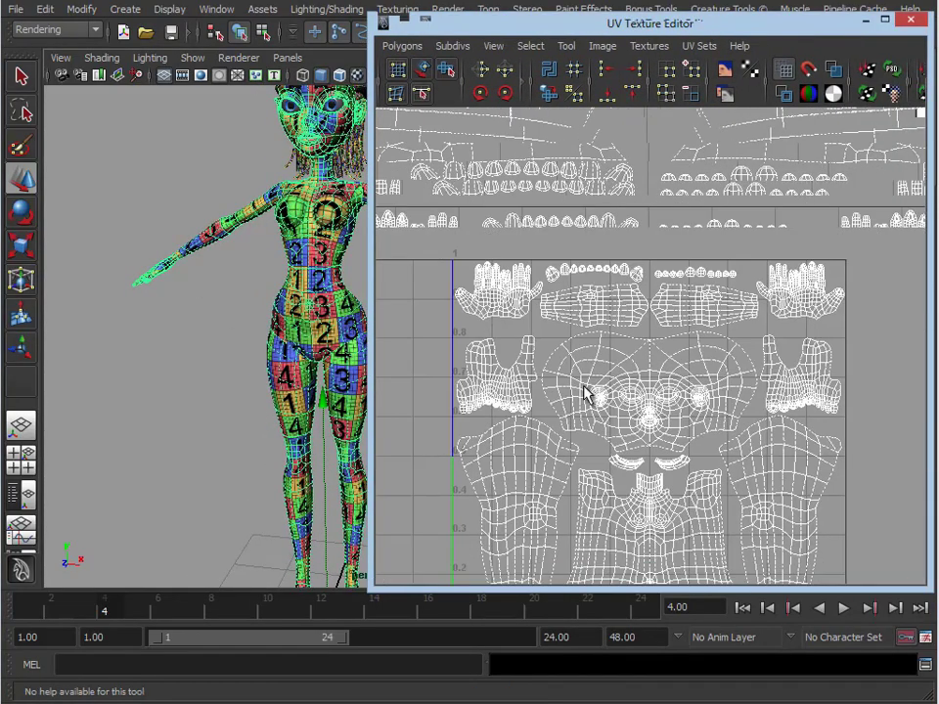
alt+middle_drag(627, 380, 634, 252)
scroll(675, 266, up, 2)
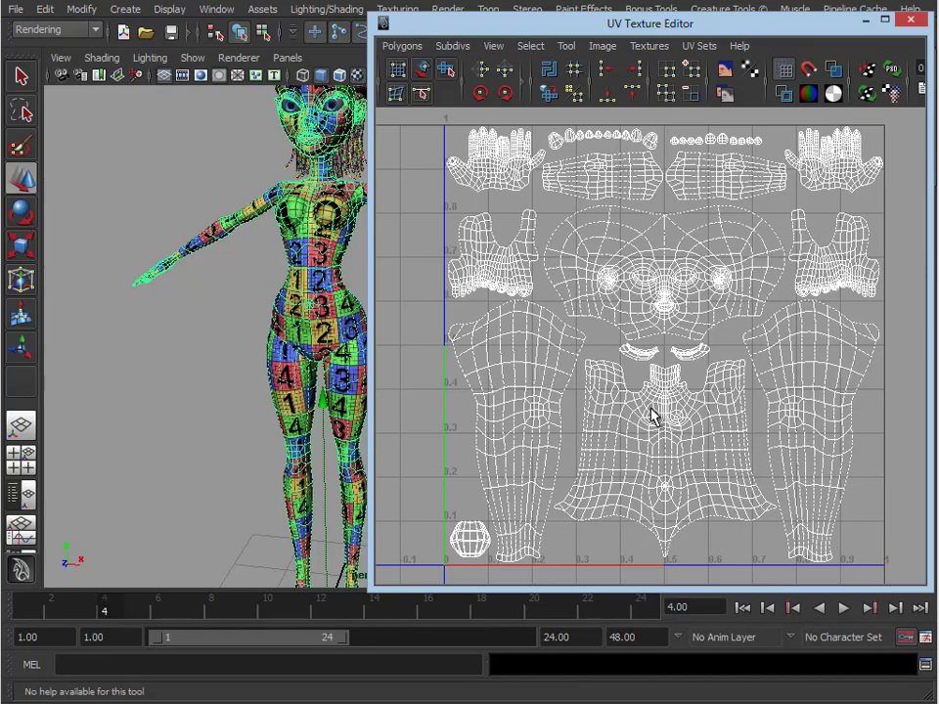
Close the UV Texture Editor and deselect the body
click(909, 20)
alt+middle_drag(305, 318, 349, 364)
alt+right_drag(356, 364, 513, 350)
click(475, 426)
Examine the checker texture on the legs, torso, arms, face and hair of the Stage02 character from several angles
alt+middle_drag(472, 432, 474, 293)
alt+drag(474, 294, 475, 310)
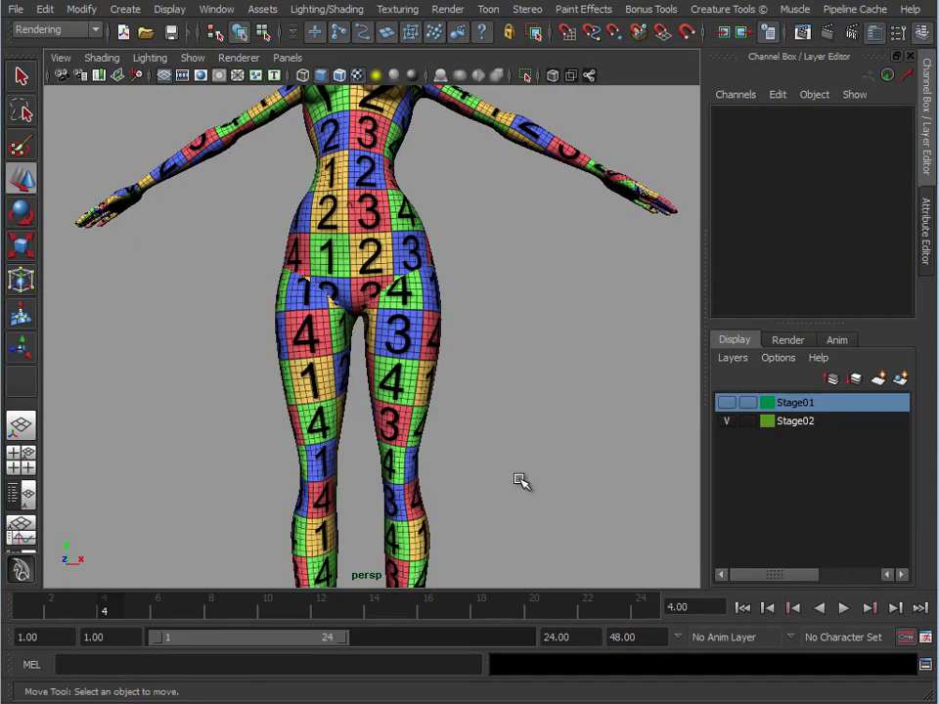
alt+middle_drag(522, 482, 508, 289)
alt+right_drag(509, 453, 486, 408)
alt+drag(486, 407, 413, 434)
alt+middle_drag(423, 259, 428, 491)
alt+drag(411, 331, 464, 324)
alt+middle_drag(448, 289, 442, 484)
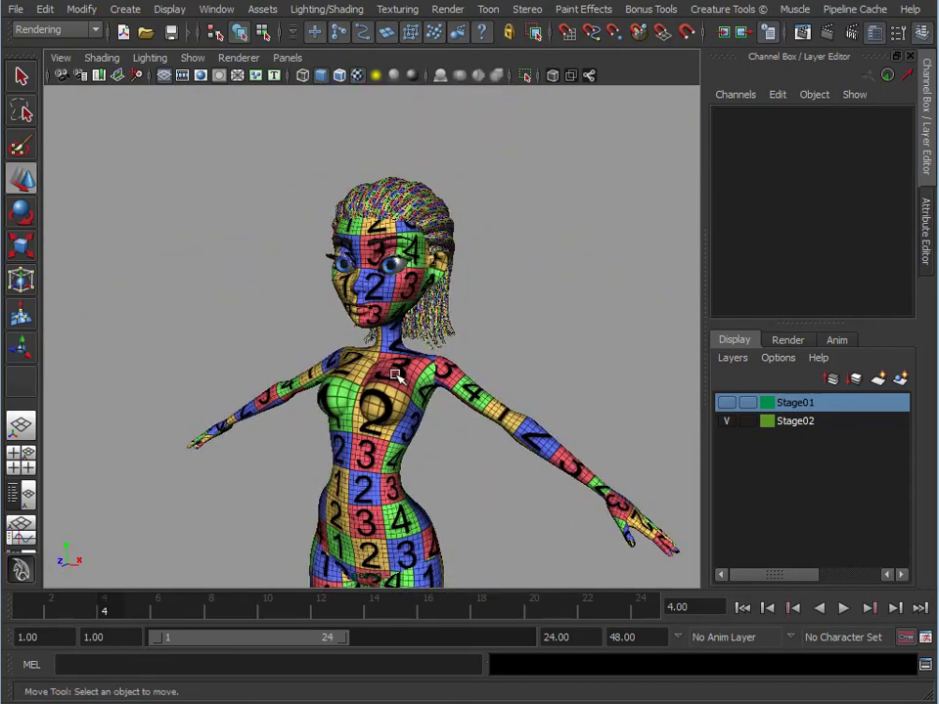
alt+middle_drag(384, 281, 370, 362)
alt+right_drag(401, 356, 537, 333)
alt+drag(536, 331, 360, 193)
alt+drag(401, 335, 468, 332)
alt+right_drag(467, 332, 511, 320)
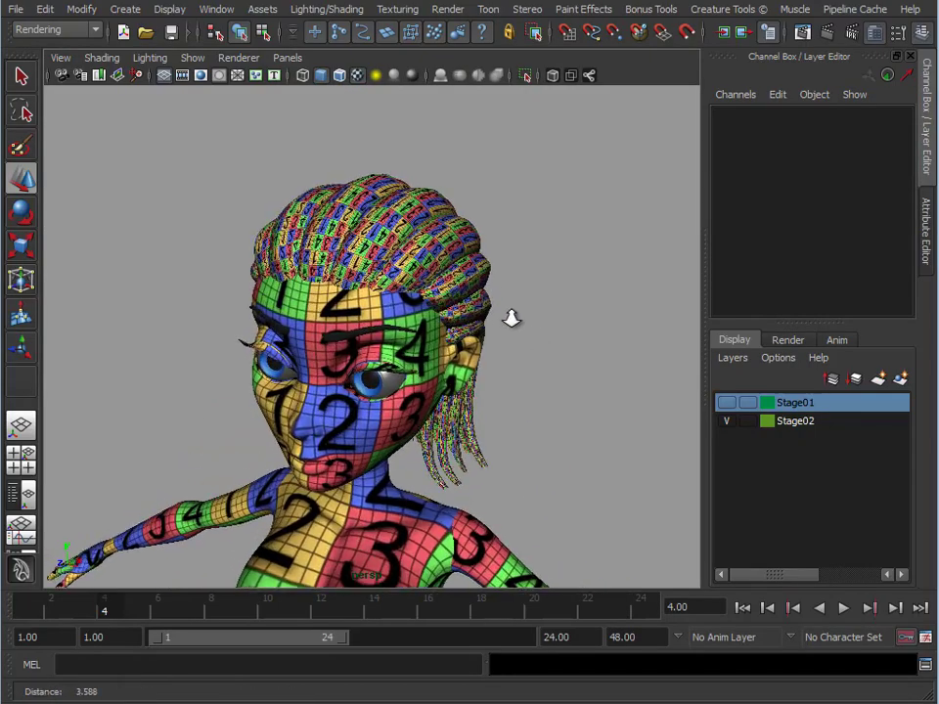
alt+drag(508, 300, 528, 282)
alt+right_drag(528, 281, 391, 303)
alt+middle_drag(442, 469, 440, 299)
alt+right_drag(484, 322, 444, 376)
alt+drag(448, 378, 396, 367)
alt+right_drag(391, 367, 369, 368)
alt+middle_drag(369, 369, 380, 513)
alt+right_drag(416, 431, 542, 385)
alt+drag(504, 298, 463, 367)
alt+right_drag(470, 367, 587, 379)
alt+drag(523, 279, 497, 308)
Separate the Hair mesh into individual strand objects and deselect them
click(419, 256)
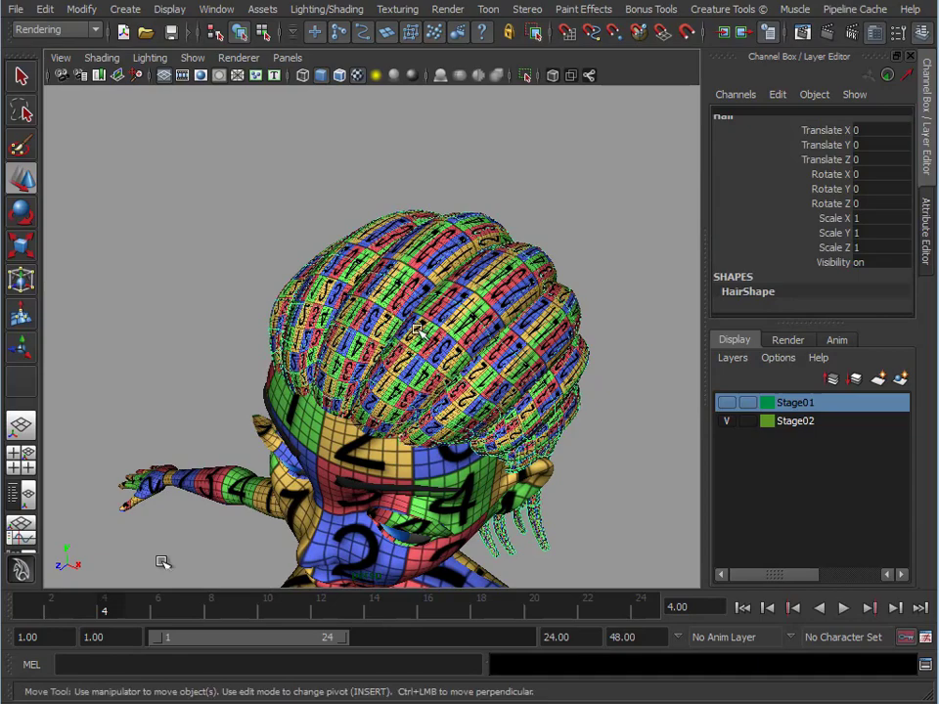
alt+drag(385, 361, 380, 291)
key(space)
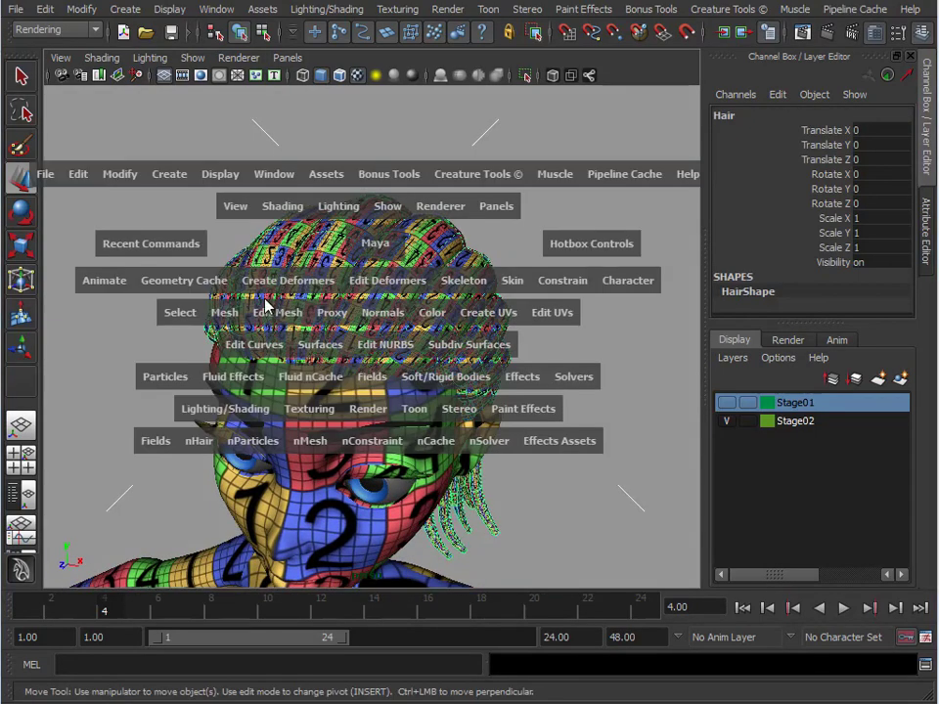
click(224, 313)
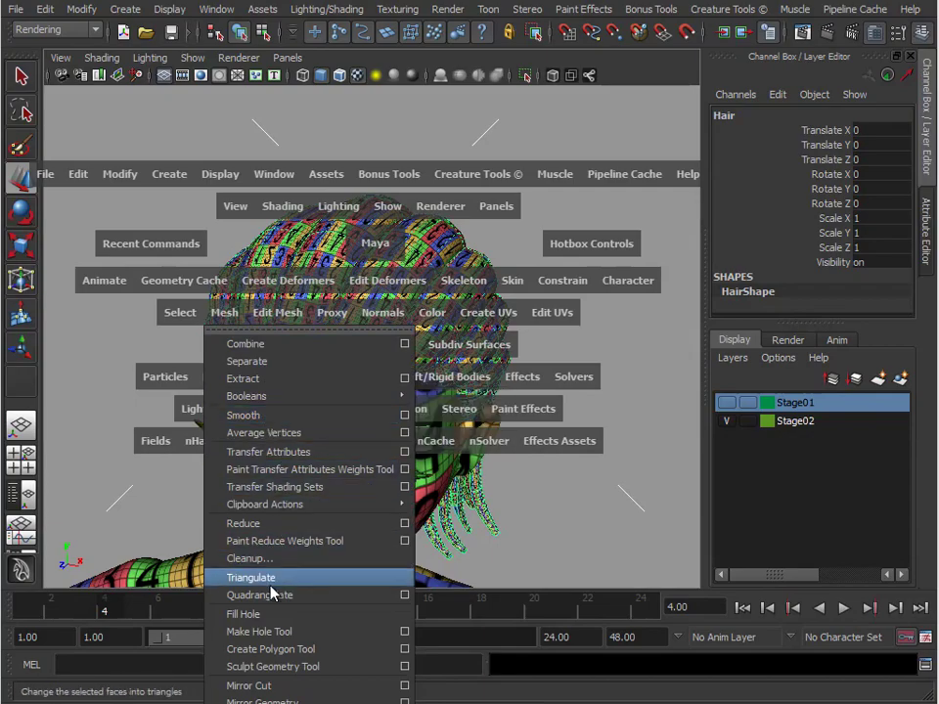
click(270, 363)
click(204, 275)
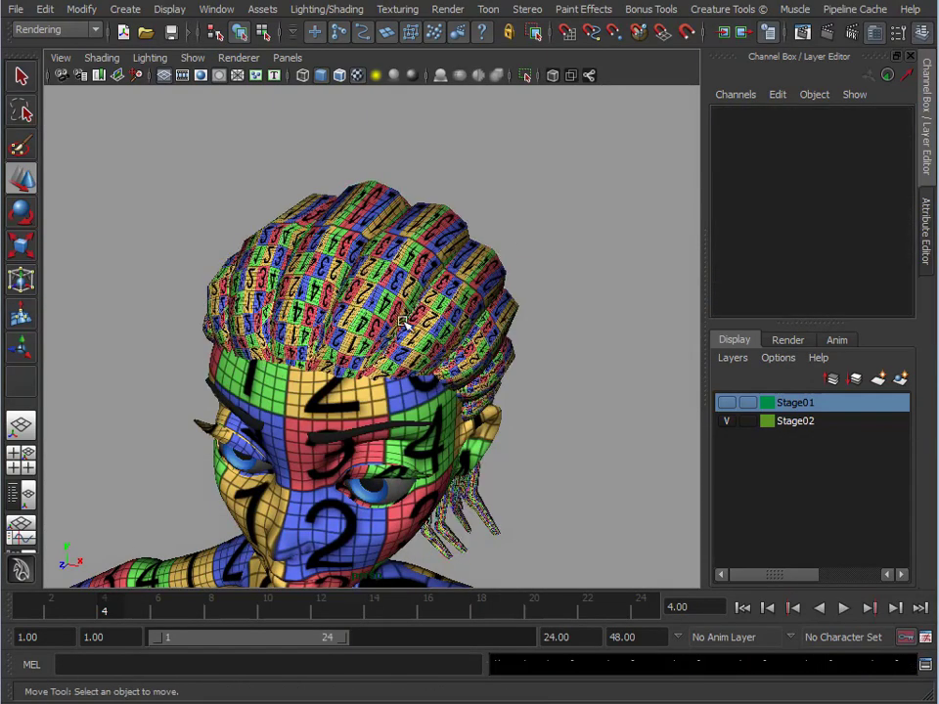
Select a series of separated hair strands across the top and side of the head
click(370, 227)
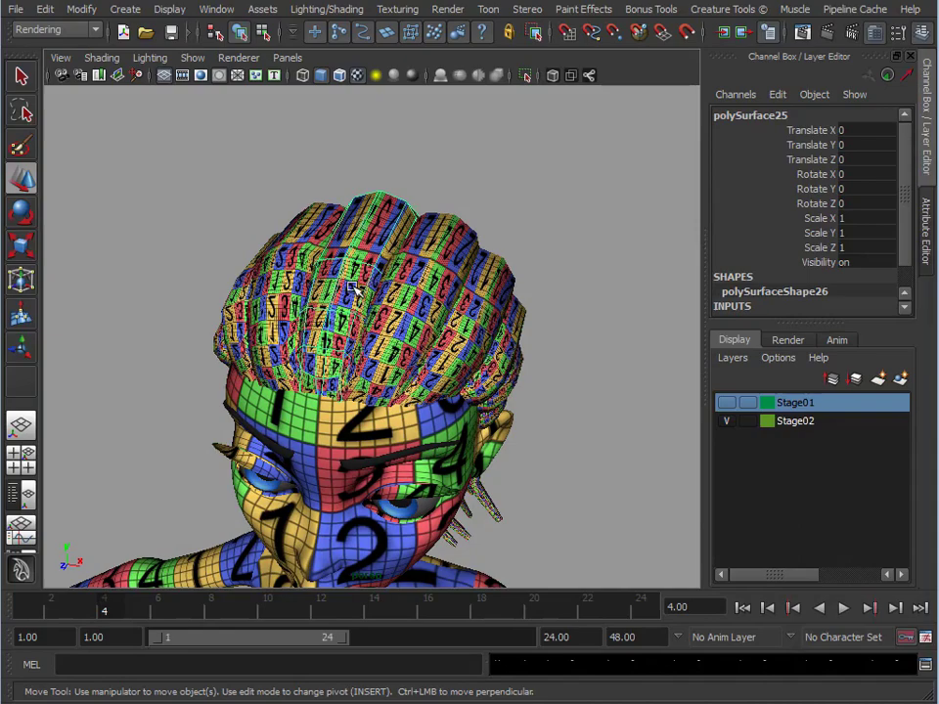
click(426, 295)
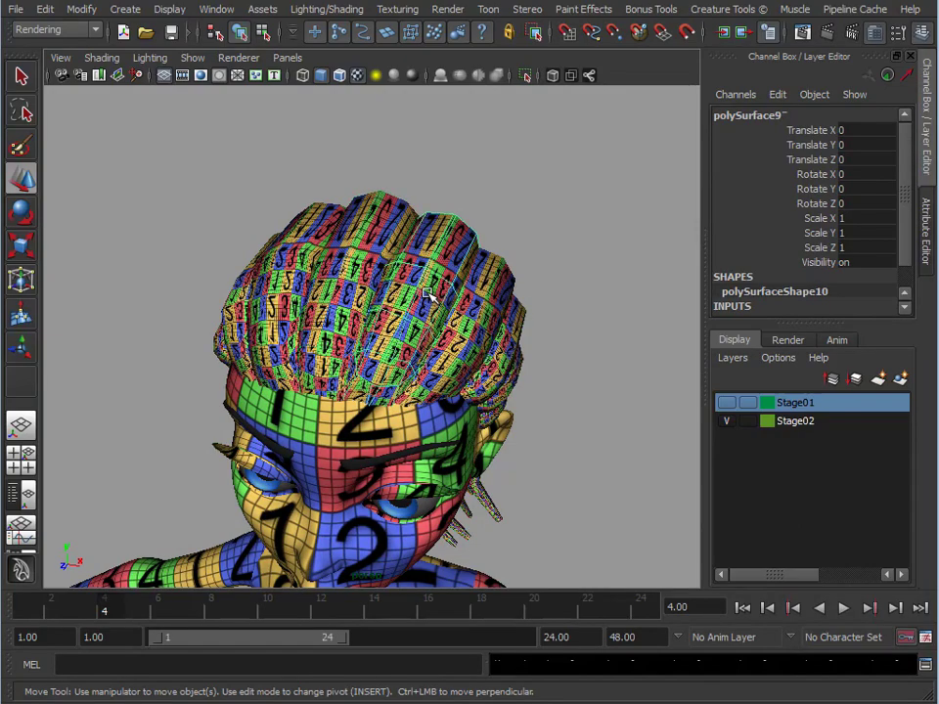
shift+click(284, 293)
alt+drag(234, 359, 348, 369)
shift+click(229, 261)
shift+click(273, 269)
alt+drag(391, 264, 369, 299)
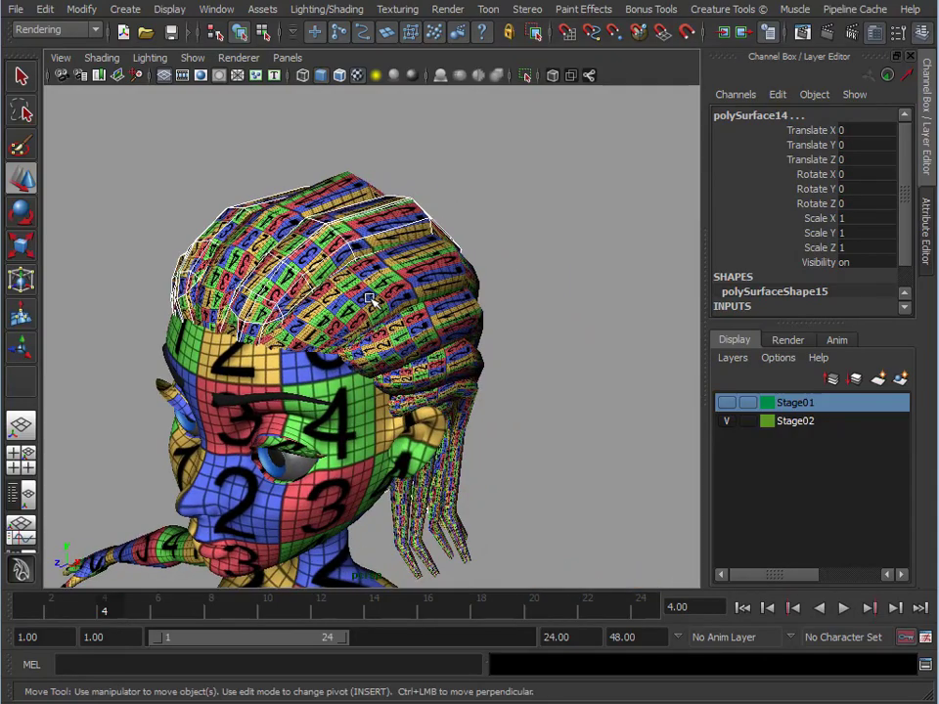
shift+click(369, 298)
shift+click(401, 331)
shift+click(431, 369)
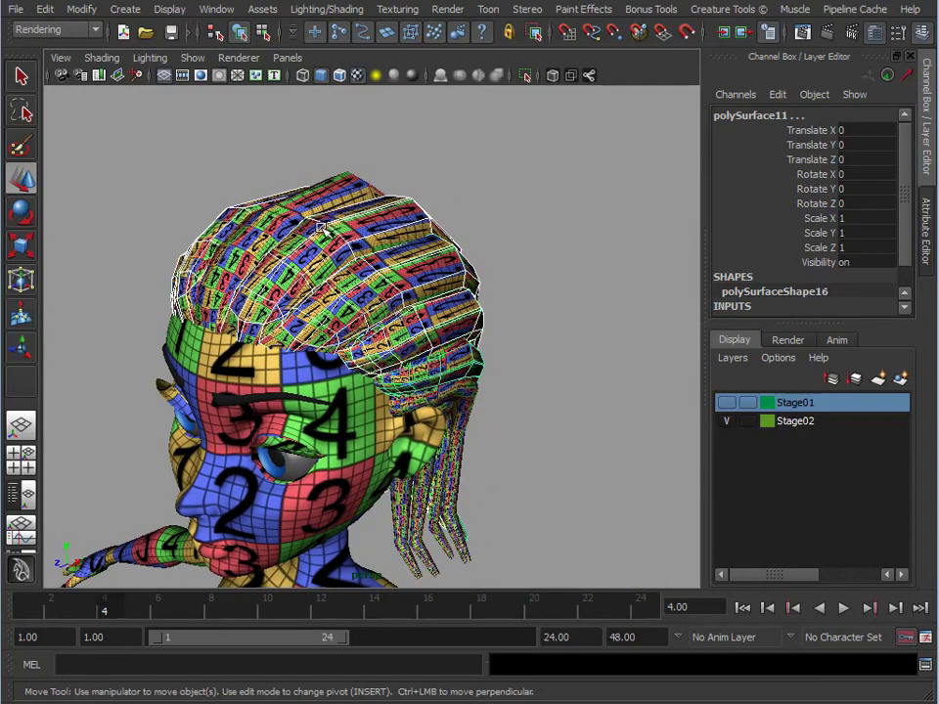
alt+drag(283, 248, 328, 256)
scroll(328, 255, up, 3)
Select only two neighbouring hair strands on top of the head and isolate them in the view
click(364, 245)
shift+click(380, 240)
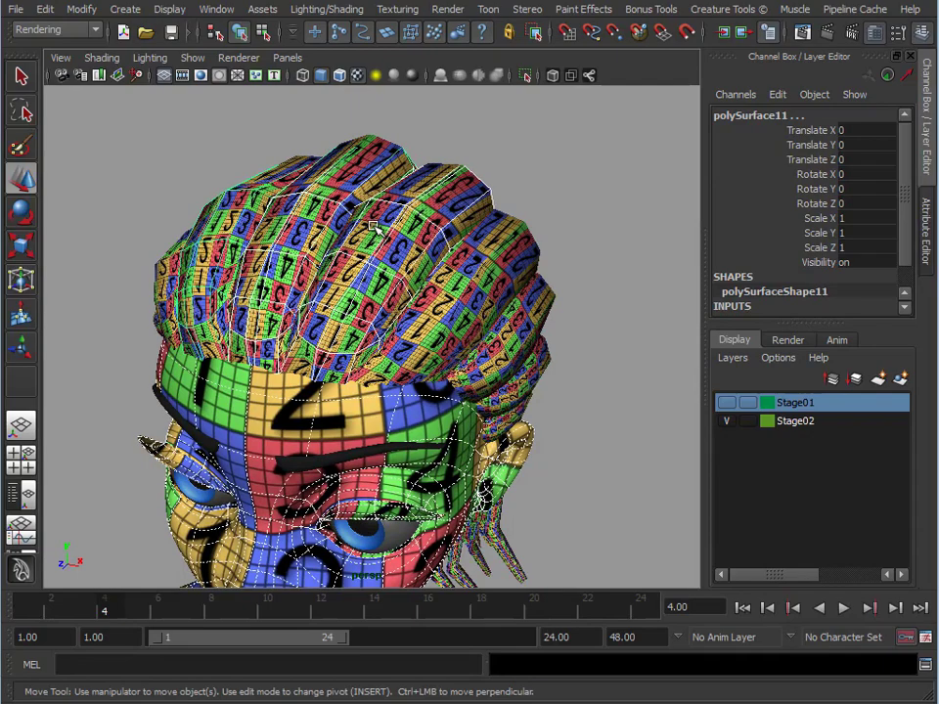
shift+click(377, 295)
shift+click(354, 193)
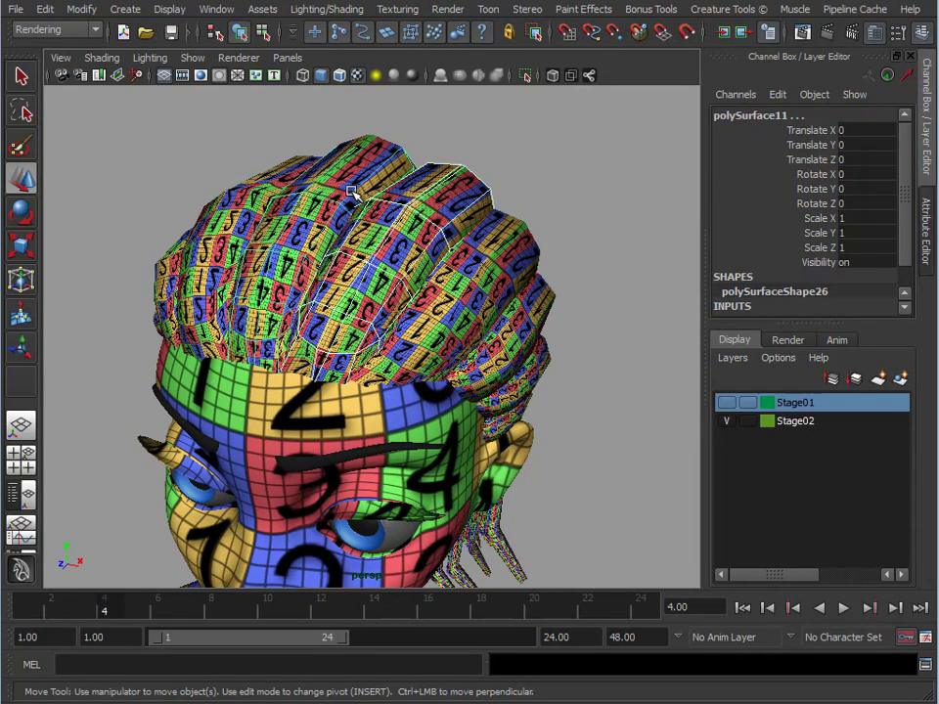
click(226, 11)
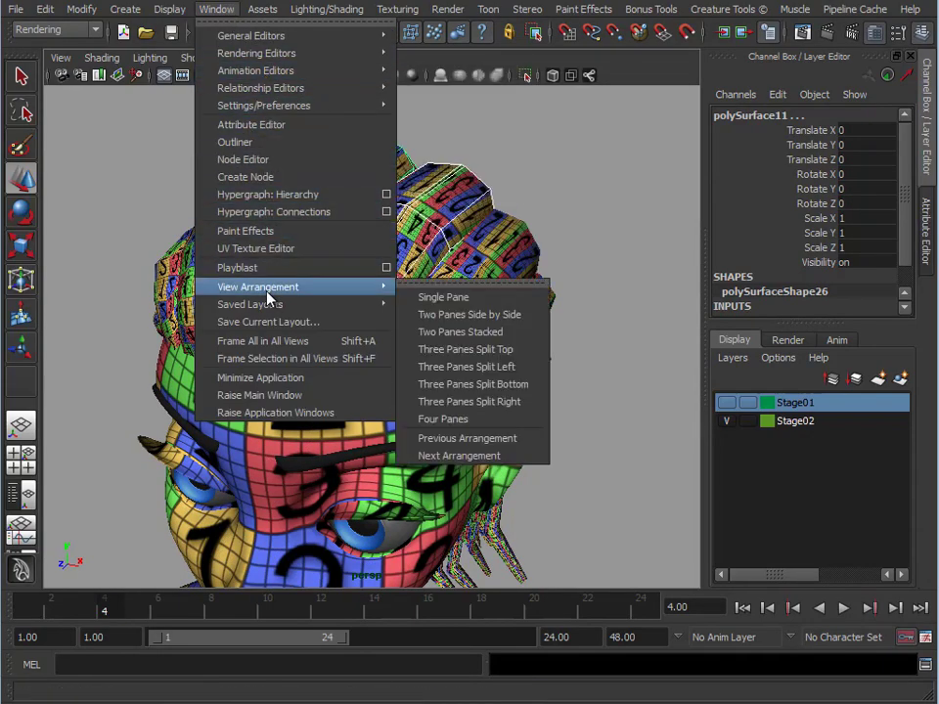
click(184, 5)
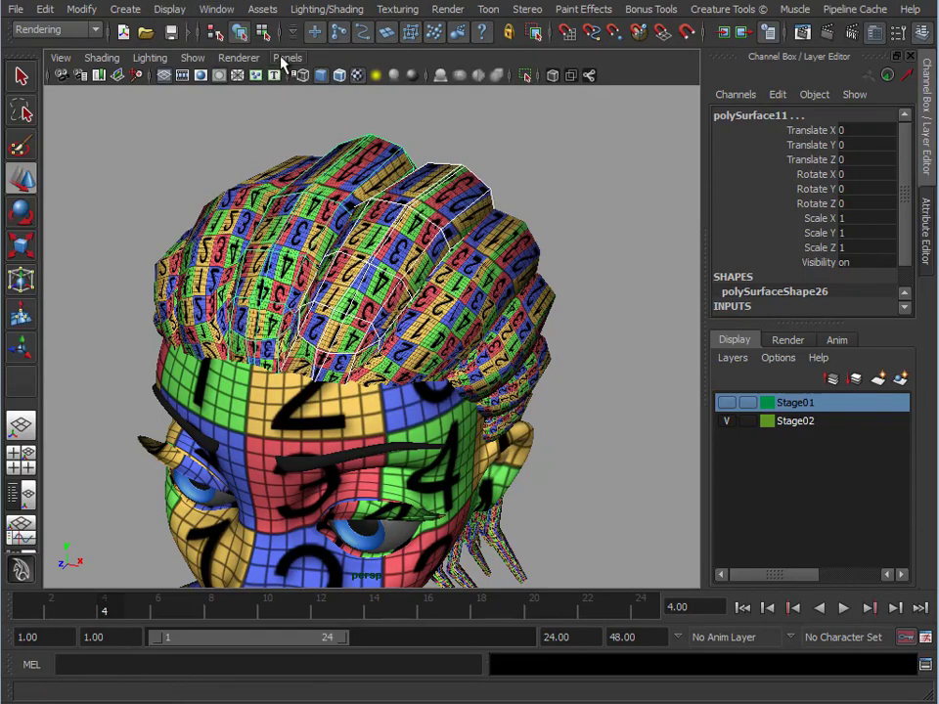
click(283, 59)
click(193, 57)
mouse_move(230, 82)
click(376, 94)
Open one isolated strand, polySurface9, in an enlarged UV Texture Editor and show its full UV layout
alt+drag(430, 311, 464, 311)
alt+right_drag(464, 311, 401, 294)
click(361, 270)
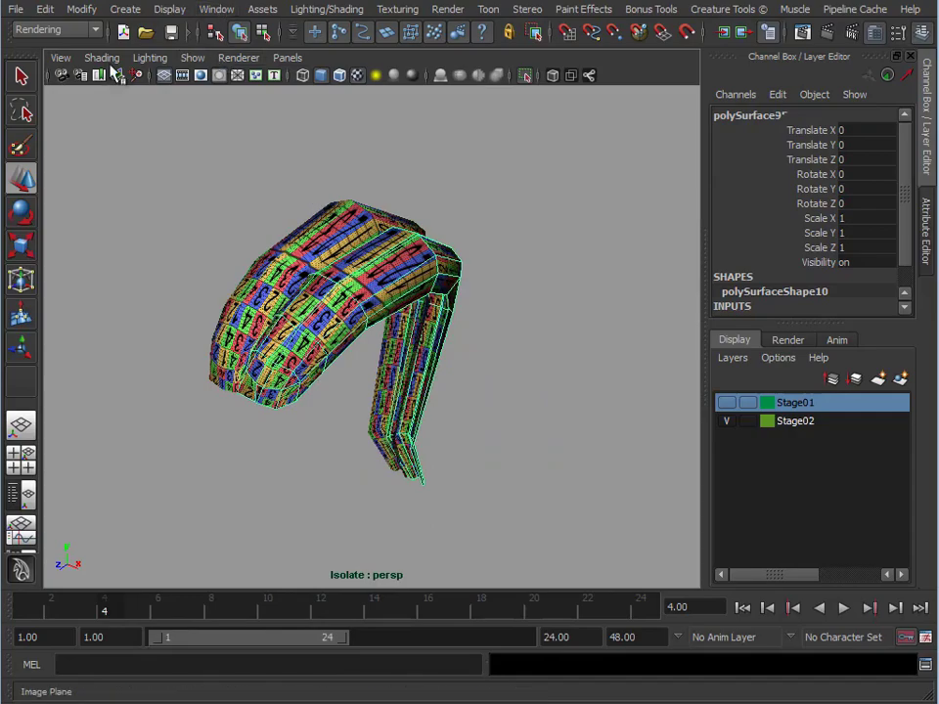
click(206, 8)
click(296, 249)
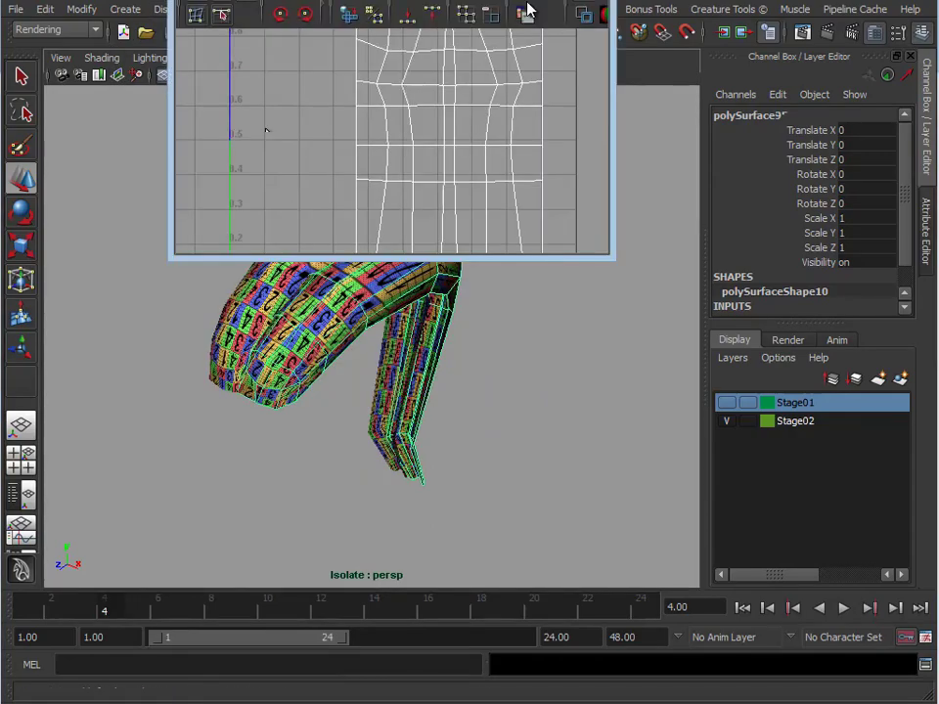
drag(616, 427, 620, 675)
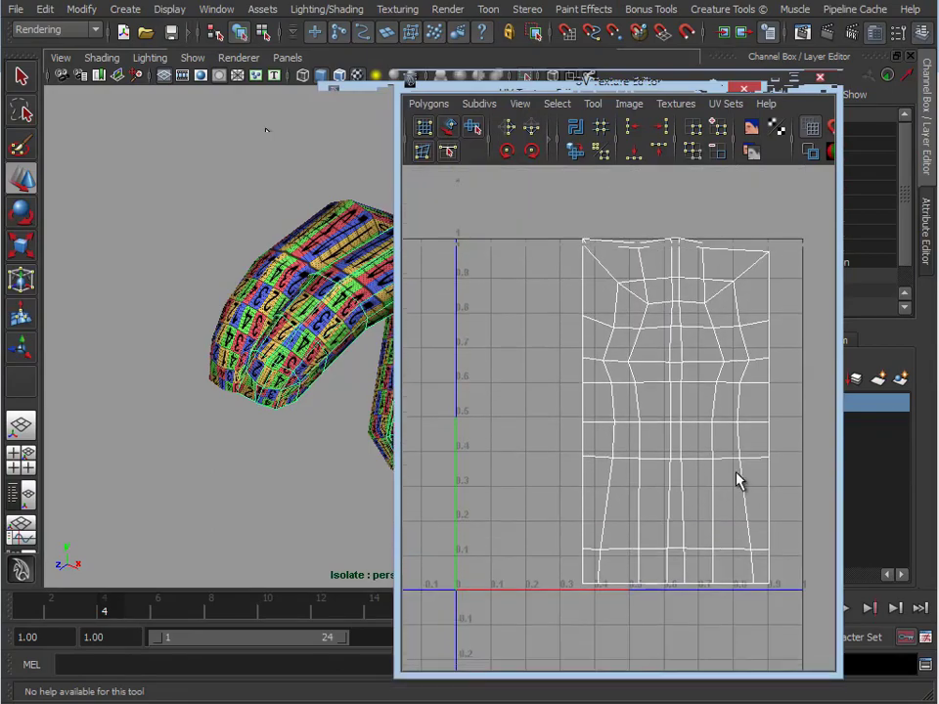
alt+right_drag(738, 480, 608, 436)
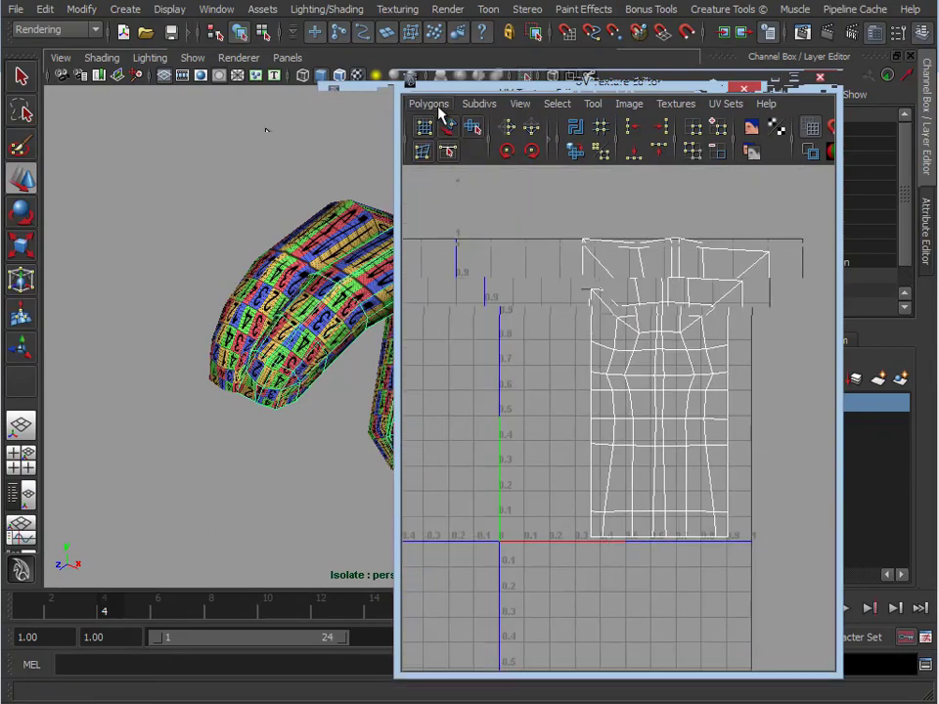
Unitize the UVs of that hair strand and close the UV Texture Editor
click(430, 104)
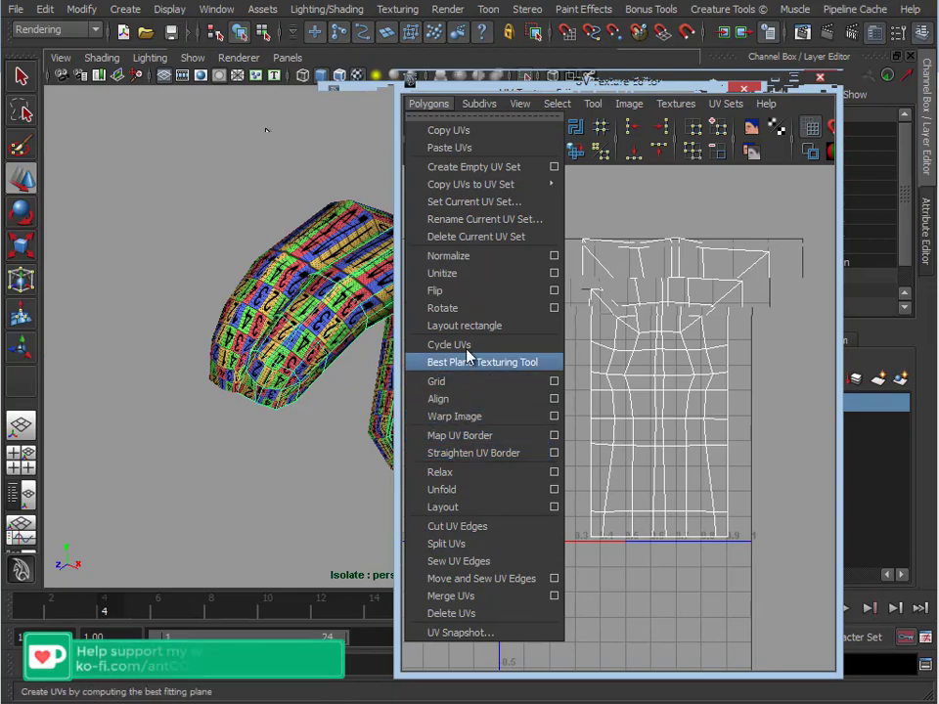
click(435, 274)
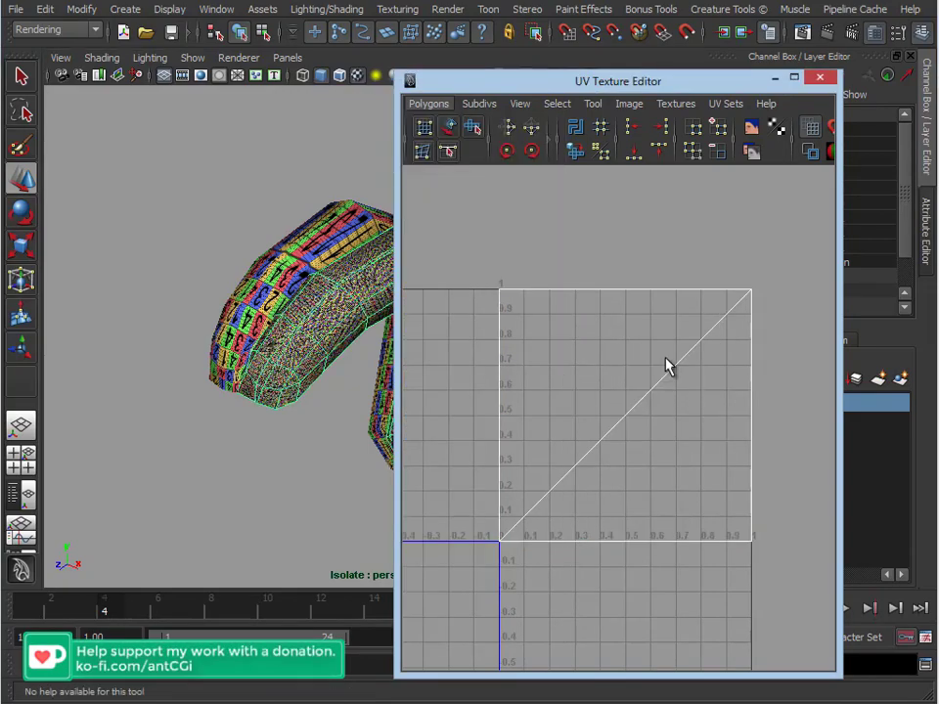
click(821, 78)
Turn on smooth preview for both isolated strands and compare their checker textures
alt+drag(524, 265, 329, 266)
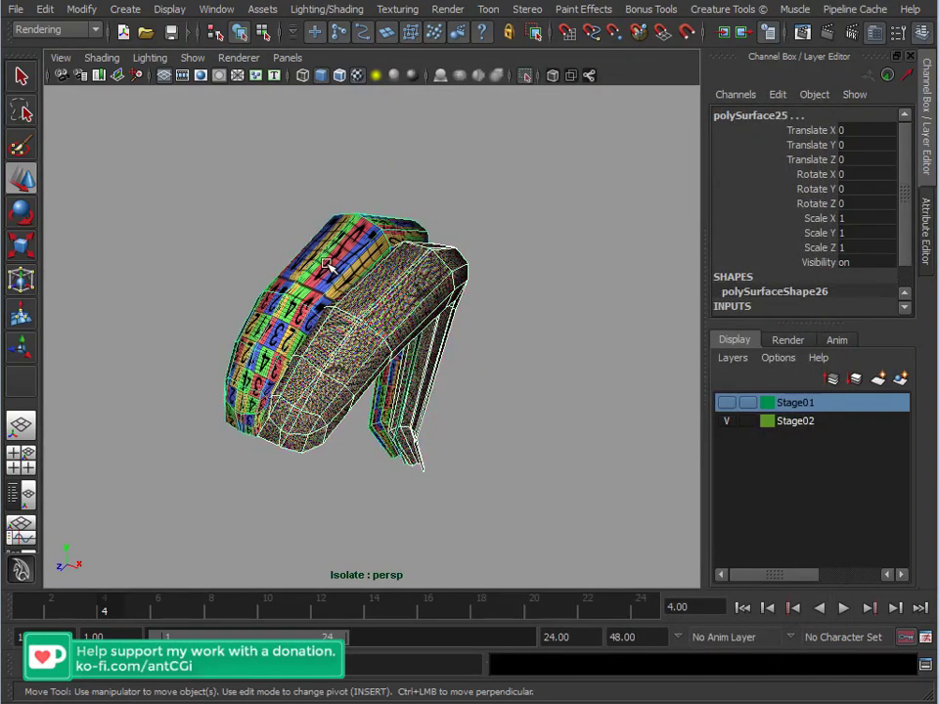
key(3)
click(313, 241)
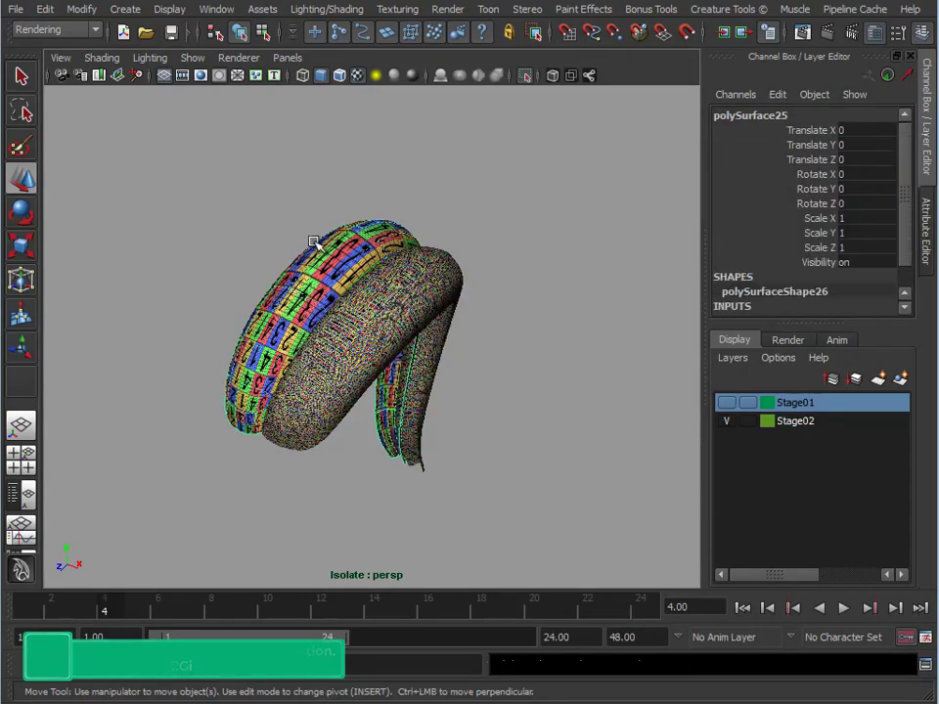
alt+drag(398, 226, 369, 284)
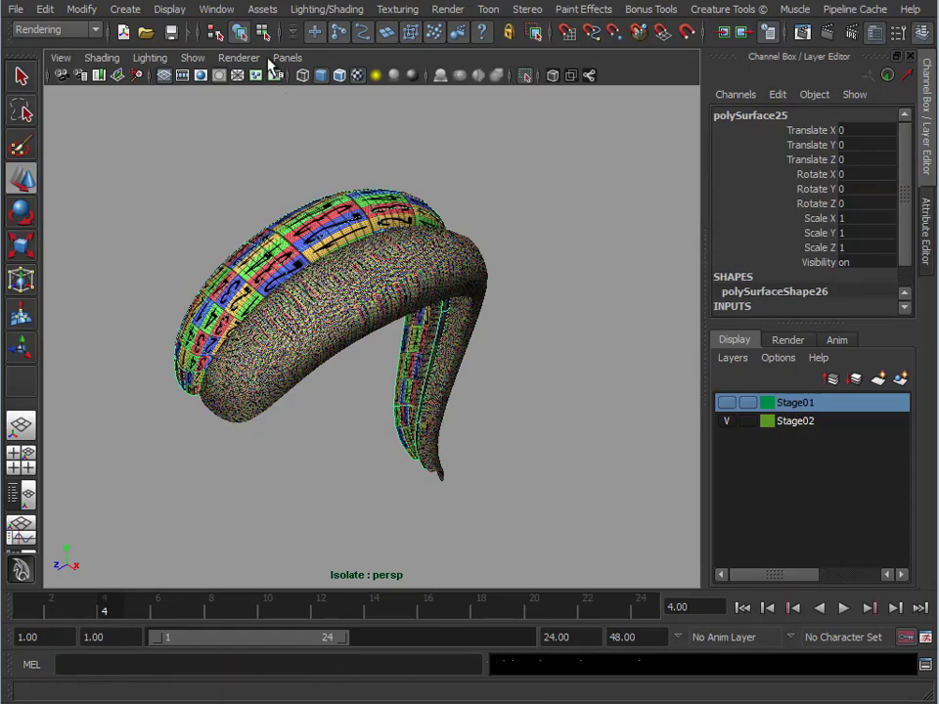
key(space)
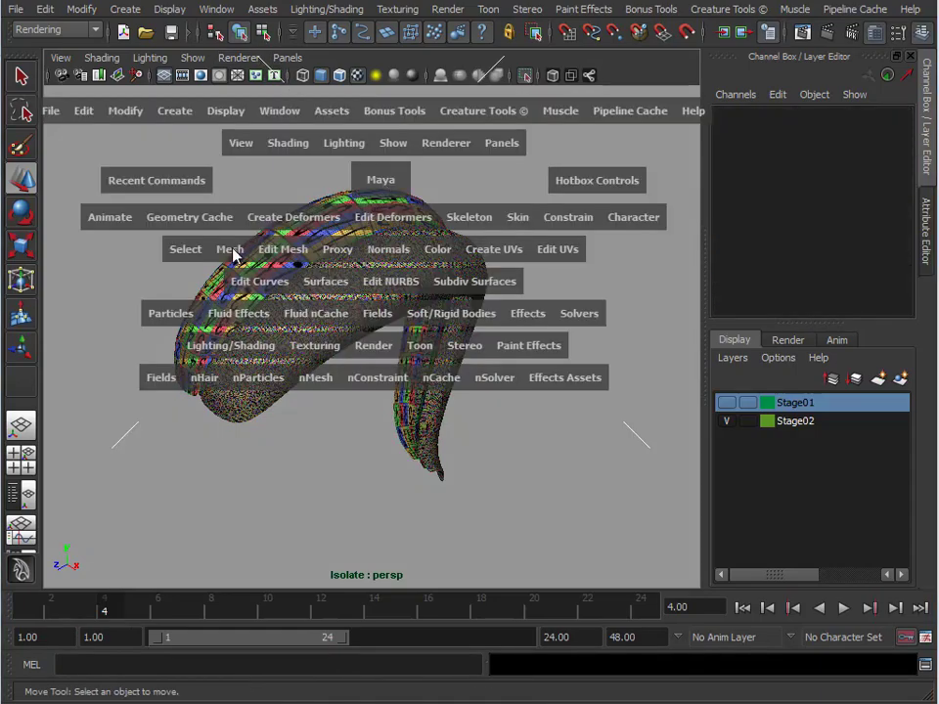
click(231, 251)
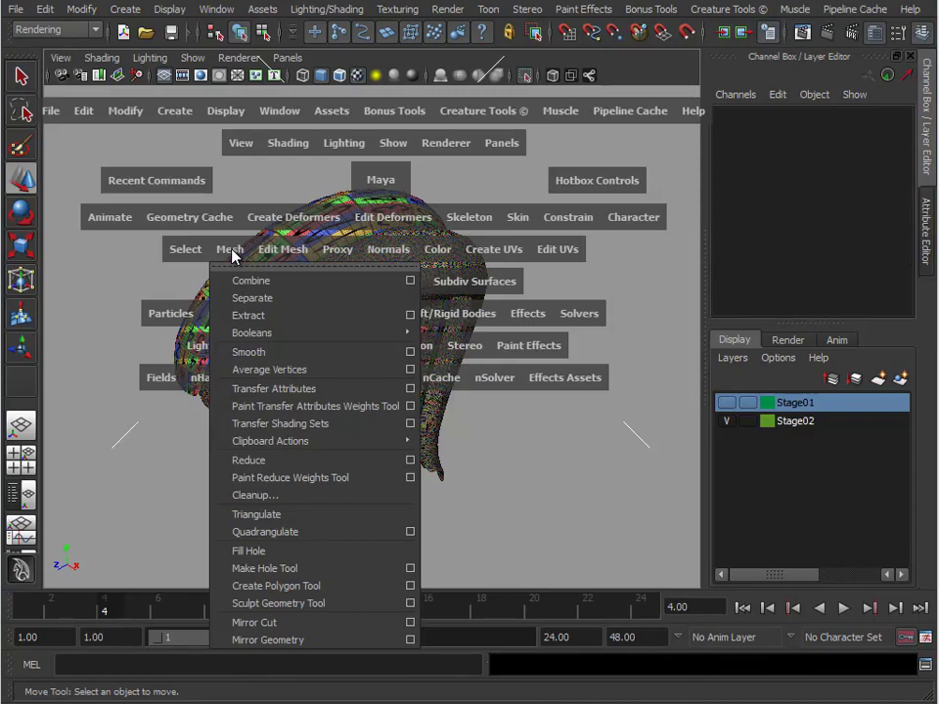
click(283, 253)
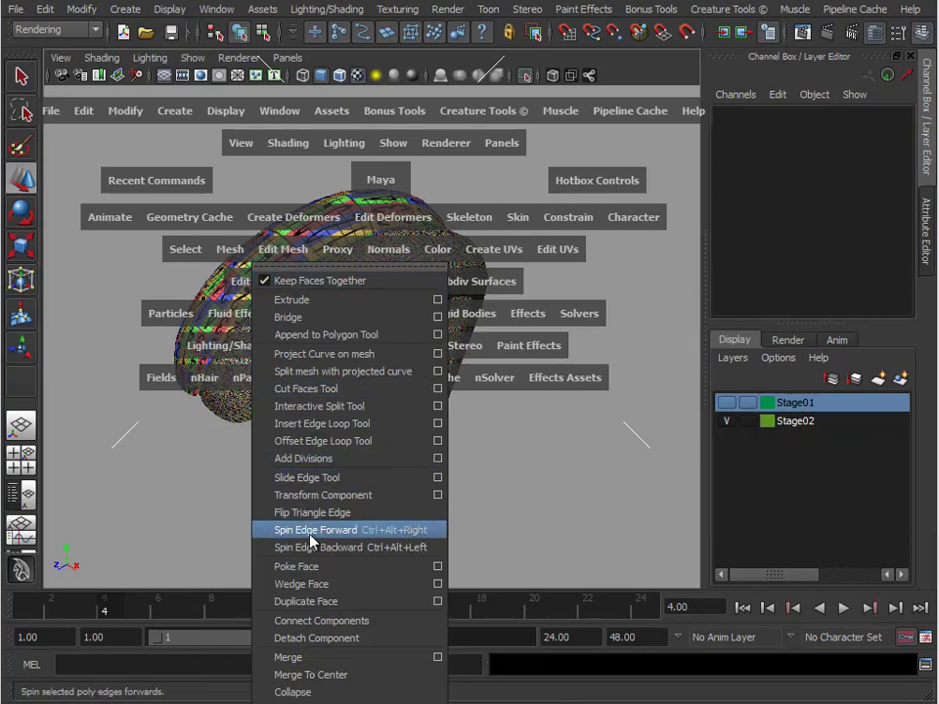
click(125, 542)
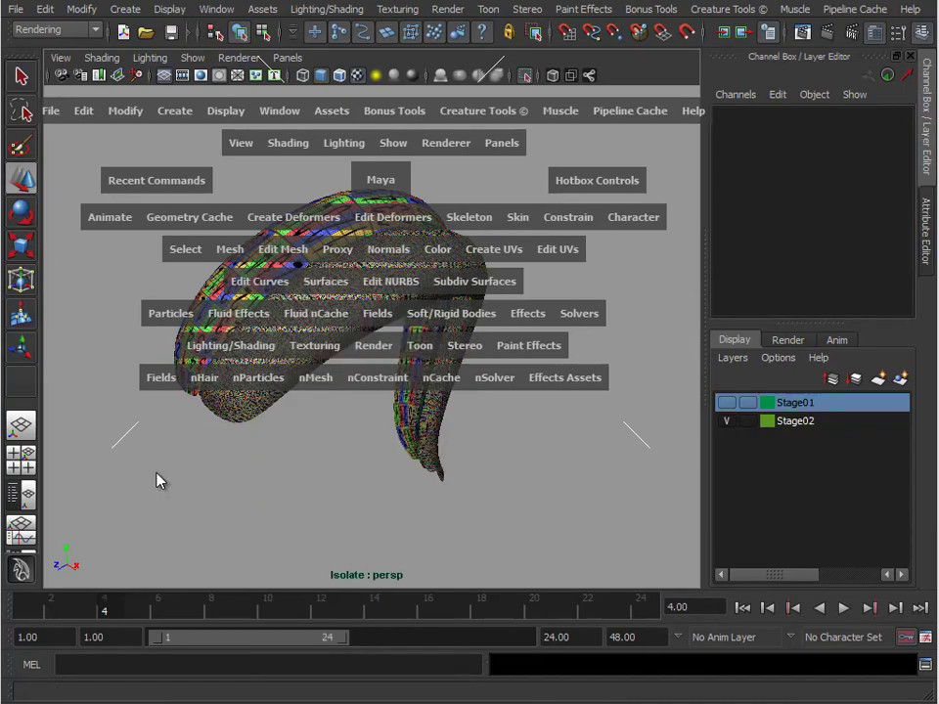
Open the Transfer Attributes options and set the sample space to Topology
key(space)
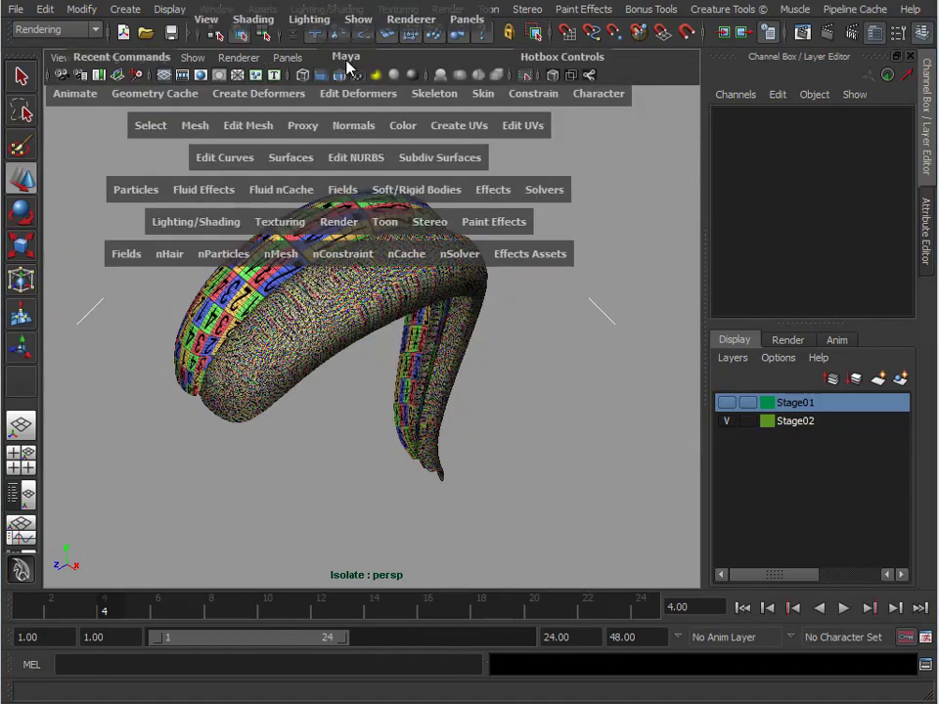
click(200, 128)
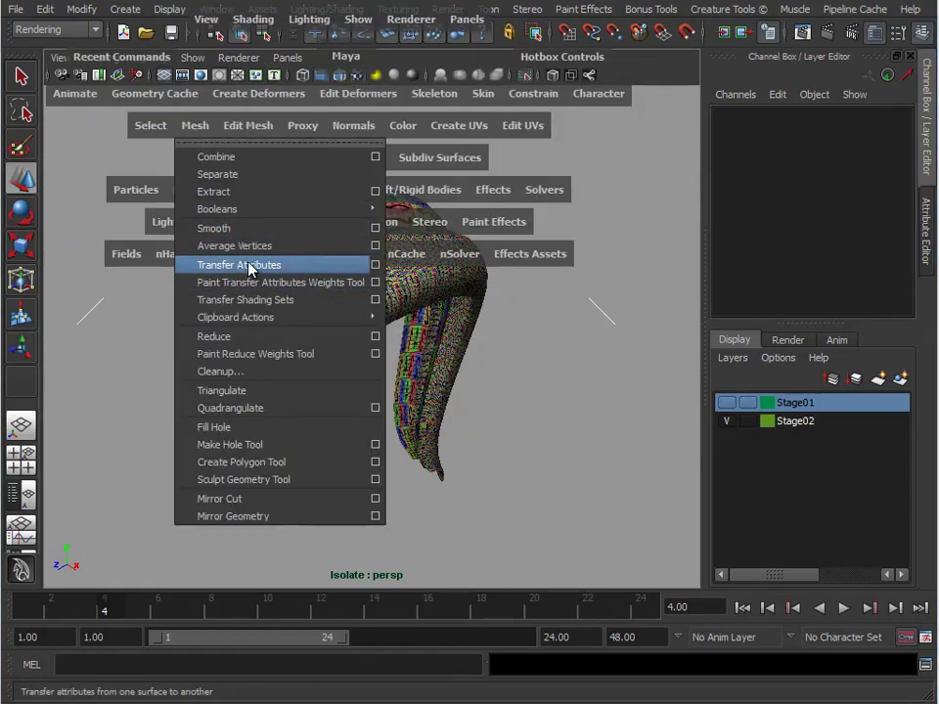
click(374, 265)
drag(414, 164, 640, 31)
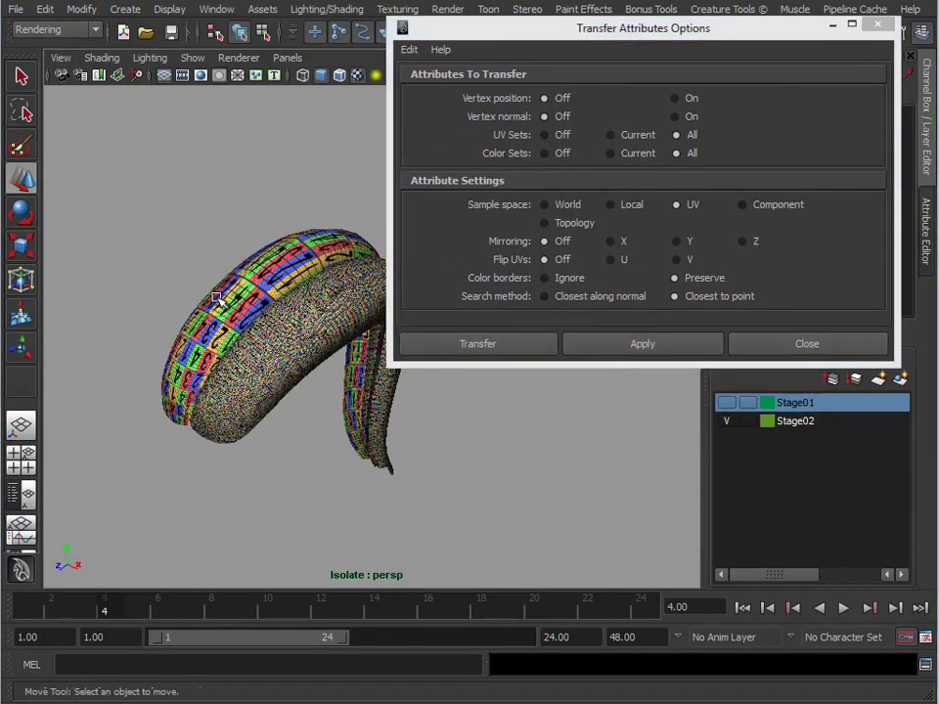
alt+middle_drag(217, 299, 178, 301)
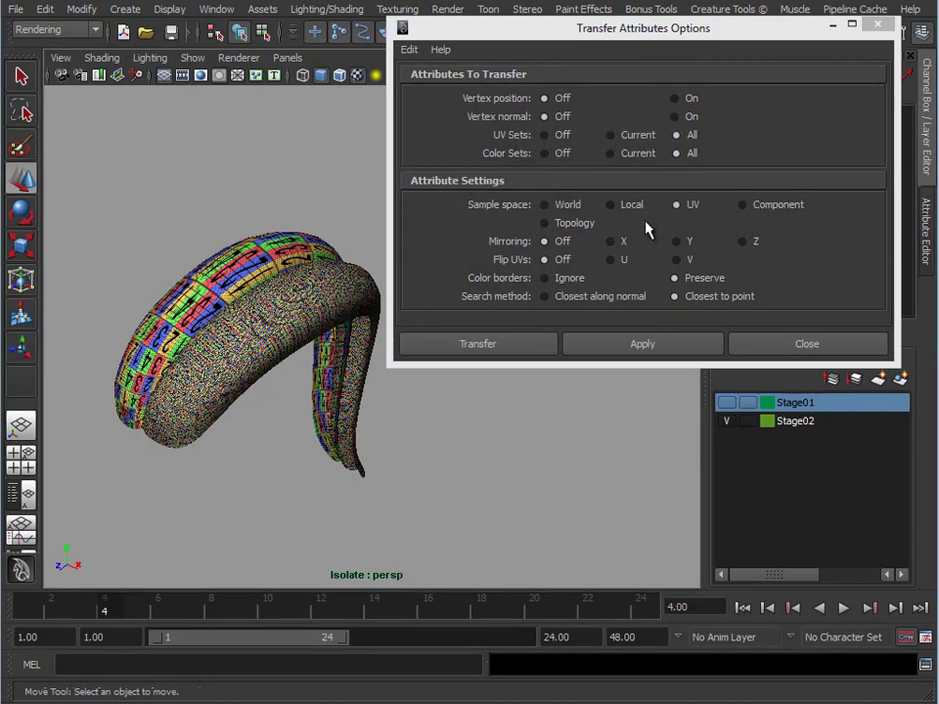
click(542, 223)
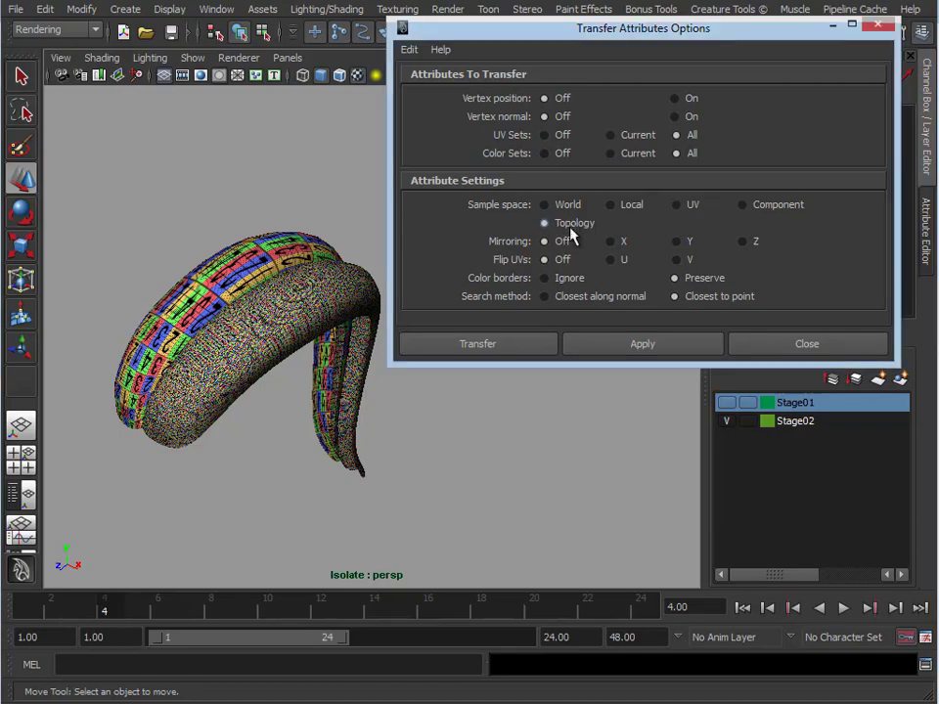
Transfer the UVs from the cleanly checkered hair strand to the neighbouring strand with the noisy texture
click(251, 277)
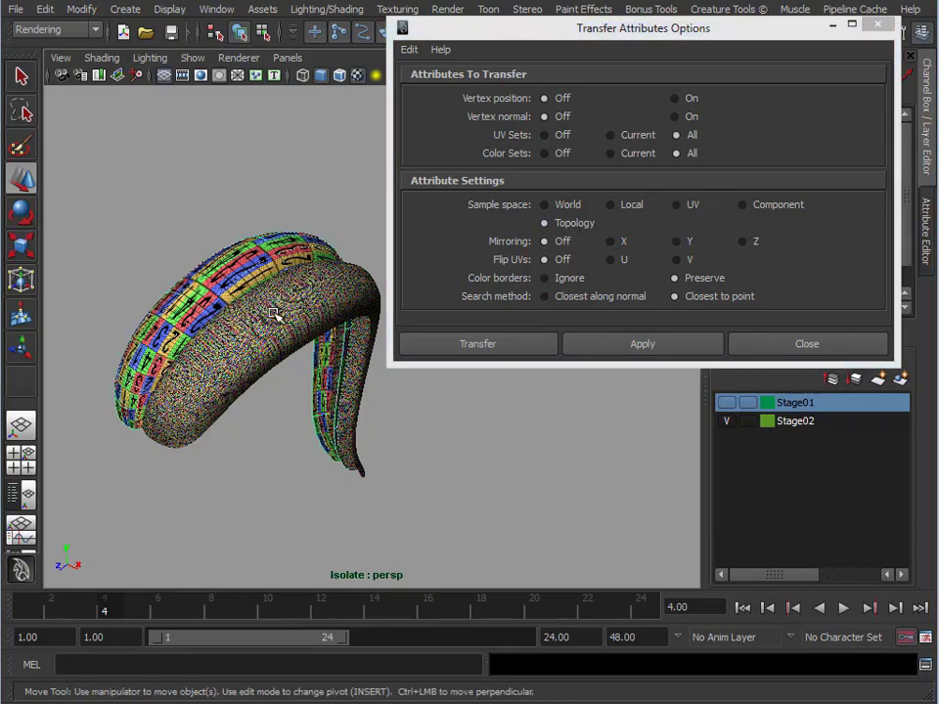
shift+click(208, 237)
click(643, 345)
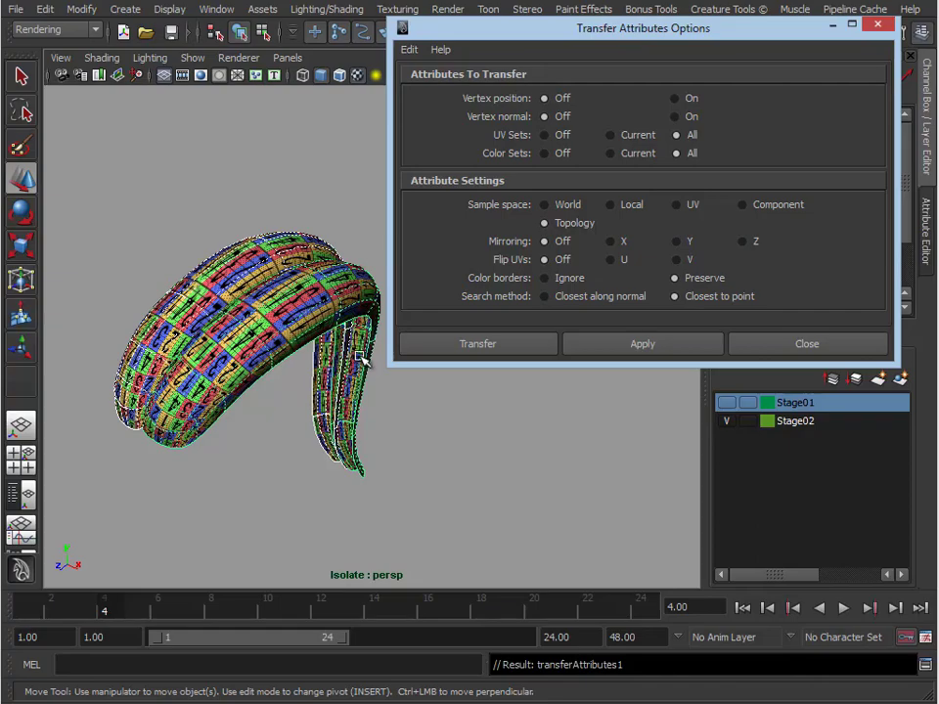
Compare the checker textures on the two hair strands and close the Transfer Attributes options
click(328, 306)
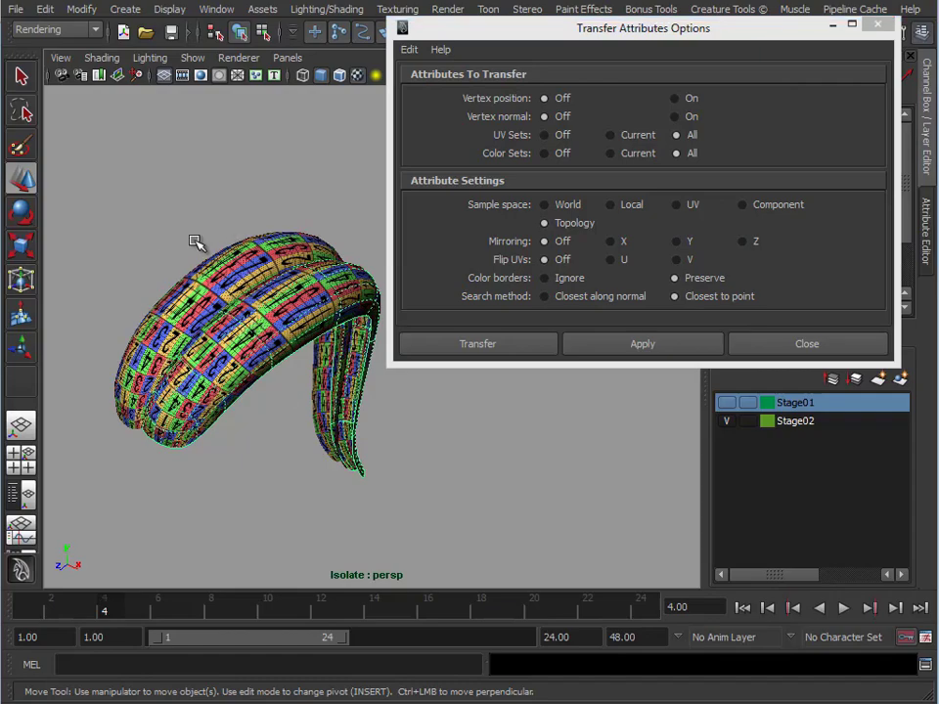
click(198, 274)
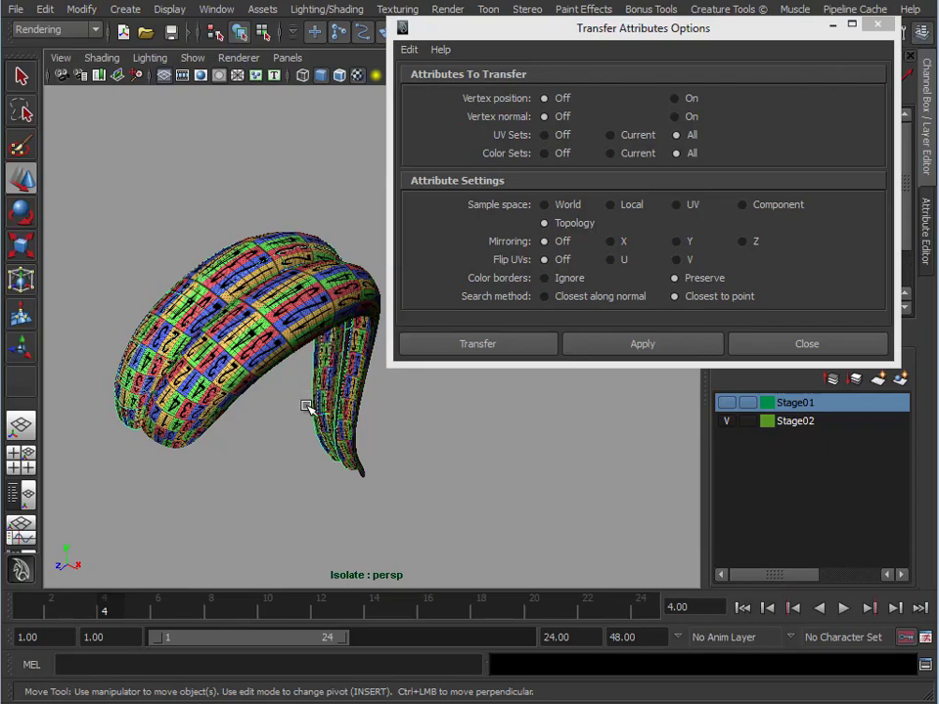
click(674, 24)
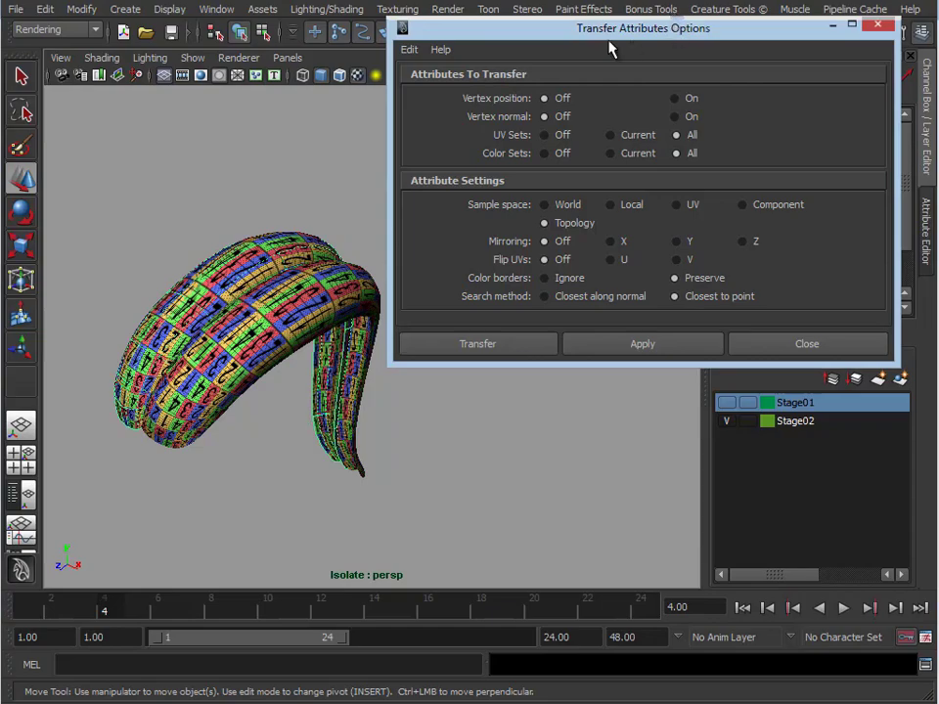
click(170, 306)
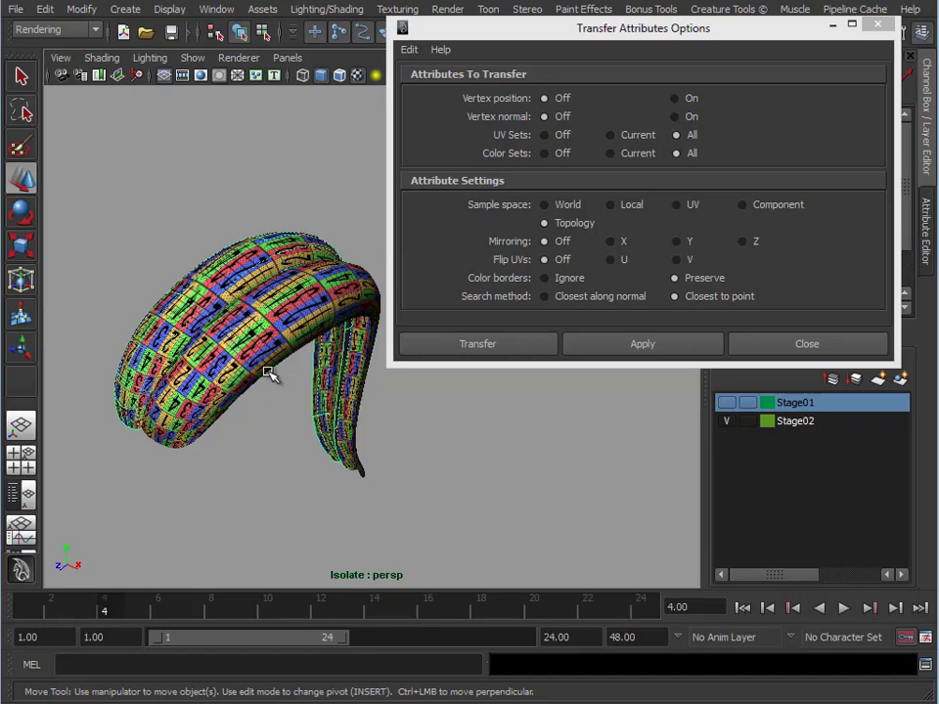
click(782, 352)
Turn off the isolation of the two strands to show the whole character, and clear the selection
alt+drag(387, 395, 436, 388)
alt+right_drag(436, 387, 262, 288)
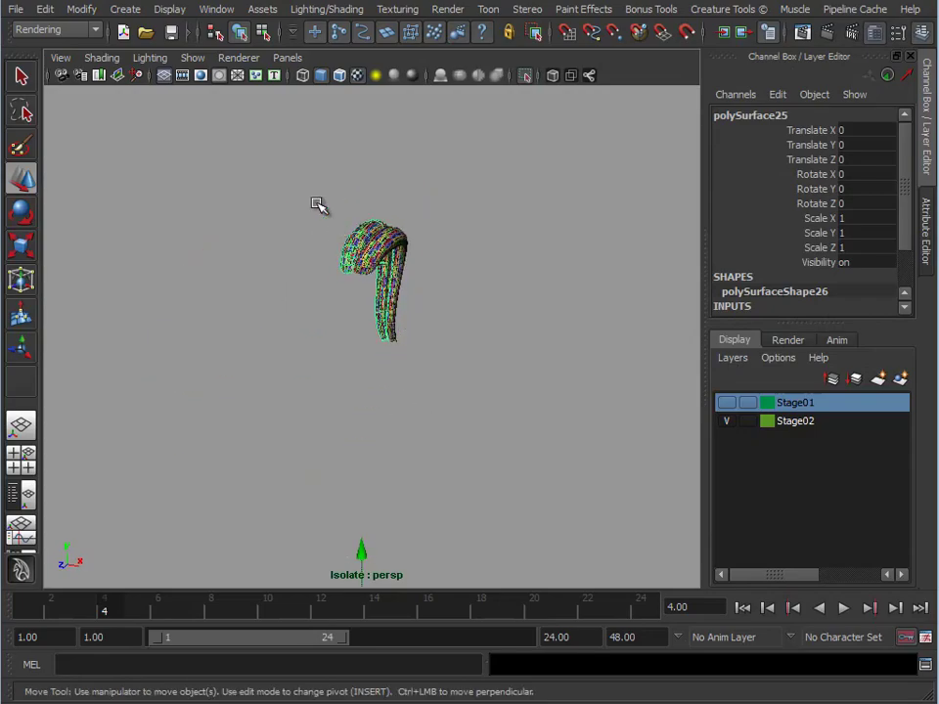
click(193, 57)
mouse_move(284, 84)
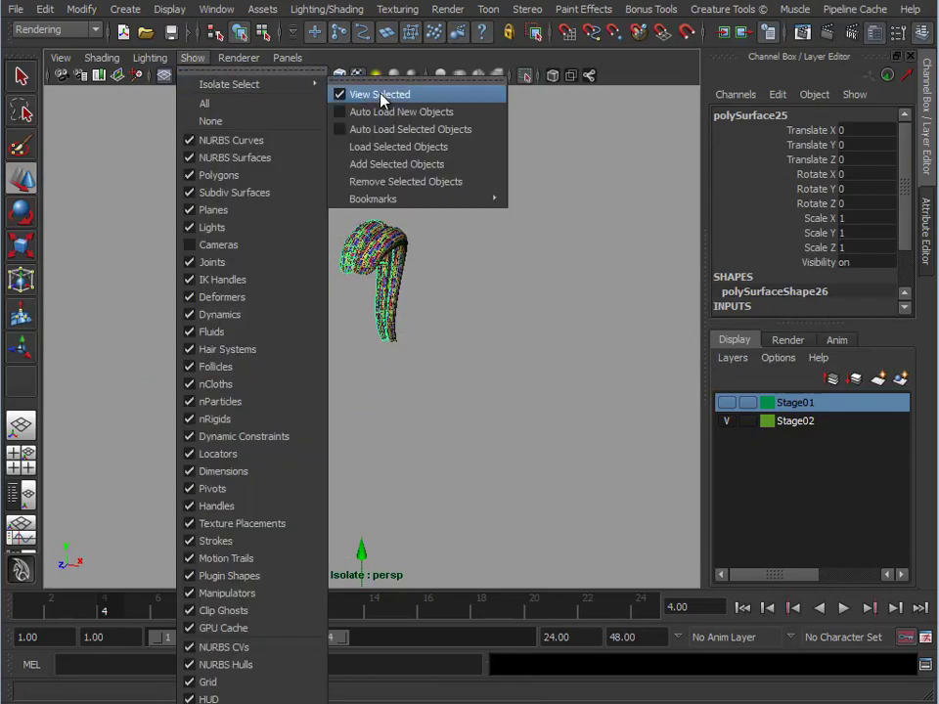
click(362, 92)
alt+drag(548, 382, 422, 359)
alt+middle_drag(421, 357, 430, 257)
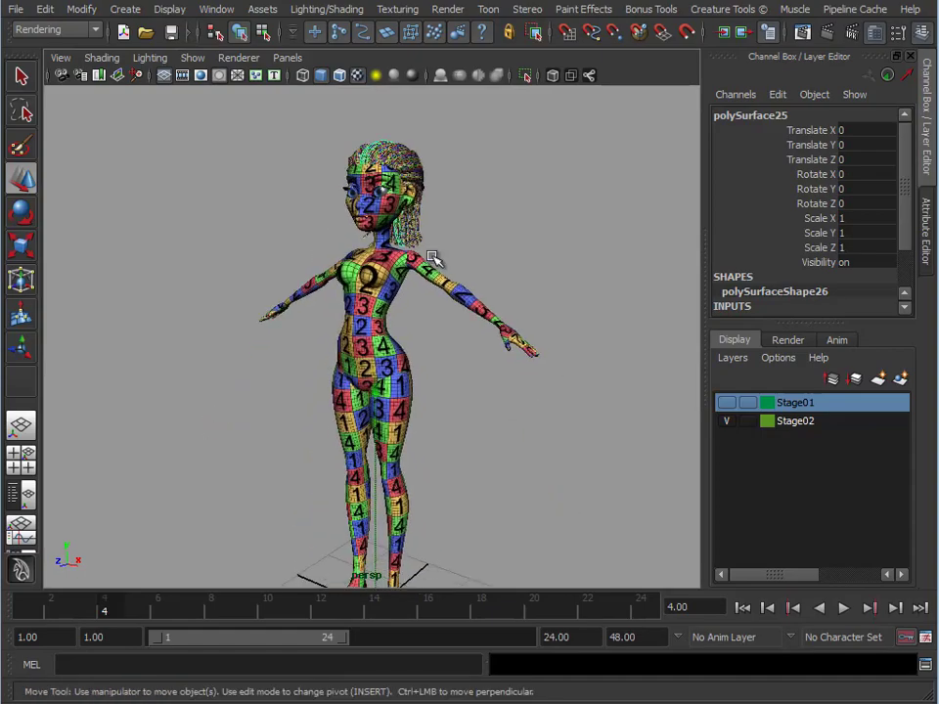
click(477, 251)
alt+drag(415, 240, 476, 247)
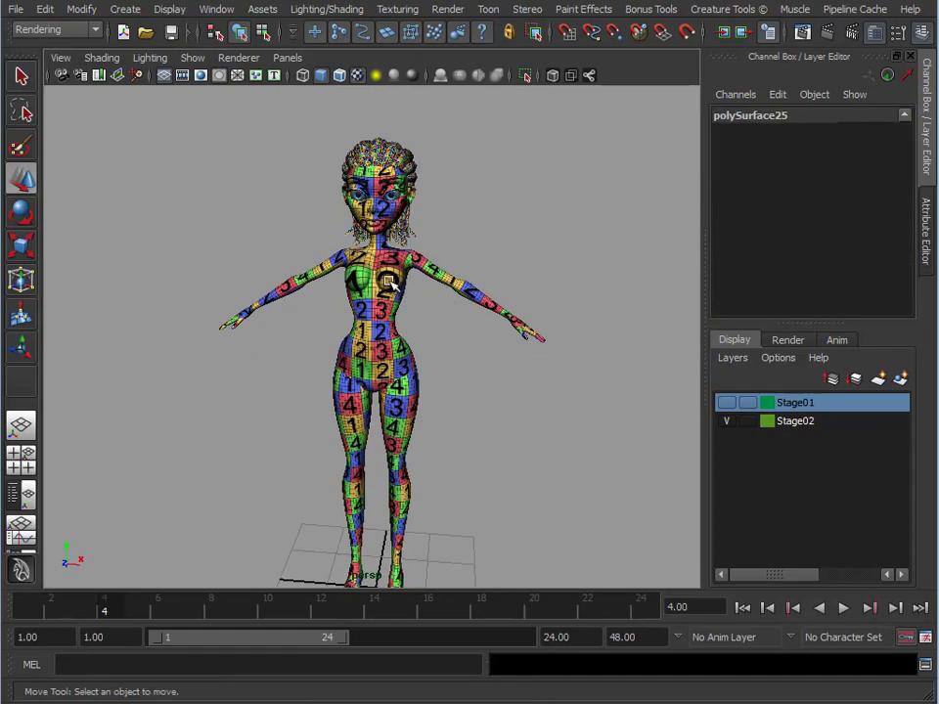
Select the Body mesh briefly, deselect it, and review the checker texture across the full character
click(387, 283)
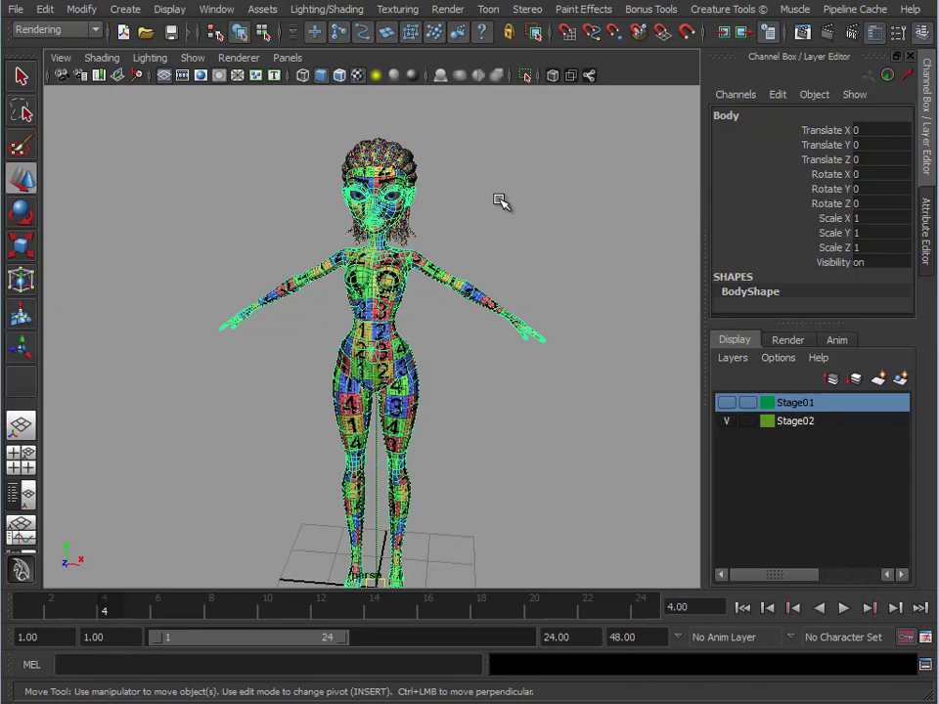
click(546, 461)
alt+drag(547, 461, 513, 465)
alt+right_drag(514, 465, 430, 419)
alt+middle_drag(430, 419, 426, 384)
alt+right_drag(425, 384, 460, 378)
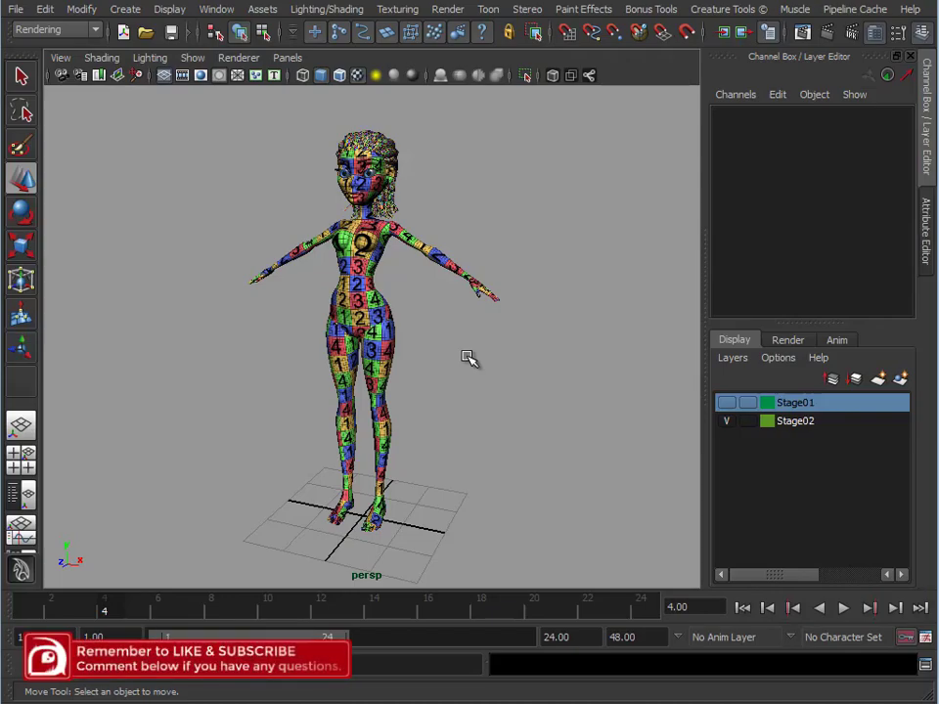
alt+drag(572, 384, 420, 291)
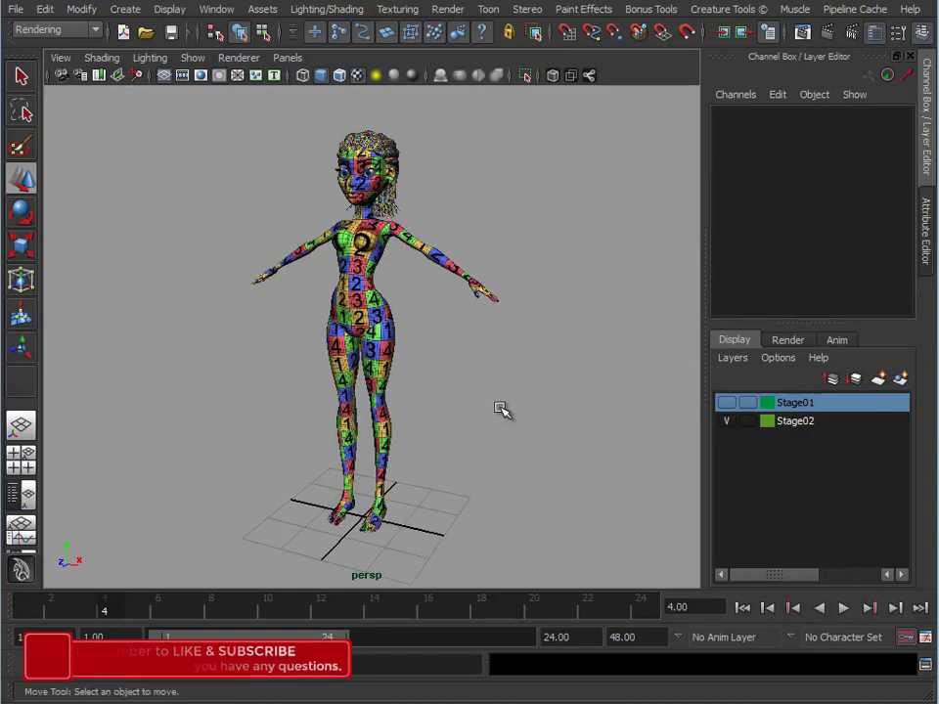